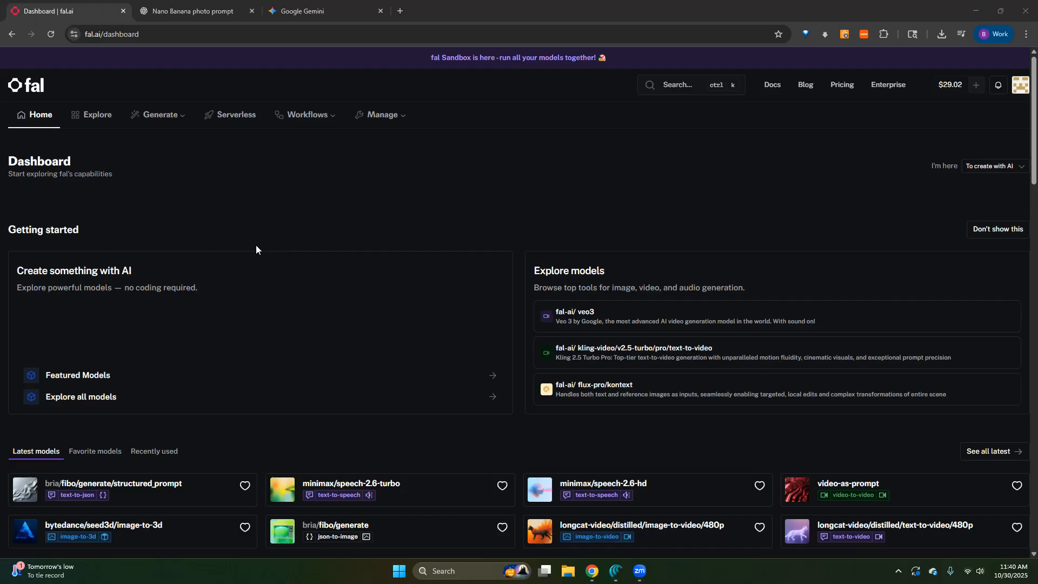
{"action": "scroll", "coordinate": [298, 218], "scroll_direction": "down", "scroll_amount": 2}
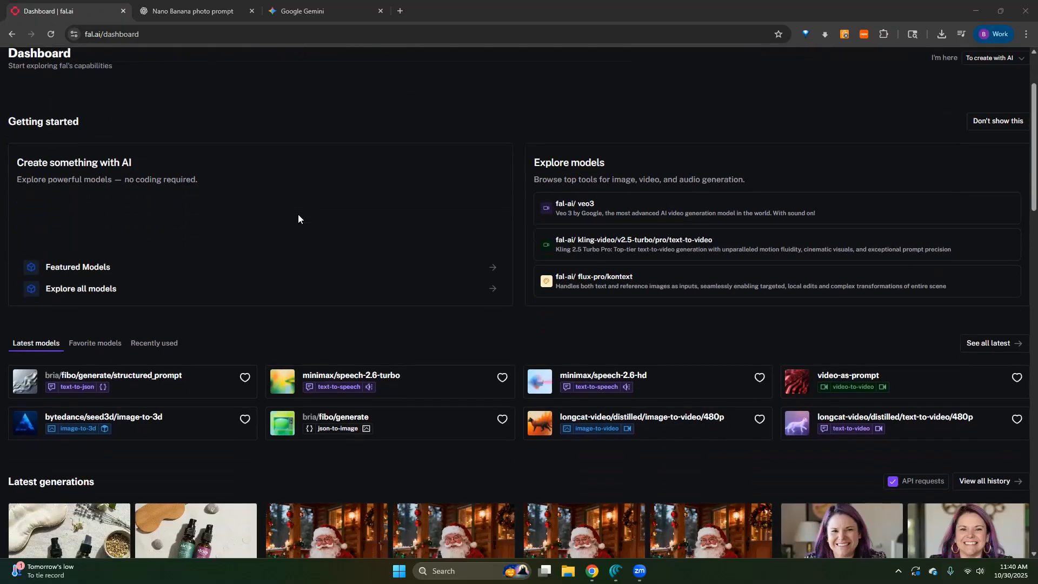
{"action": "scroll", "coordinate": [299, 218], "scroll_direction": "up", "scroll_amount": 2}
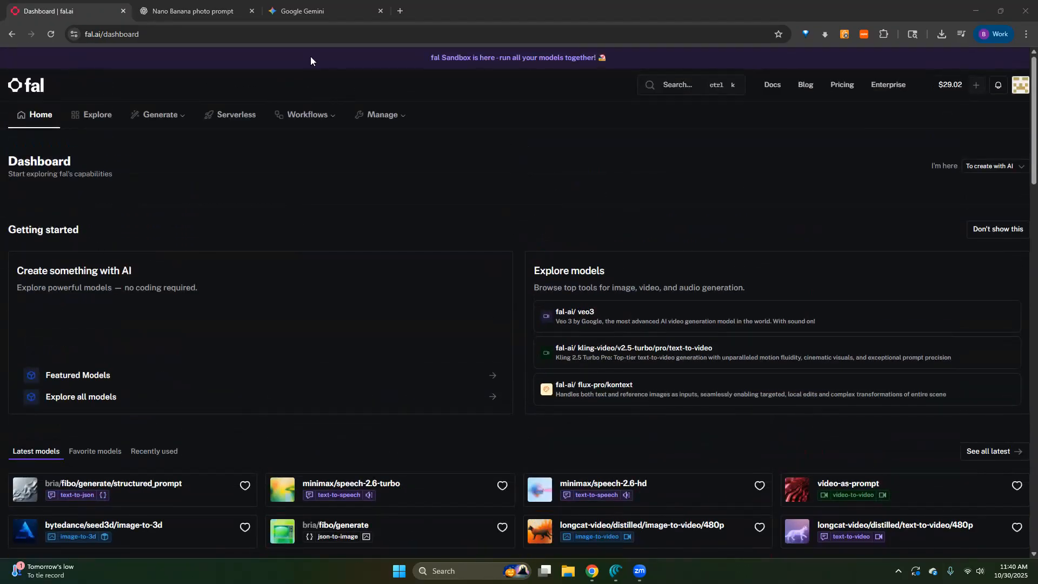
- Switch to the Gemini tab, search Google for "google gemini nano banana" and open the "Try Nano Banana in Gemini" result
{"action": "left_click", "coordinate": [277, 13]}
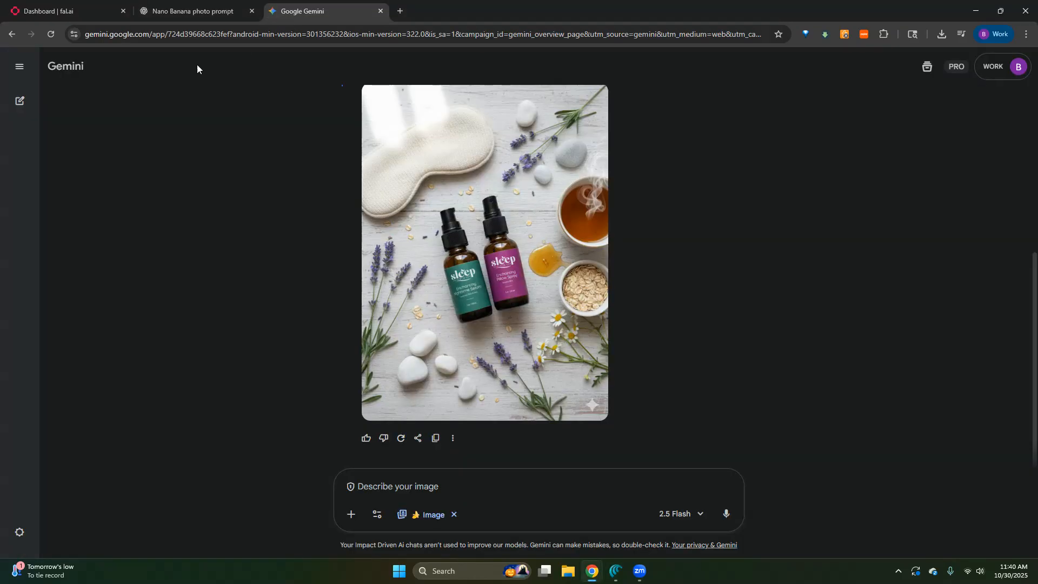
{"action": "left_click", "coordinate": [20, 67]}
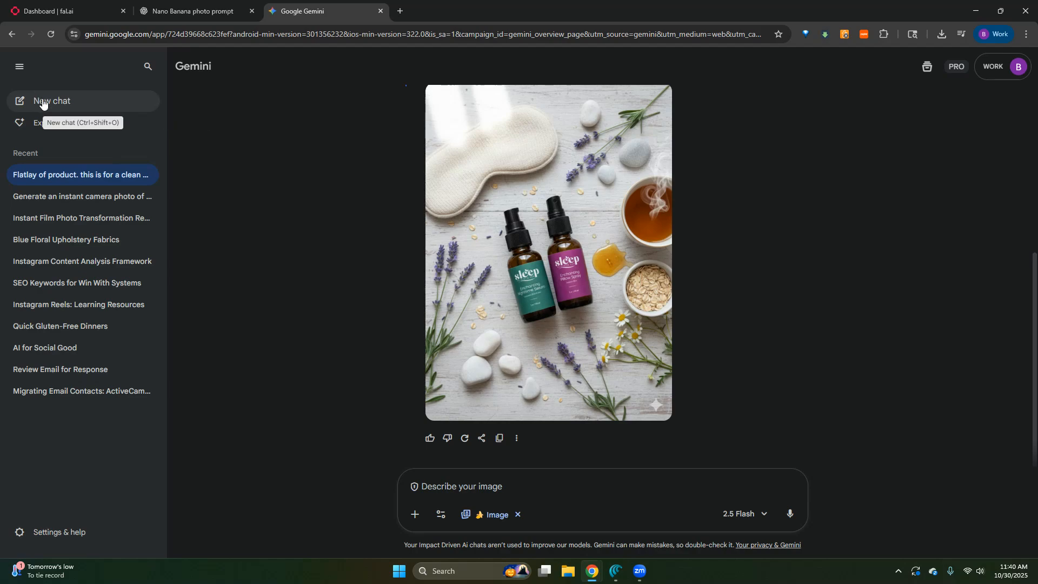
{"action": "left_click", "coordinate": [199, 41]}
{"action": "type", "text": "g"}
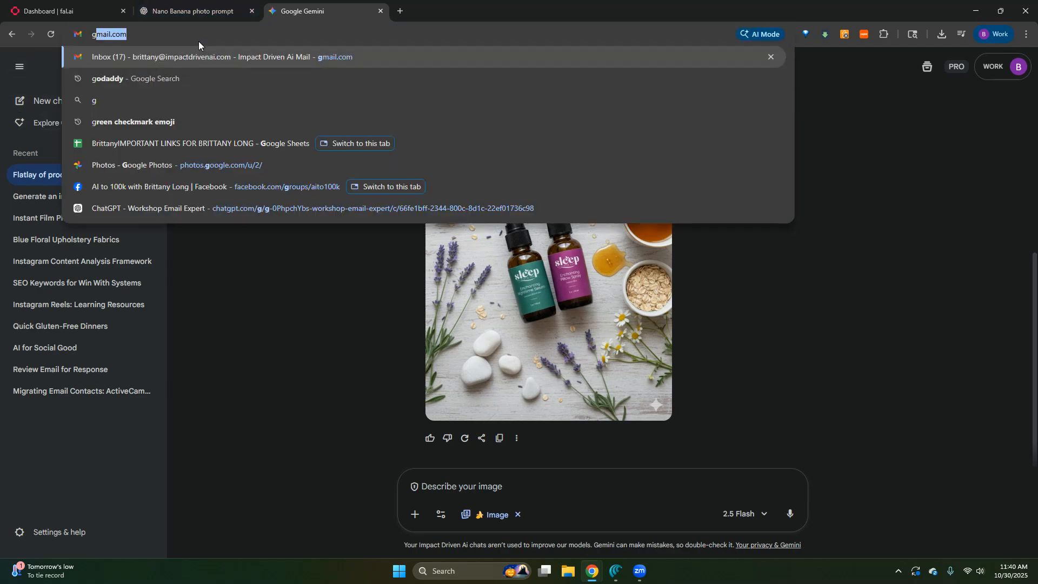
{"action": "type", "text": "oogle geminin na"}
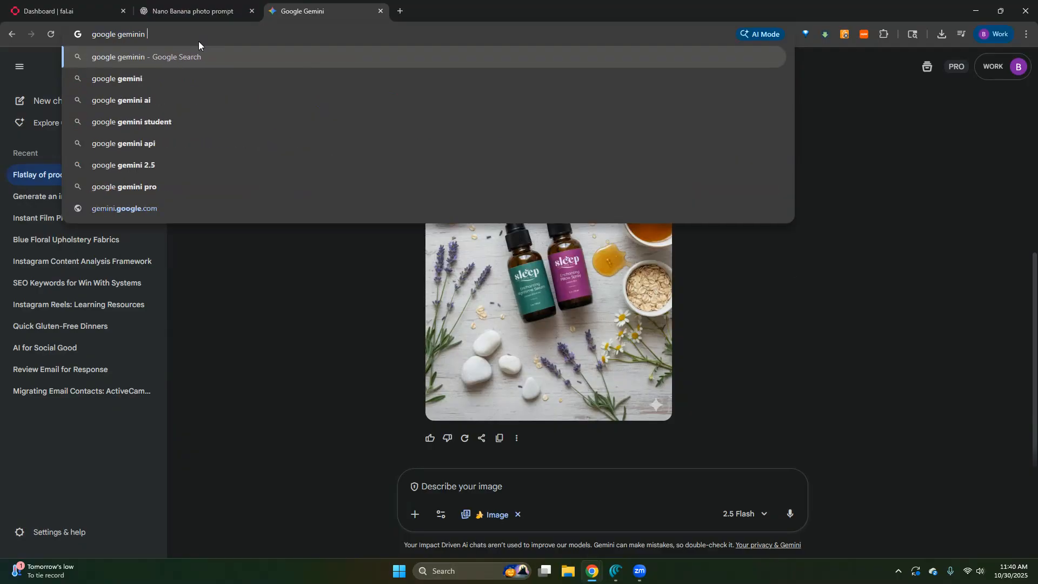
{"action": "key", "text": "BackSpace"}
{"action": "key", "text": "BackSpace"}
{"action": "key", "text": "BackSpace"}
{"action": "key", "text": "BackSpace"}
{"action": "type", "text": "na"}
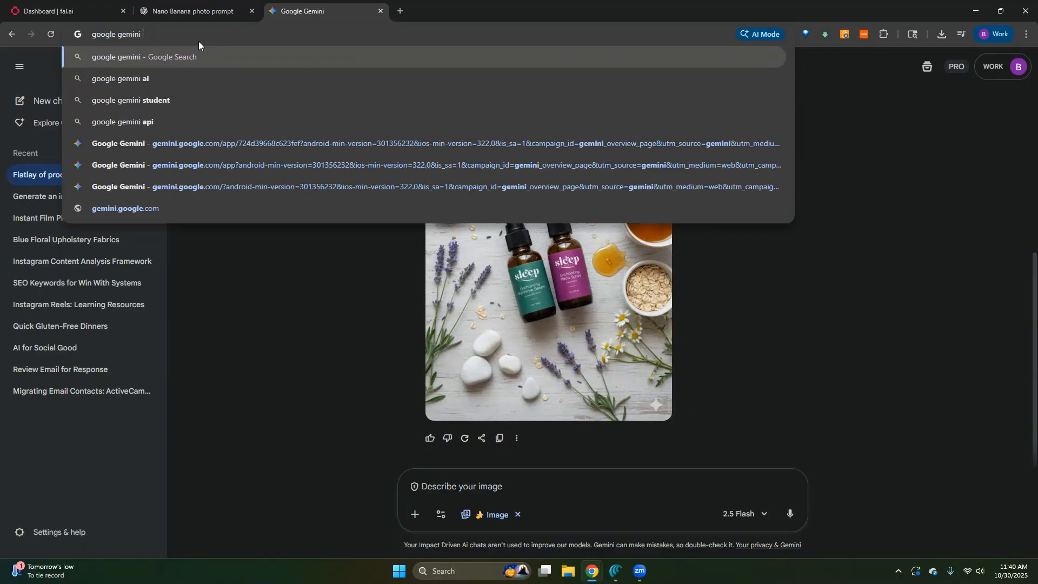
{"action": "type", "text": "no banana"}
{"action": "key", "text": "Return"}
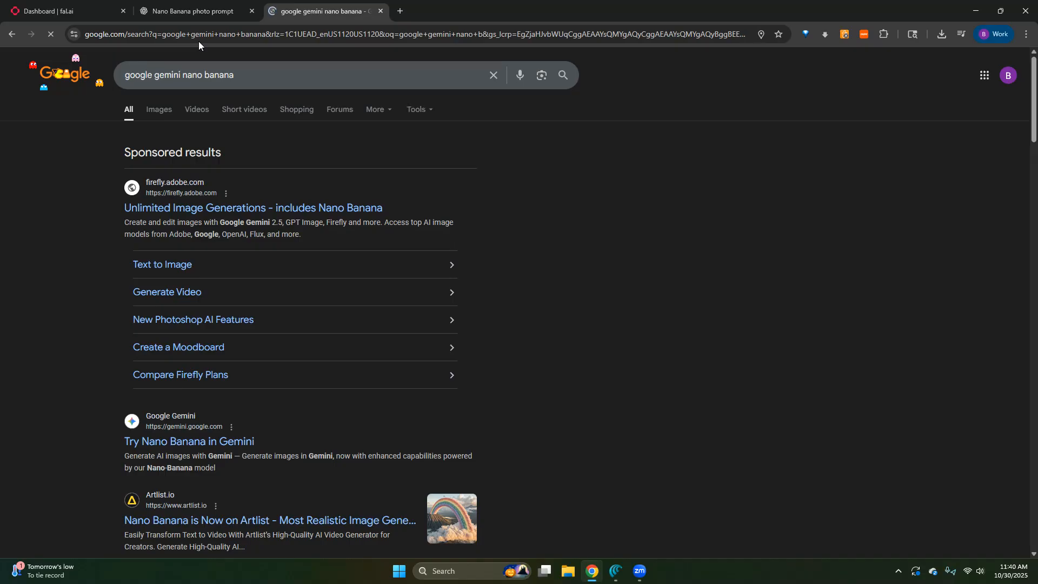
{"action": "scroll", "coordinate": [259, 347], "scroll_direction": "down", "scroll_amount": 2}
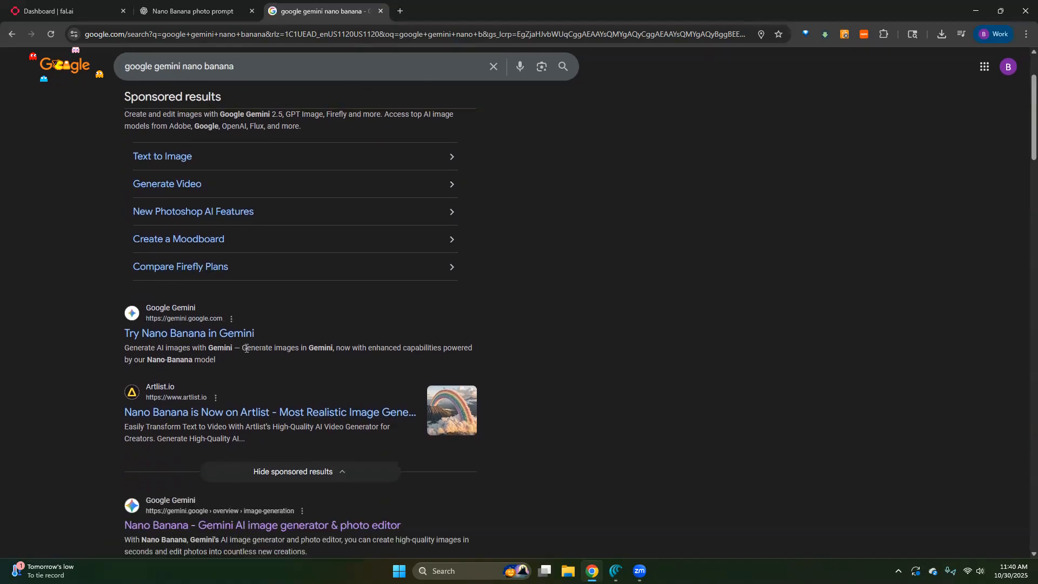
{"action": "left_click", "coordinate": [182, 334]}
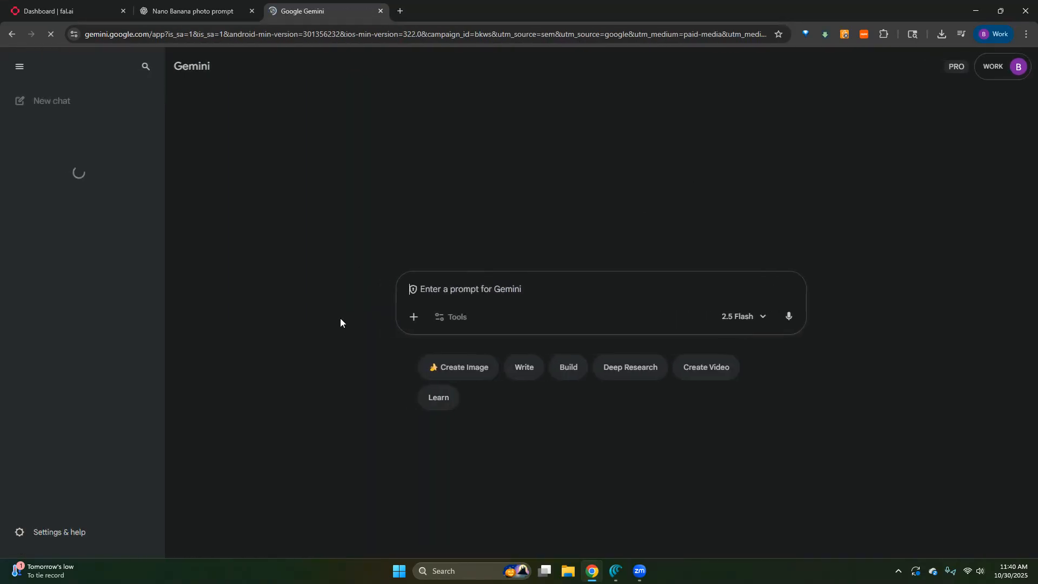
- Set the Gemini prompt to image creation and attach the product photo IMG_5940 of the two sleep bottles
{"action": "left_click", "coordinate": [448, 369]}
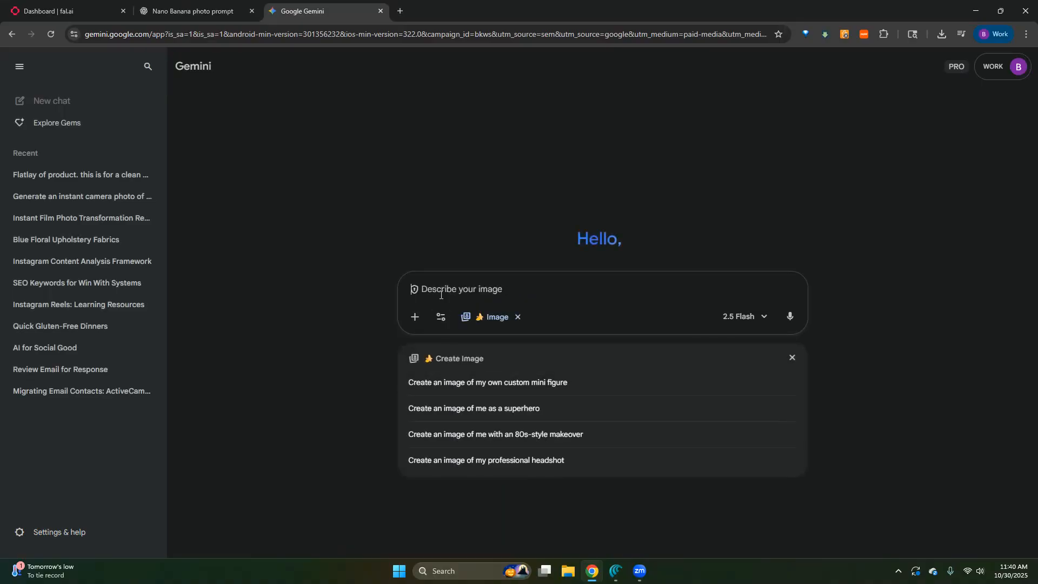
{"action": "left_click", "coordinate": [415, 317]}
{"action": "left_click", "coordinate": [434, 240]}
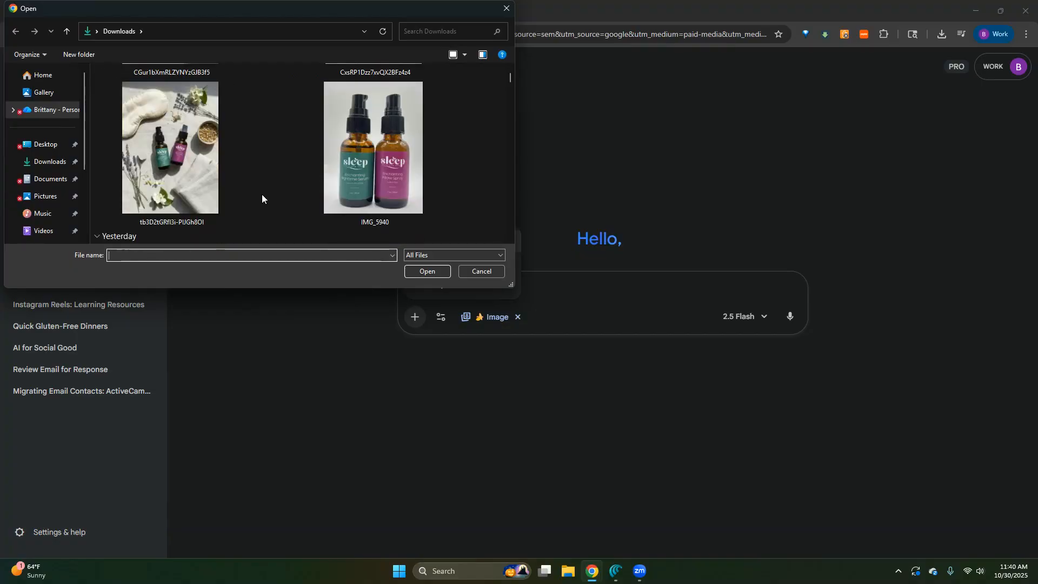
{"action": "double_click", "coordinate": [435, 237]}
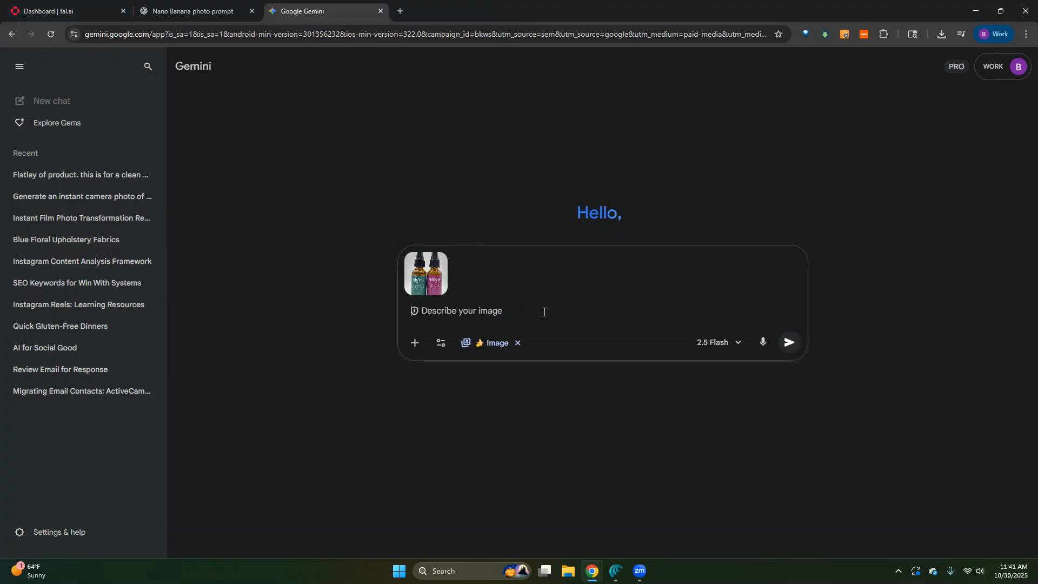
- Switch to the fal dashboard and open the nano-banana/edit model from the recently used models
{"action": "left_click", "coordinate": [52, 11]}
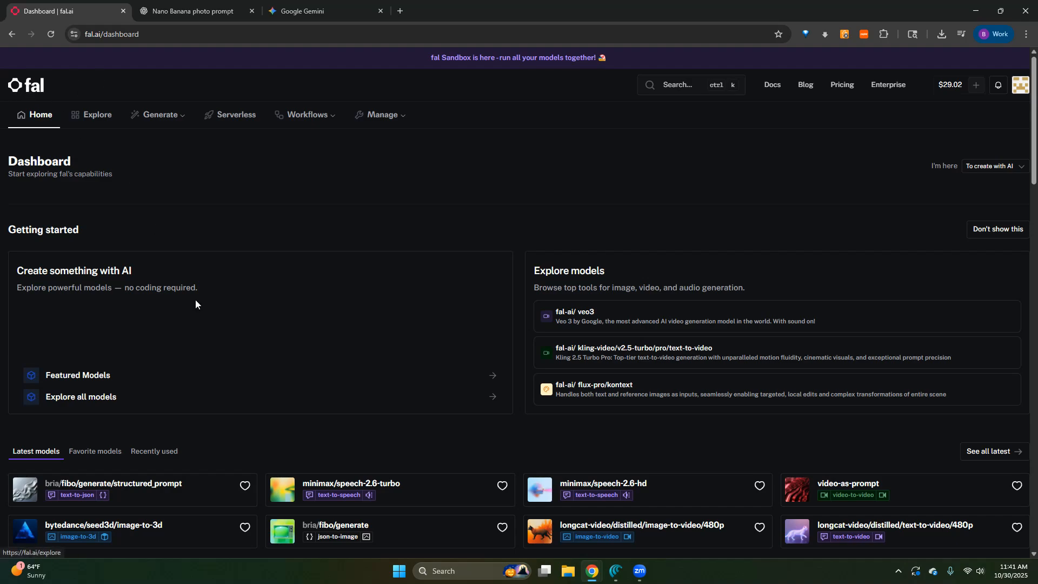
{"action": "scroll", "coordinate": [196, 293], "scroll_direction": "down", "scroll_amount": 3}
{"action": "left_click", "coordinate": [167, 296]}
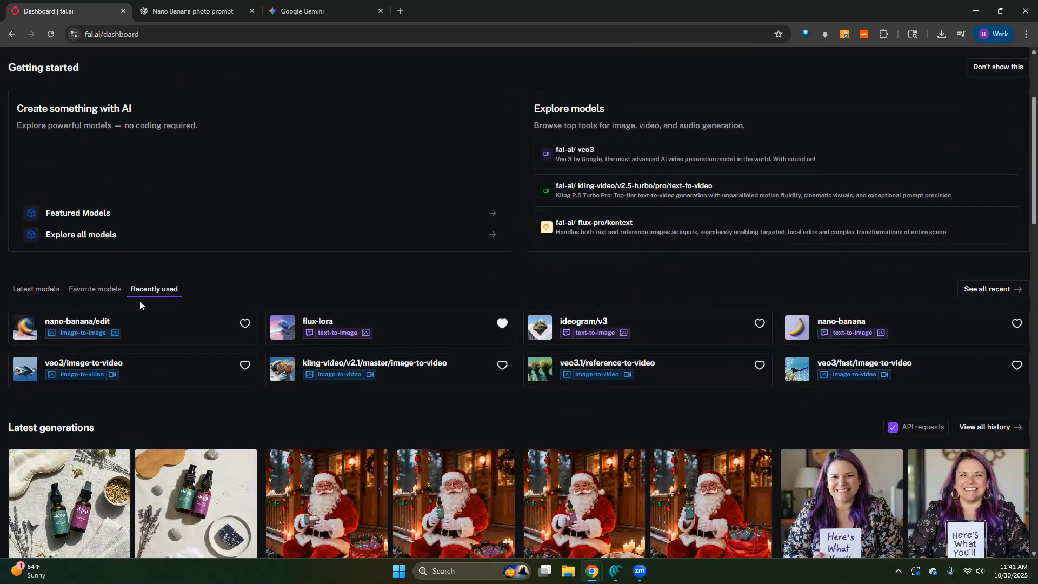
{"action": "left_click", "coordinate": [60, 325]}
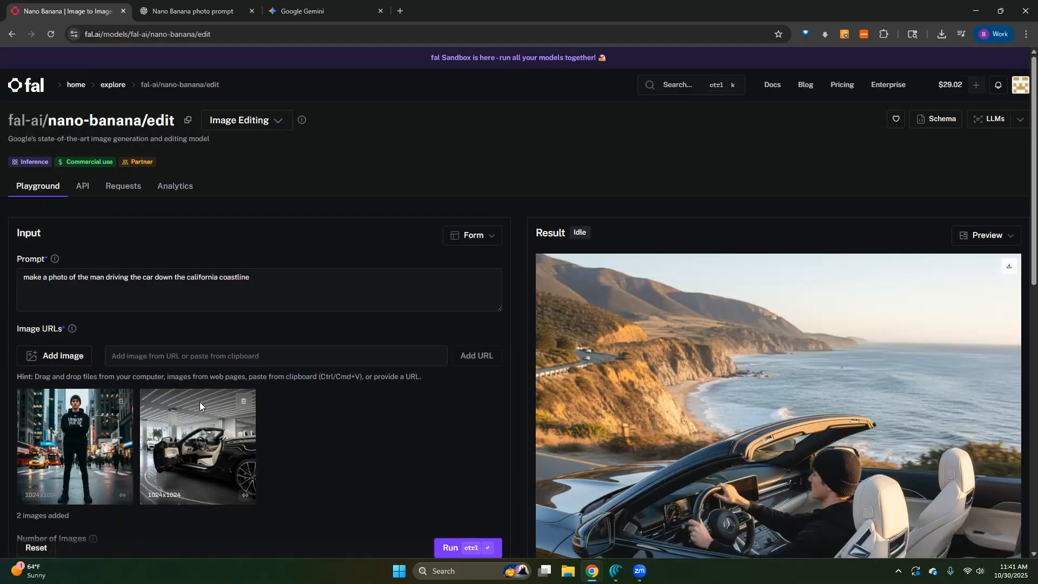
- Copy the "Flatlay of product" prompt from the most recent request in the nano-banana/edit request history
{"action": "scroll", "coordinate": [197, 397], "scroll_direction": "down", "scroll_amount": 1}
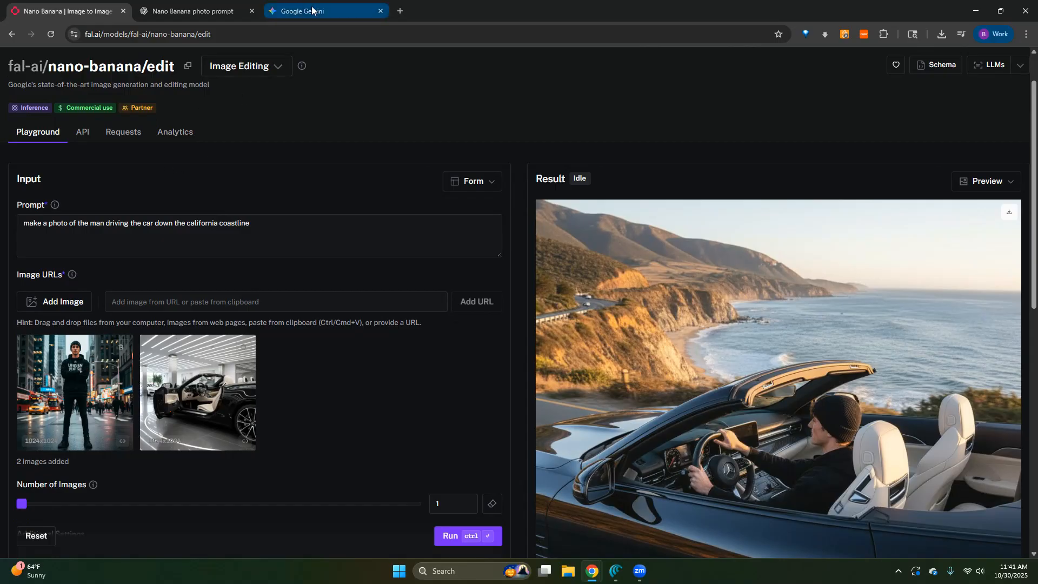
{"action": "left_click", "coordinate": [126, 135]}
{"action": "scroll", "coordinate": [297, 267], "scroll_direction": "down", "scroll_amount": 2}
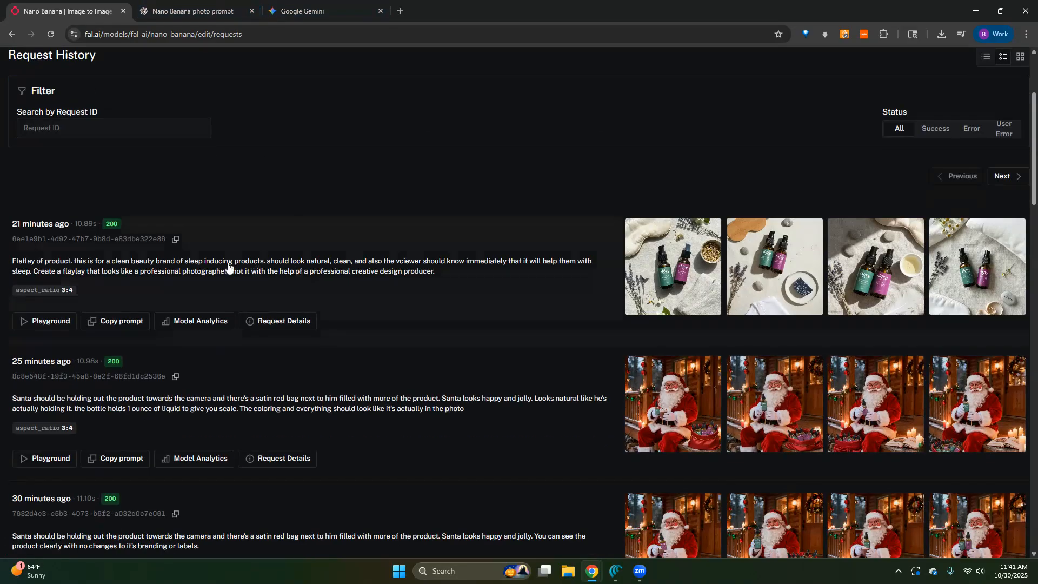
{"action": "left_click_drag", "start_coordinate": [445, 273], "coordinate": [11, 261]}
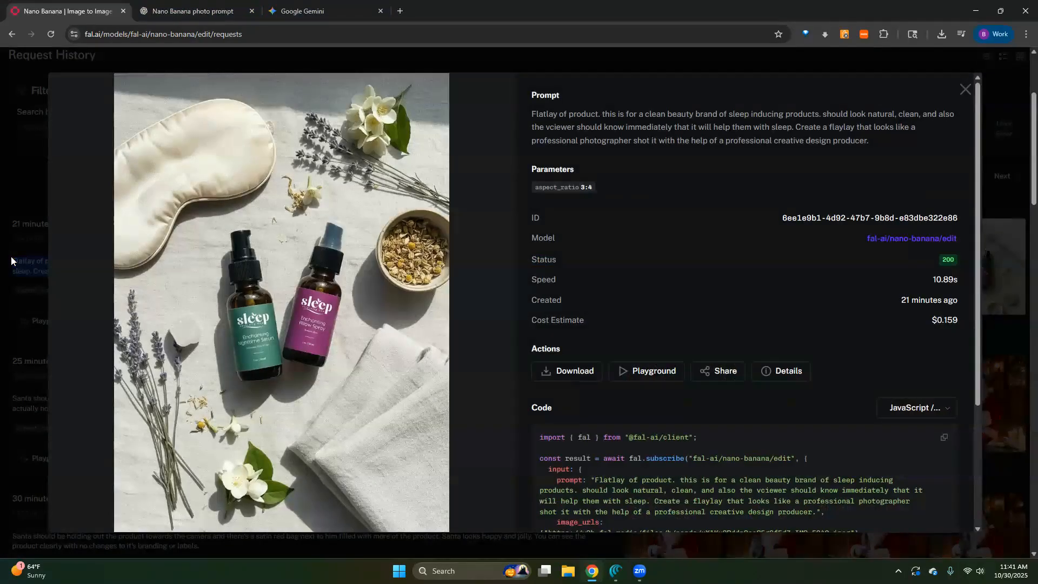
{"action": "triple_click", "coordinate": [678, 124]}
{"action": "key", "text": "ctrl+c"}
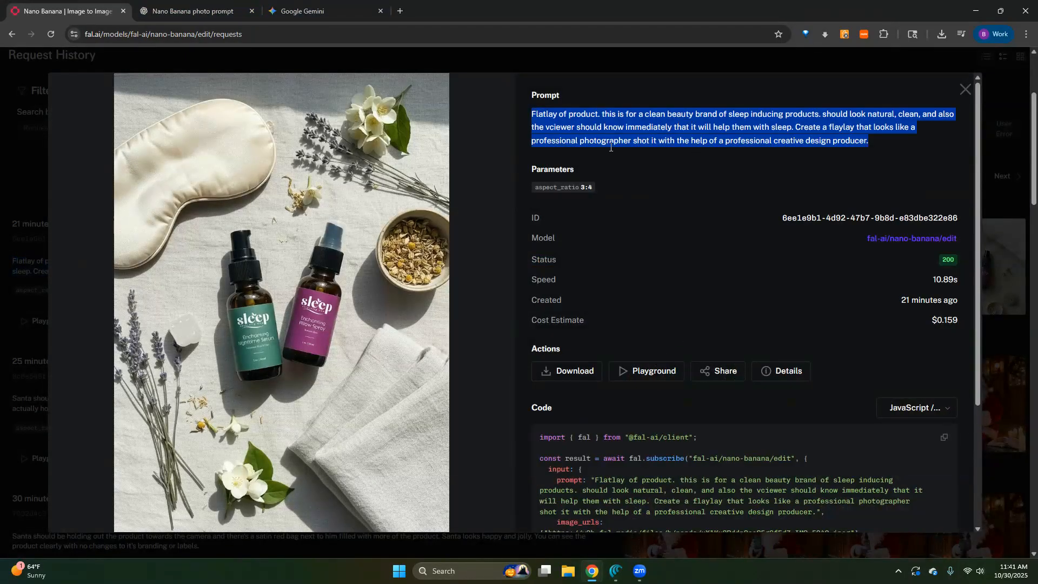
{"action": "left_click", "coordinate": [37, 92]}
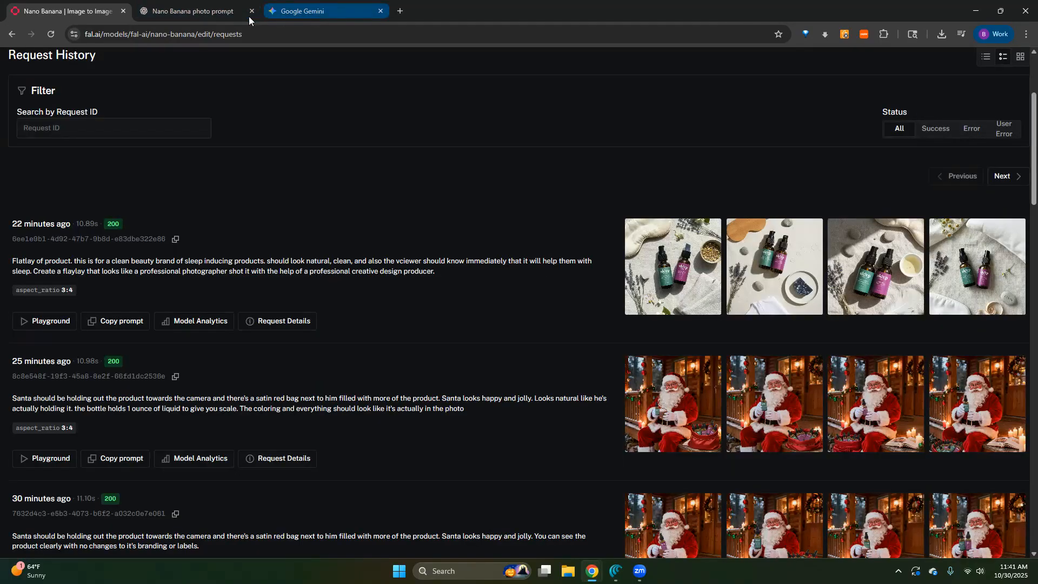
- Start a new ChatGPT chat, paste the copied flatlay prompt and correct "flaylay" to "flatlay"
{"action": "left_click", "coordinate": [177, 11]}
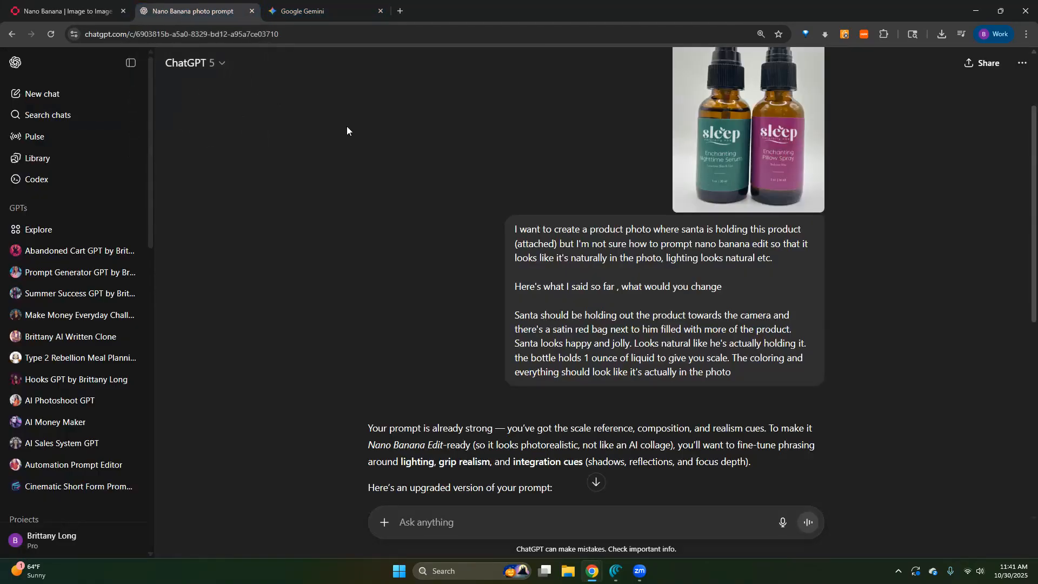
{"action": "scroll", "coordinate": [347, 132], "scroll_direction": "down", "scroll_amount": 4}
{"action": "left_click", "coordinate": [60, 95]}
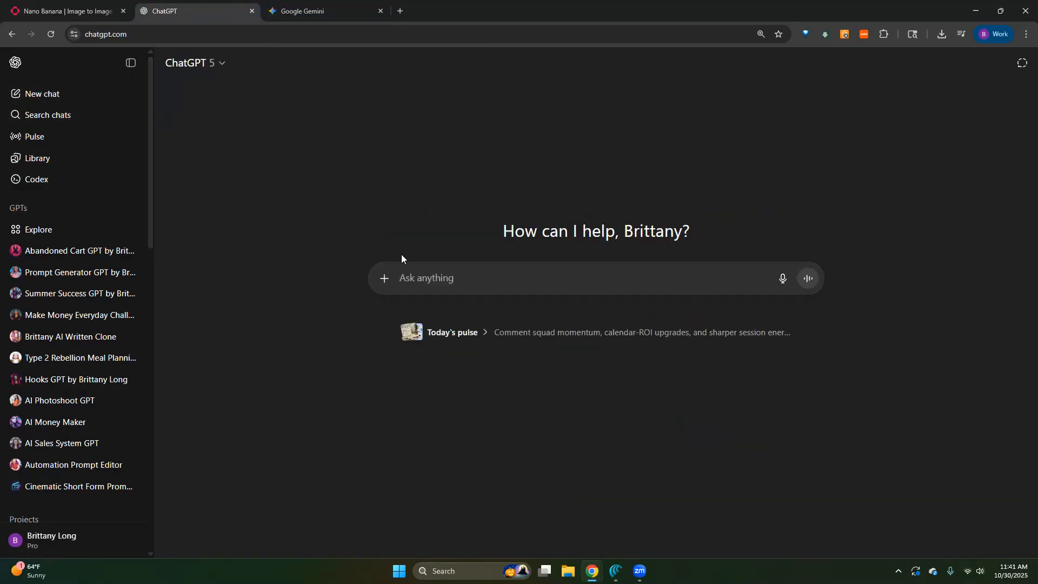
{"action": "key", "text": "ctrl+v"}
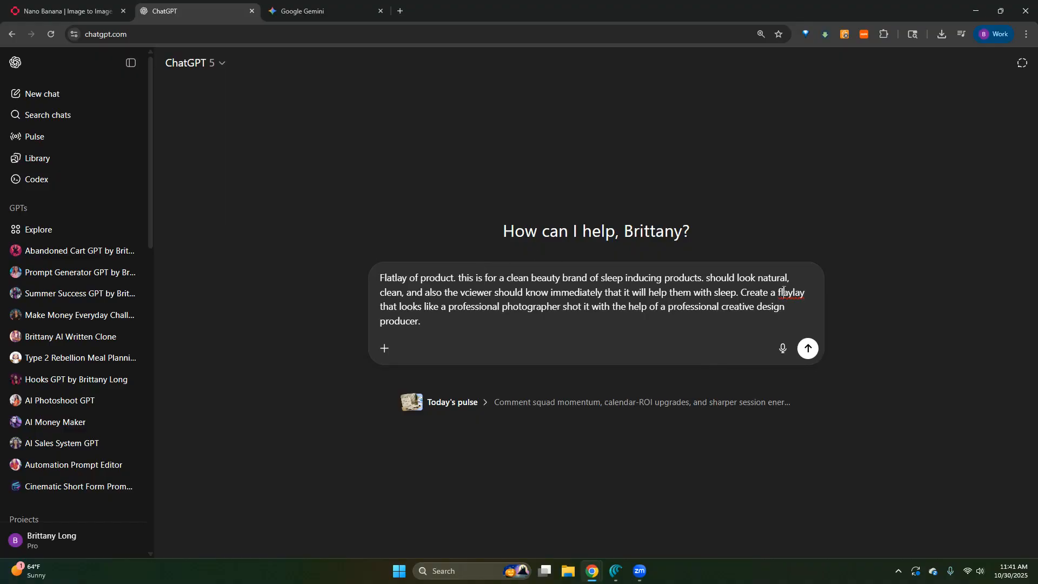
{"action": "key", "text": "BackSpace"}
{"action": "type", "text": "t"}
- Add below the pasted prompt, after a blank line: "^help me come up with an even prompt. here's the original if that helps"
{"action": "key", "text": "shift+Return"}
{"action": "key", "text": "shift+Return"}
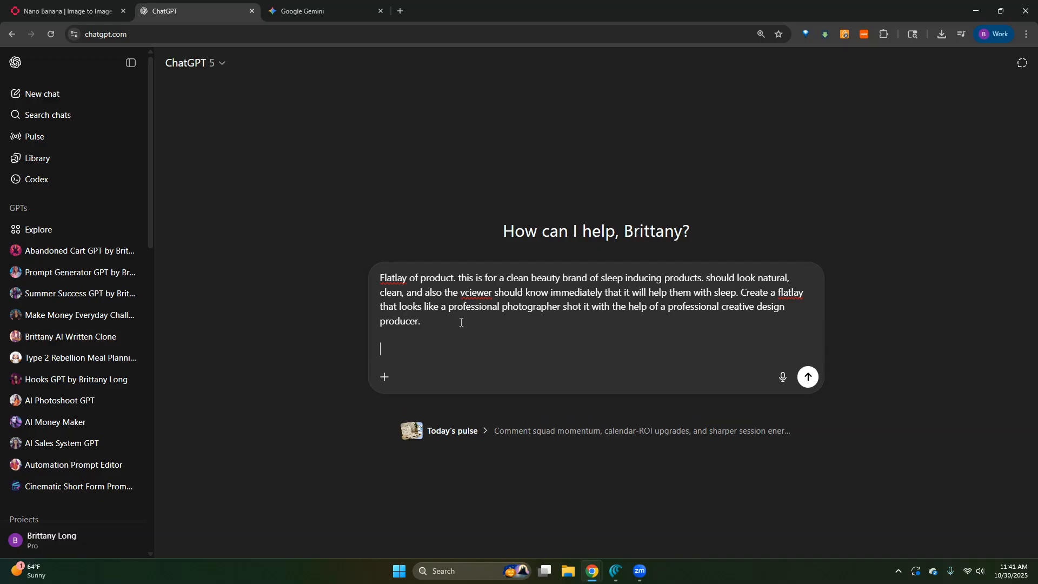
{"action": "type", "text": "^help me come"}
{"action": "type", "text": " up with an even"}
{"action": "type", "text": " probl"}
{"action": "type", "text": "mpt. here's"}
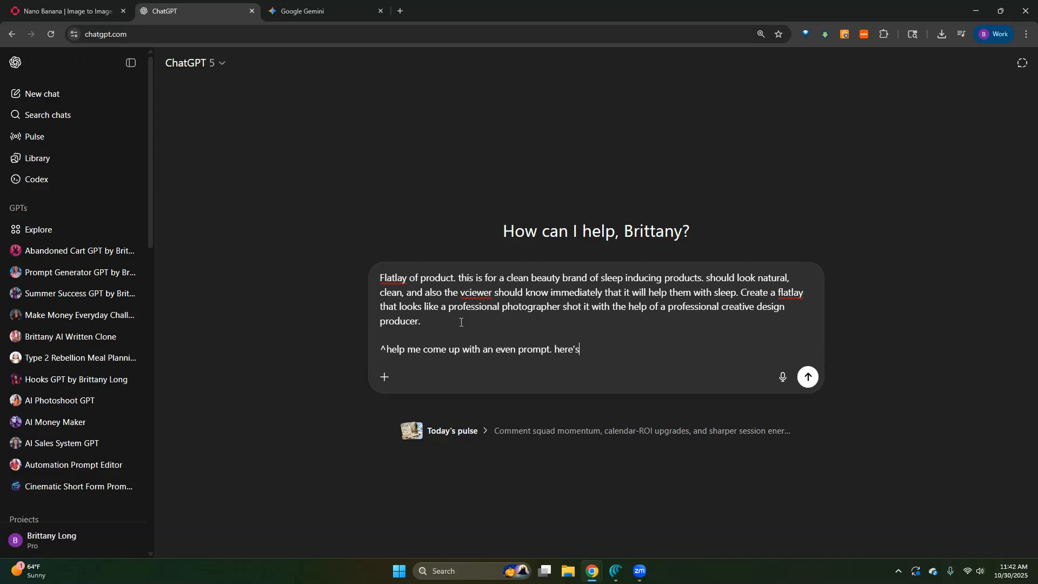
{"action": "type", "text": " the orgi"}
{"action": "type", "text": "iginal if that helps"}
- Attach the original photo of the two sleep bottles to the ChatGPT message and send it
{"action": "left_click", "coordinate": [384, 377]}
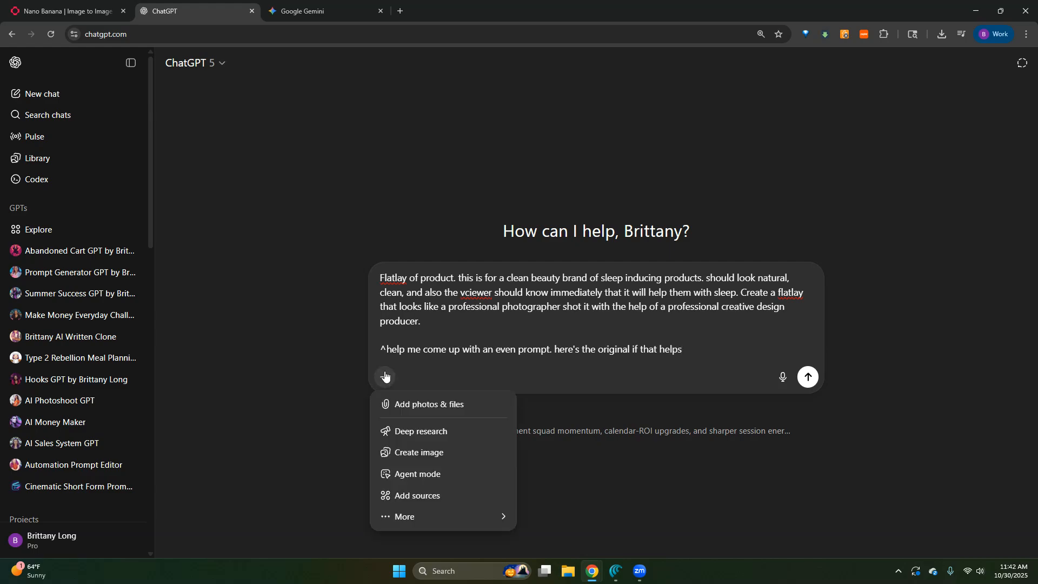
{"action": "left_click", "coordinate": [411, 403]}
{"action": "scroll", "coordinate": [135, 167], "scroll_direction": "down", "scroll_amount": 5}
{"action": "scroll", "coordinate": [386, 170], "scroll_direction": "up", "scroll_amount": 3}
{"action": "double_click", "coordinate": [385, 190]}
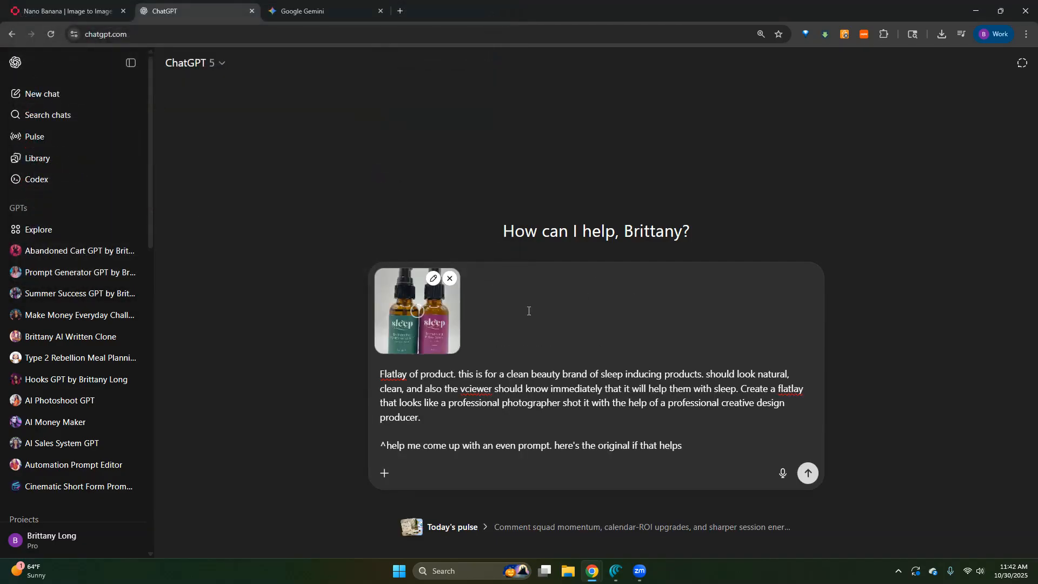
{"action": "left_click", "coordinate": [808, 474]}
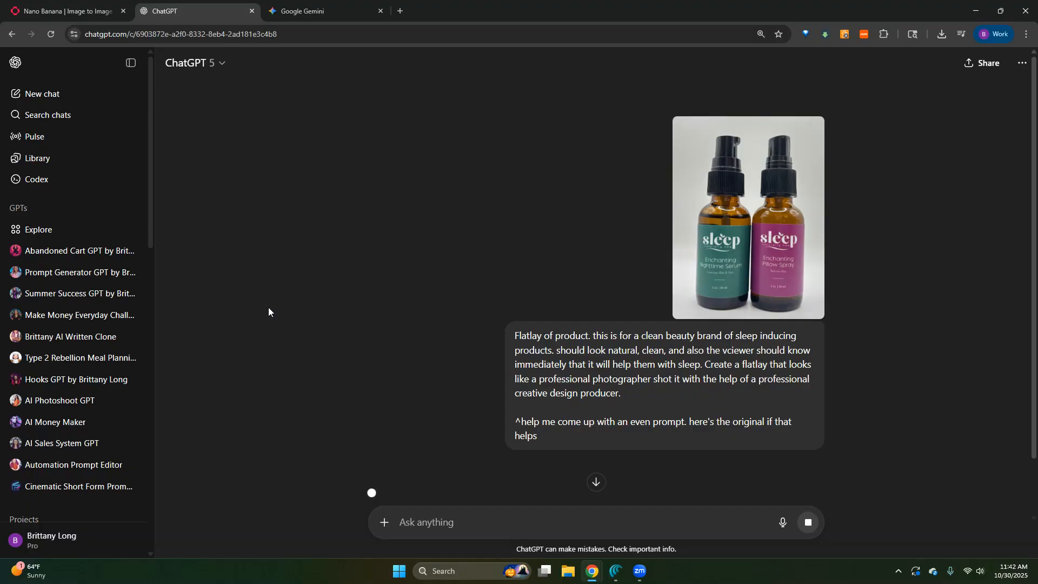
- Copy the Nano Banana add-on text from ChatGPT's reply and paste it into the Gemini image prompt with the attached product photo
{"action": "scroll", "coordinate": [326, 306], "scroll_direction": "down", "scroll_amount": 1}
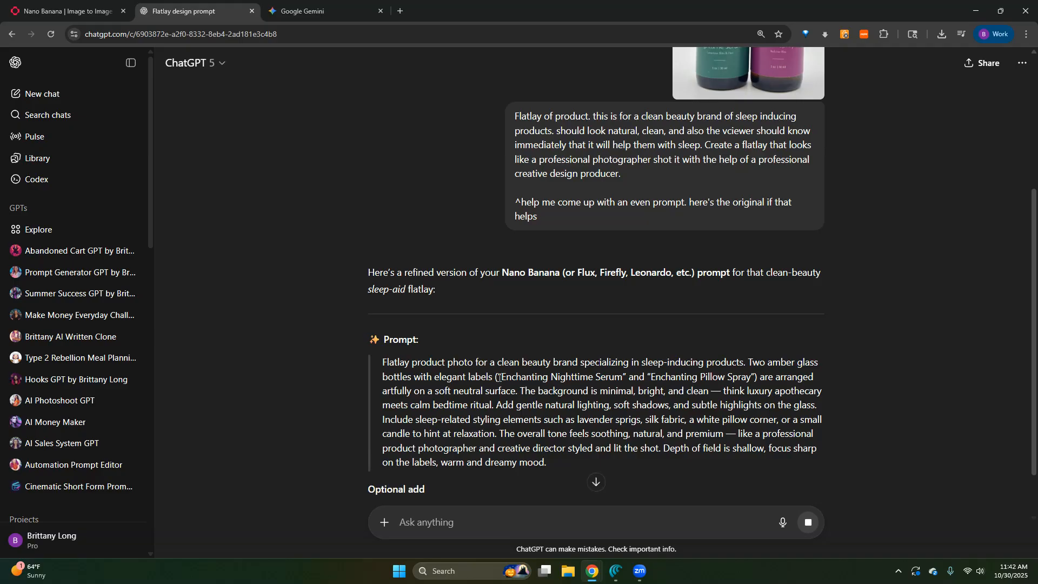
{"action": "scroll", "coordinate": [553, 391], "scroll_direction": "up", "scroll_amount": 1}
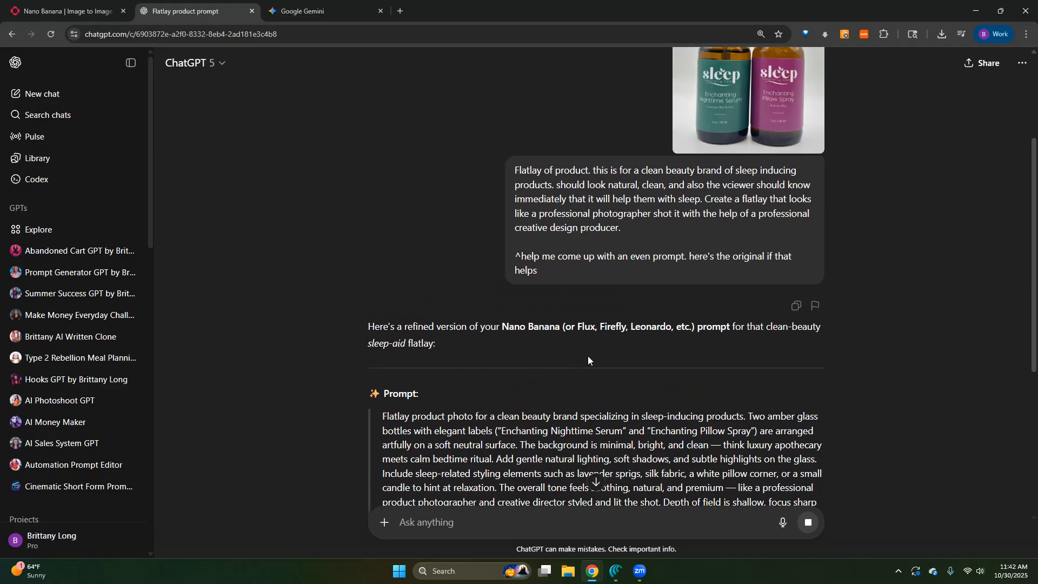
{"action": "scroll", "coordinate": [589, 354], "scroll_direction": "down", "scroll_amount": 3}
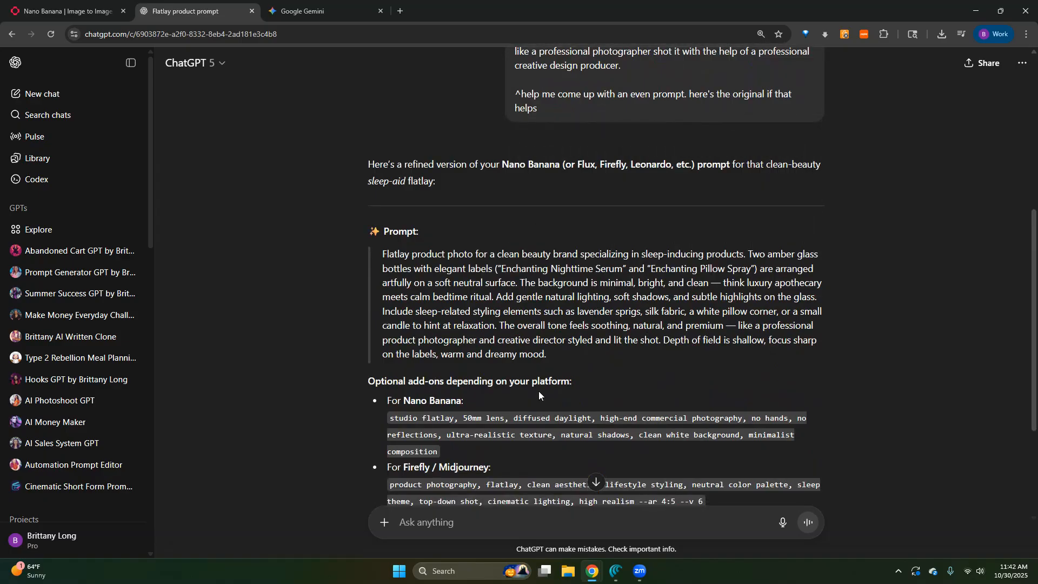
{"action": "scroll", "coordinate": [538, 391], "scroll_direction": "down", "scroll_amount": 3}
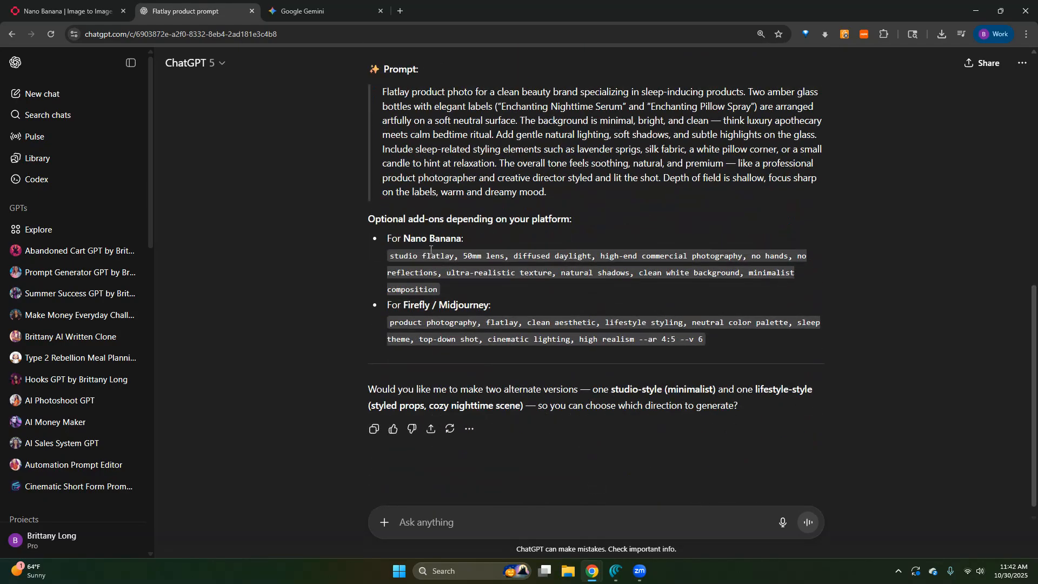
{"action": "left_click_drag", "start_coordinate": [389, 257], "coordinate": [442, 286]}
{"action": "key", "text": "ctrl+c"}
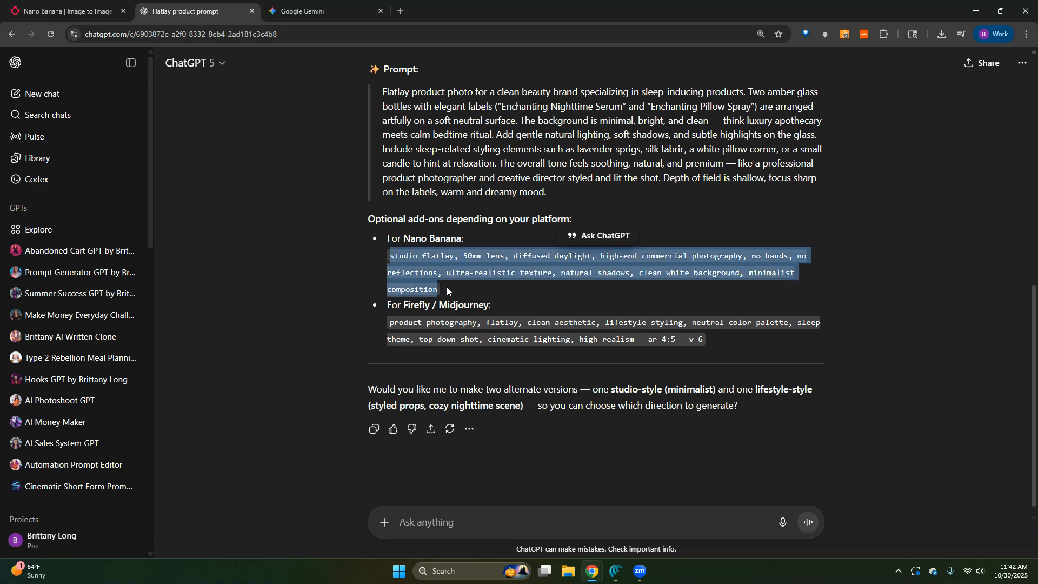
{"action": "left_click", "coordinate": [299, 4]}
{"action": "key", "text": "ctrl+v"}
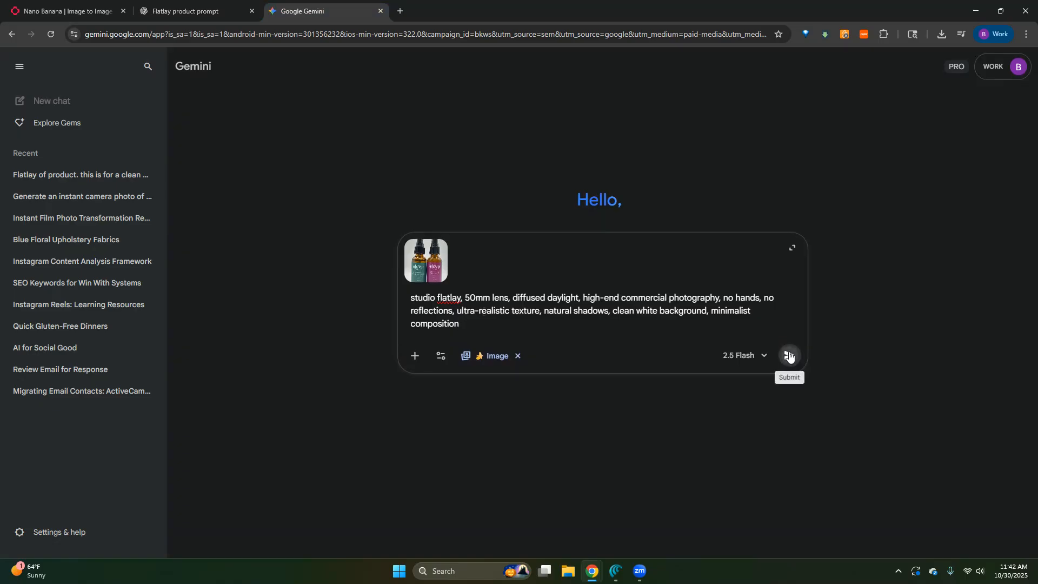
- Submit the prompt in Gemini, and replace the prompt in fal.ai's nano-banana/edit playground with the same copied add-on text
{"action": "left_click", "coordinate": [789, 356]}
{"action": "left_click", "coordinate": [57, 2]}
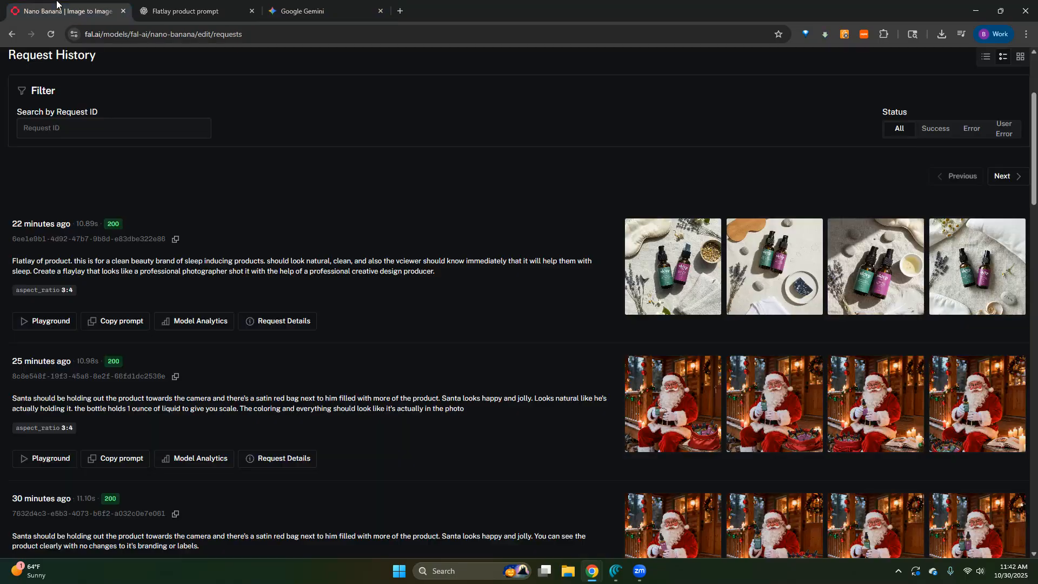
{"action": "scroll", "coordinate": [42, 159], "scroll_direction": "up", "scroll_amount": 3}
{"action": "left_click", "coordinate": [31, 187]}
{"action": "left_click", "coordinate": [112, 276]}
{"action": "key", "text": "ctrl+a"}
{"action": "key", "text": "ctrl+v"}
- Remove the existing input images from the fal.ai playground and add the sleep bottle photo IMG_5940
{"action": "left_click", "coordinate": [243, 400]}
{"action": "left_click", "coordinate": [119, 403]}
{"action": "left_click", "coordinate": [40, 355]}
{"action": "scroll", "coordinate": [246, 195], "scroll_direction": "down", "scroll_amount": 2}
{"action": "scroll", "coordinate": [245, 190], "scroll_direction": "down", "scroll_amount": 2}
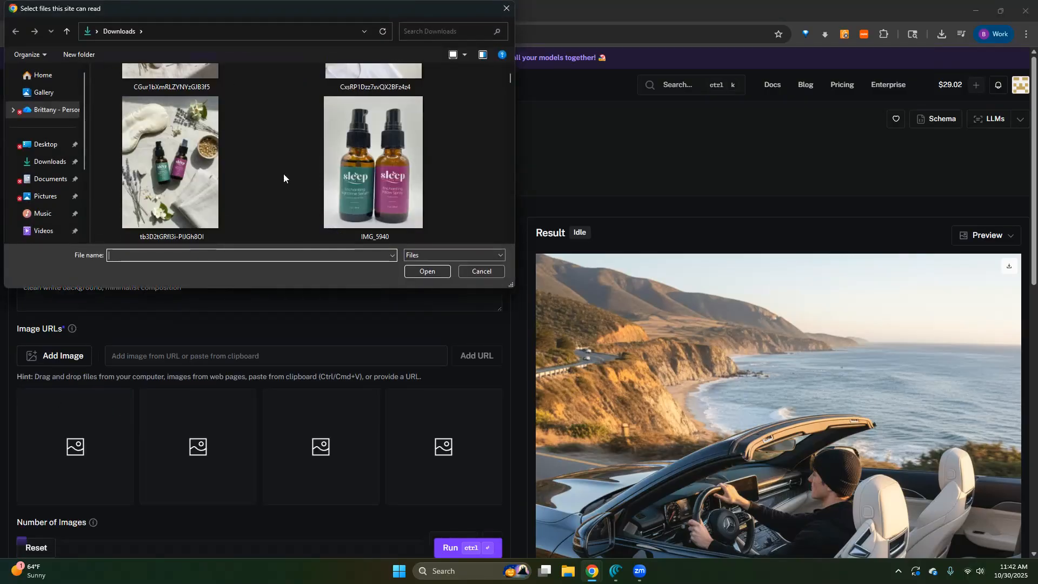
{"action": "double_click", "coordinate": [385, 155]}
{"action": "scroll", "coordinate": [238, 387], "scroll_direction": "down", "scroll_amount": 1}
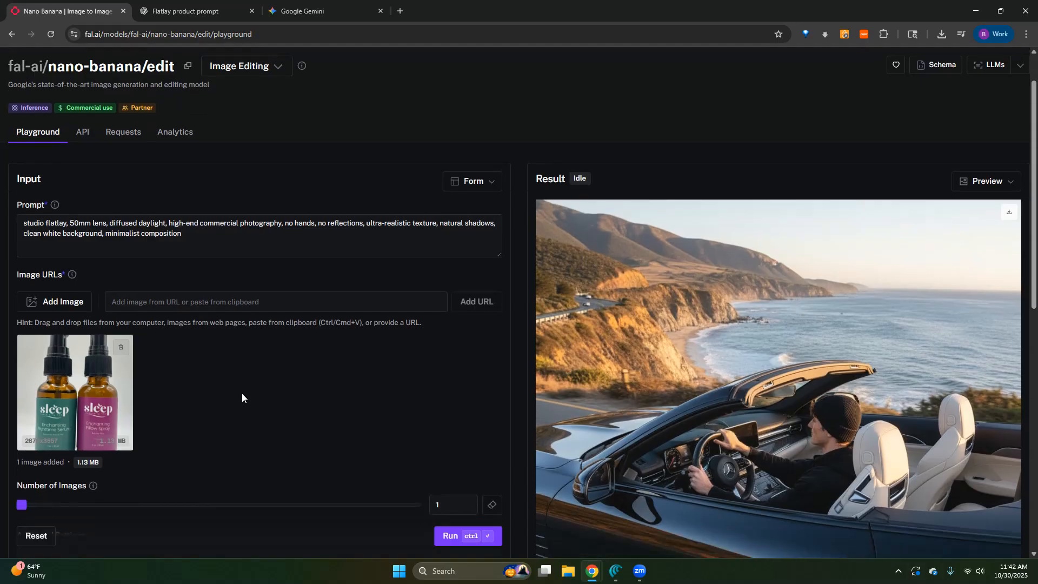
- Set the number of images to 4 and the aspect ratio to 4:3, and run the generation
{"action": "scroll", "coordinate": [180, 421], "scroll_direction": "down", "scroll_amount": 2}
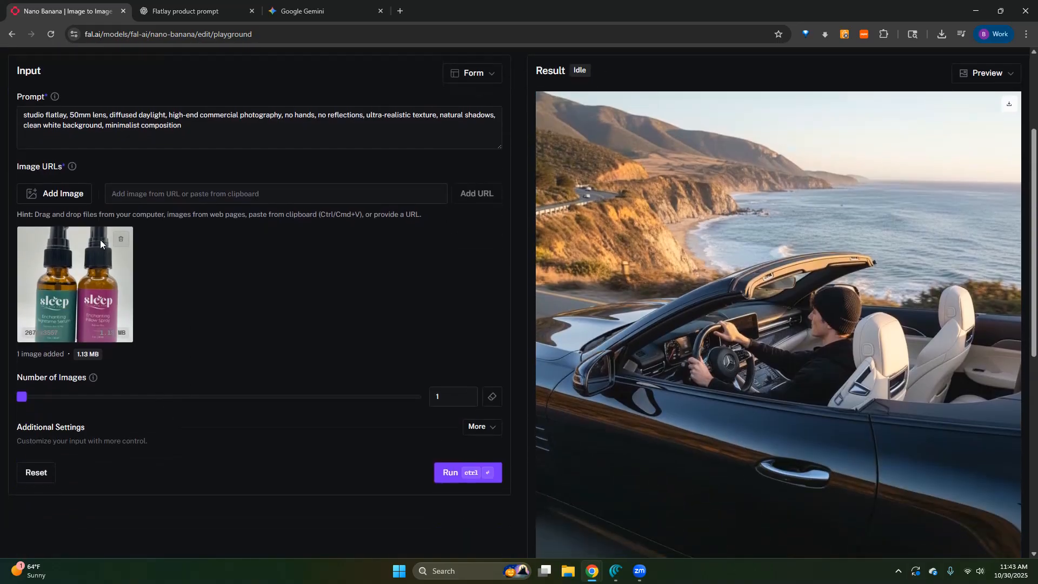
{"action": "scroll", "coordinate": [102, 234], "scroll_direction": "up", "scroll_amount": 1}
{"action": "scroll", "coordinate": [102, 233], "scroll_direction": "up", "scroll_amount": 3}
{"action": "scroll", "coordinate": [131, 268], "scroll_direction": "down", "scroll_amount": 5}
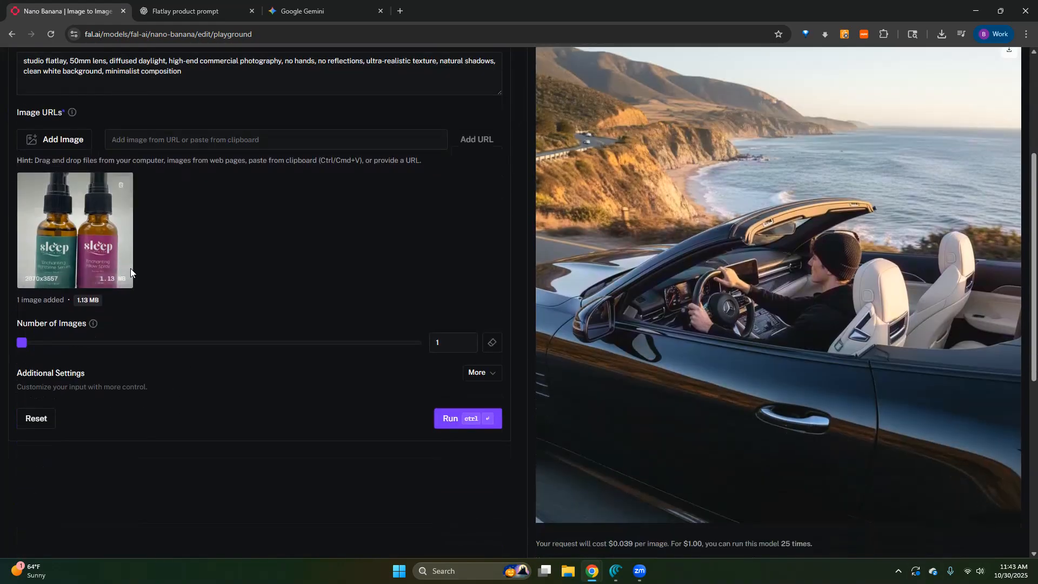
{"action": "left_click_drag", "start_coordinate": [24, 342], "coordinate": [416, 342]}
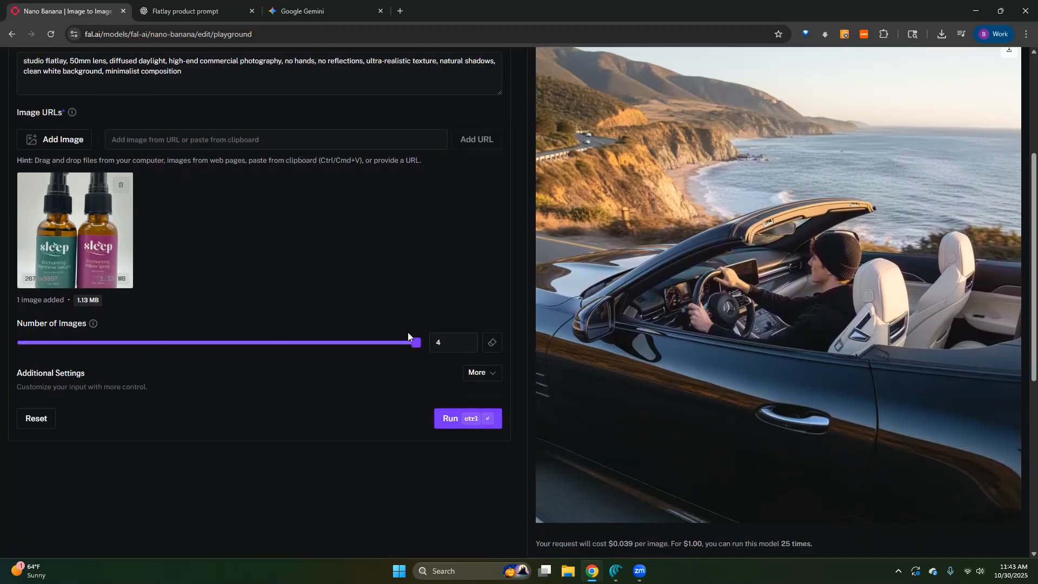
{"action": "left_click", "coordinate": [472, 373]}
{"action": "scroll", "coordinate": [100, 426], "scroll_direction": "down", "scroll_amount": 4}
{"action": "left_click", "coordinate": [53, 341]}
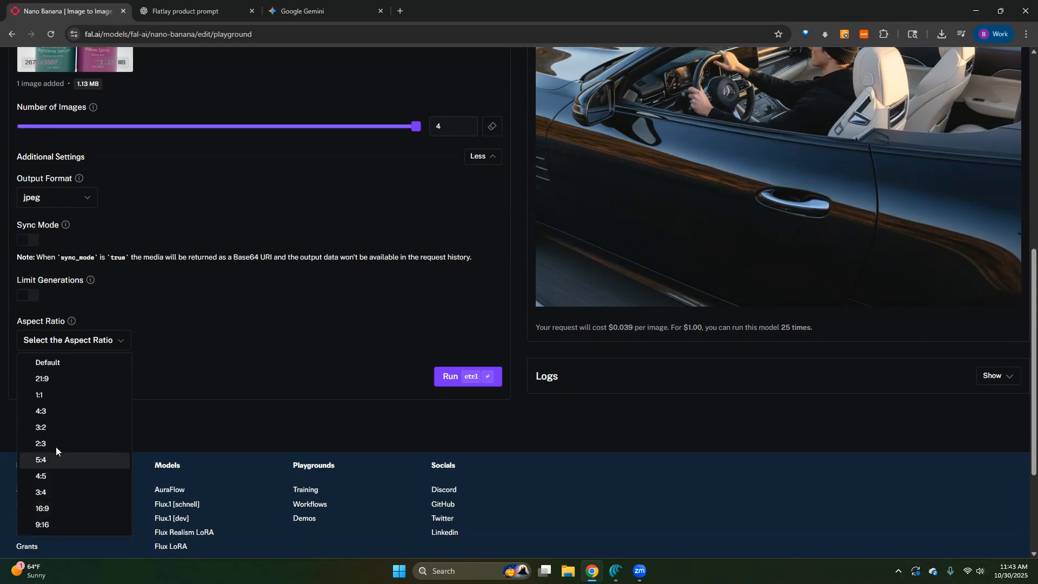
{"action": "left_click", "coordinate": [55, 411]}
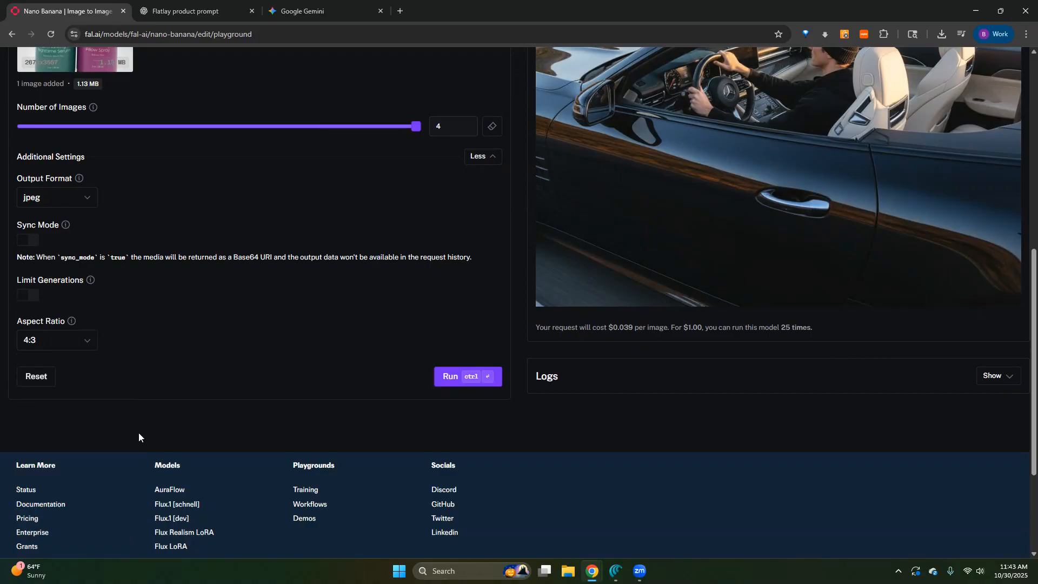
{"action": "left_click", "coordinate": [438, 378]}
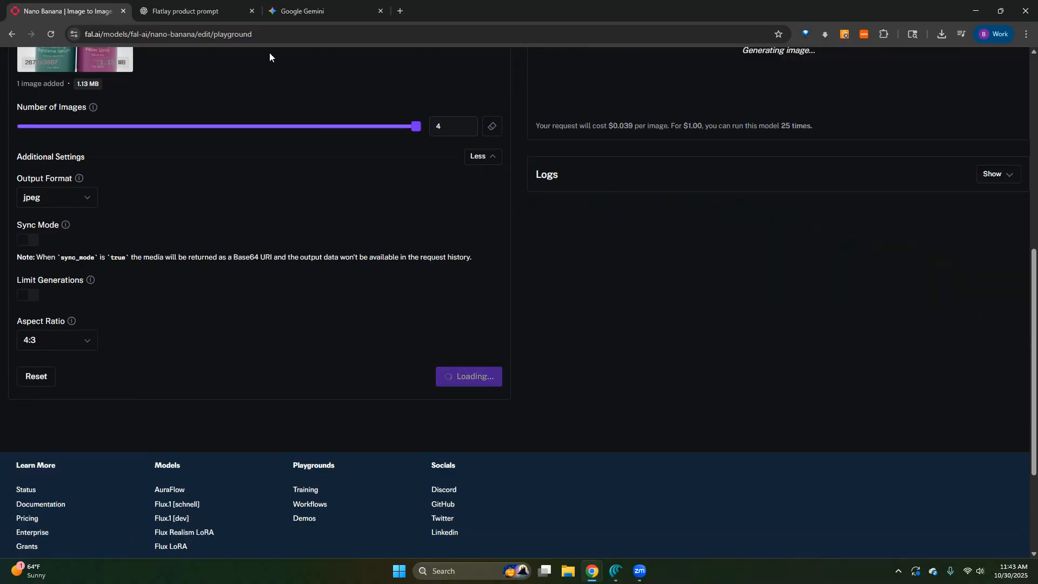
- Switch to Gemini and compare the generated bottle image with the uploaded photo and submitted prompt
{"action": "scroll", "coordinate": [270, 54], "scroll_direction": "up", "scroll_amount": 5}
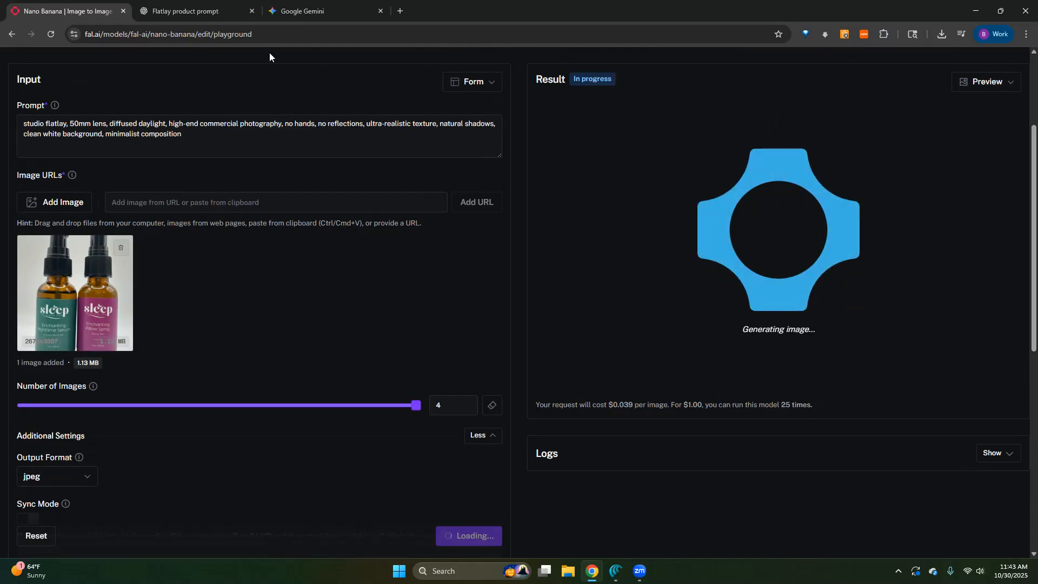
{"action": "left_click", "coordinate": [306, 16]}
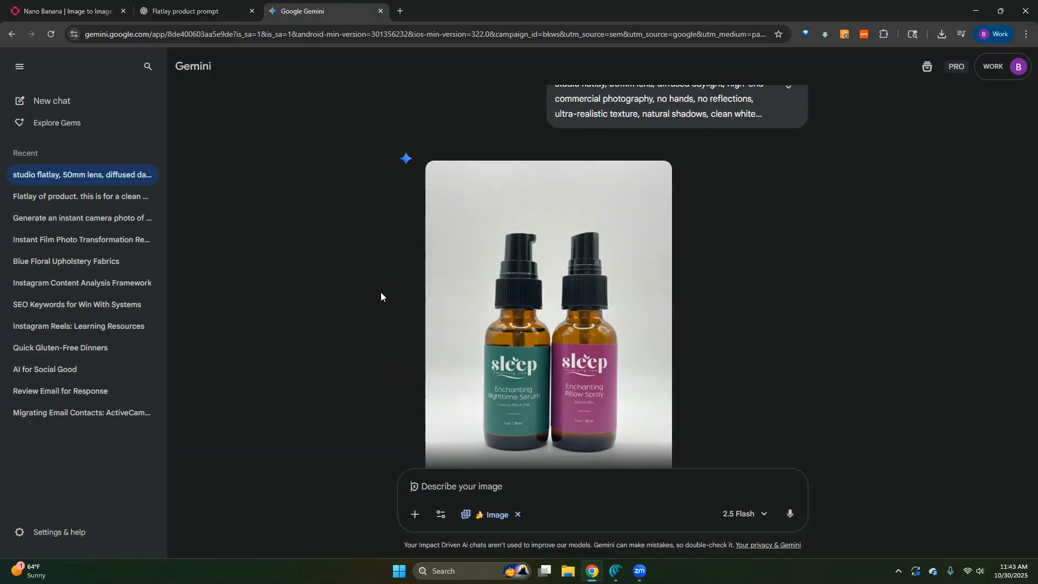
{"action": "scroll", "coordinate": [380, 292], "scroll_direction": "up", "scroll_amount": 5}
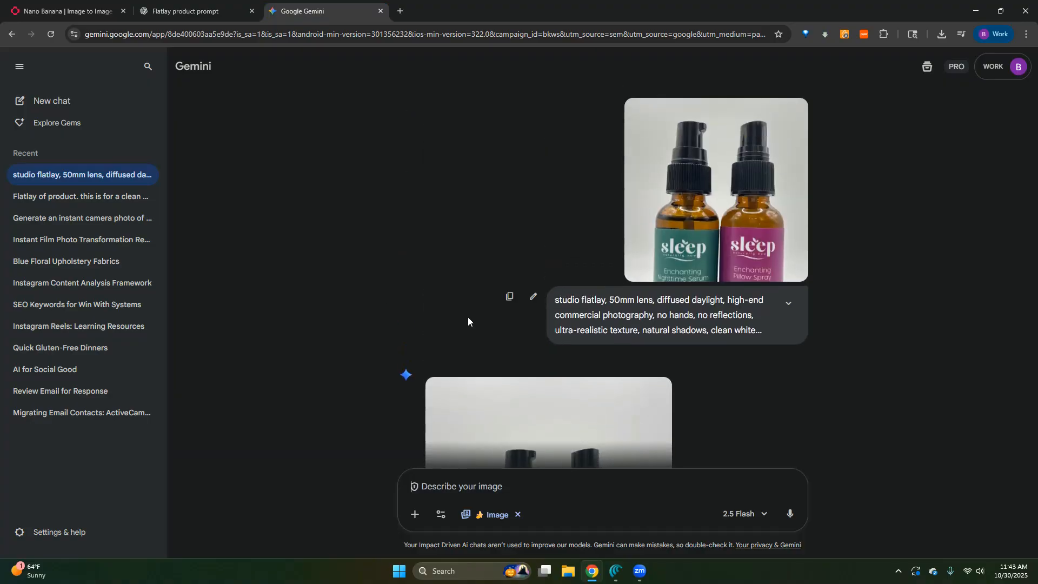
{"action": "scroll", "coordinate": [573, 355], "scroll_direction": "down", "scroll_amount": 5}
{"action": "scroll", "coordinate": [516, 366], "scroll_direction": "up", "scroll_amount": 3}
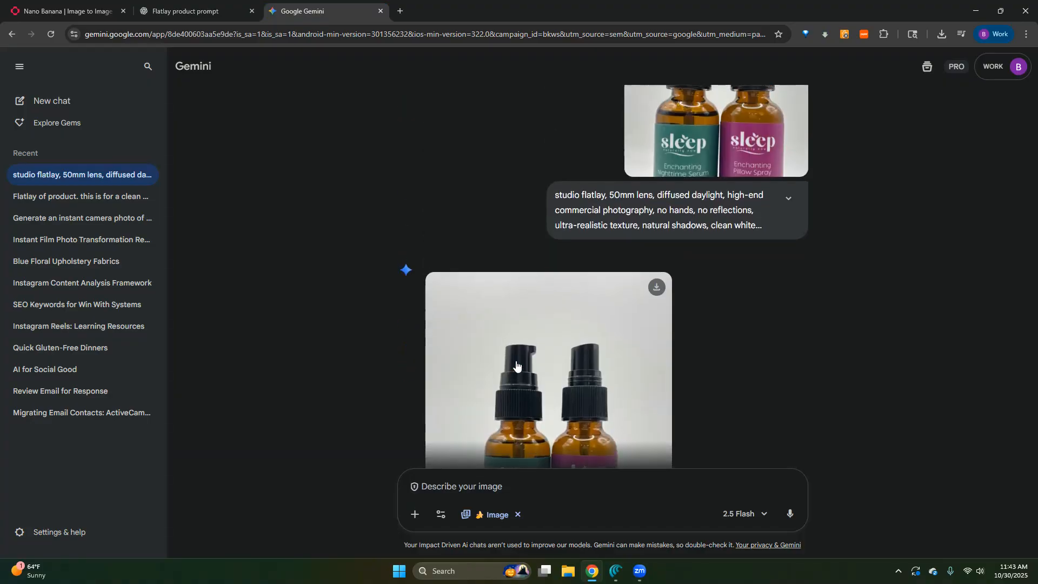
{"action": "scroll", "coordinate": [517, 366], "scroll_direction": "up", "scroll_amount": 2}
{"action": "left_click", "coordinate": [512, 479]}
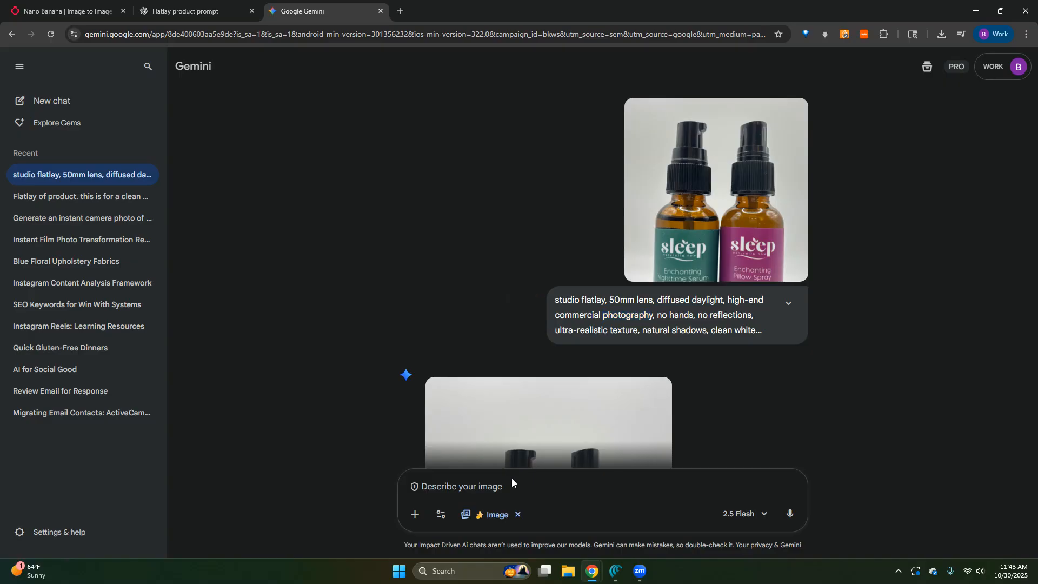
{"action": "type", "text": "studio flatlay, 50mm lens, diffused daylight, high-end commercial photography, no hands, no reflections, ultra-realistic texture, natural shadows, clean white background, minimalist composition."}
{"action": "key", "text": "ctrl+z"}
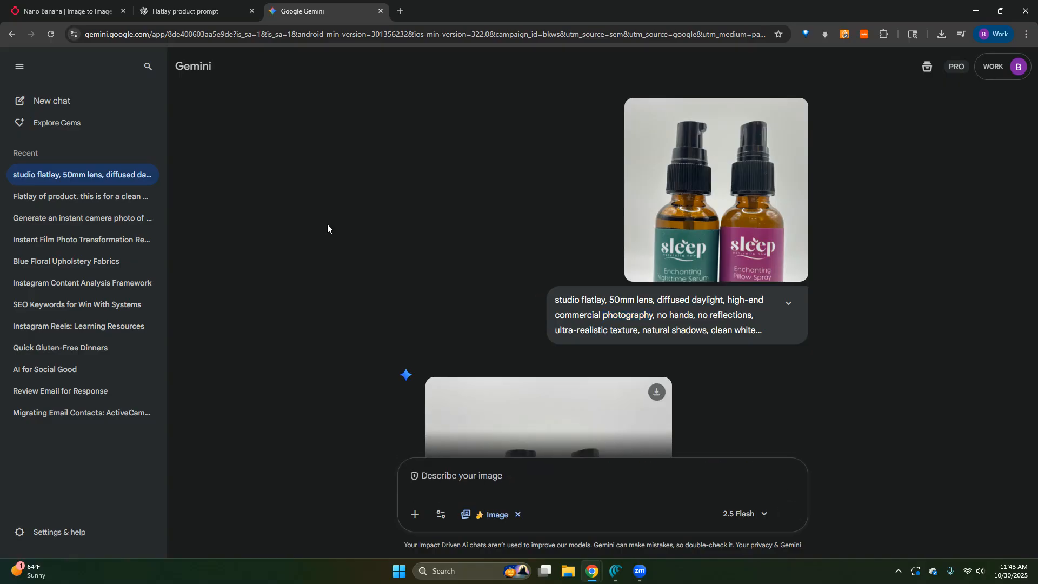
- Check the images generated in fal.ai, and copy the original flatlay prompt paragraph from the message sent in ChatGPT
{"action": "left_click", "coordinate": [73, 6]}
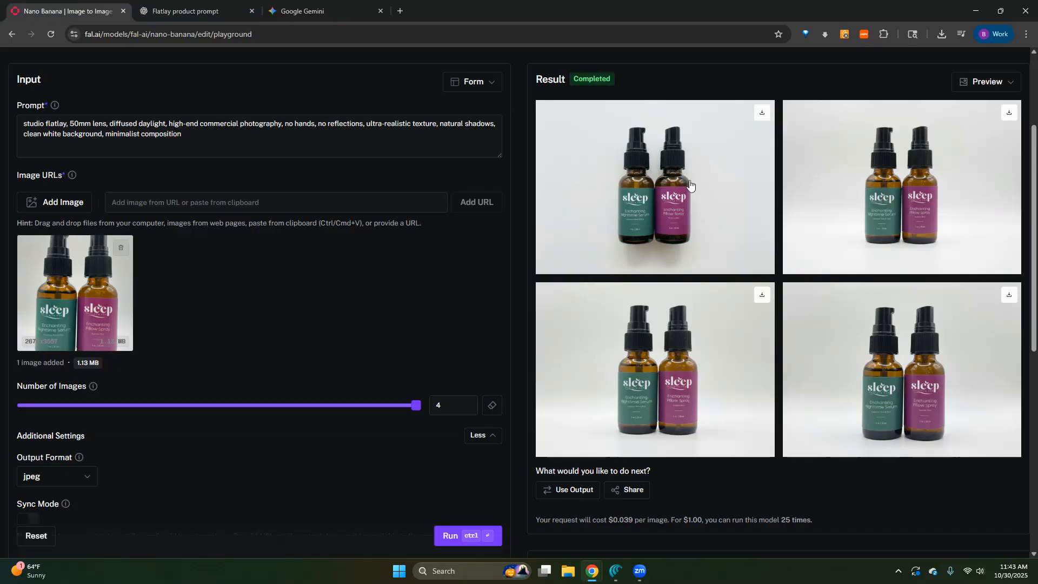
{"action": "scroll", "coordinate": [247, 302], "scroll_direction": "up", "scroll_amount": 1}
{"action": "scroll", "coordinate": [245, 298], "scroll_direction": "up", "scroll_amount": 3}
{"action": "left_click", "coordinate": [205, 2]}
{"action": "scroll", "coordinate": [586, 357], "scroll_direction": "up", "scroll_amount": 10}
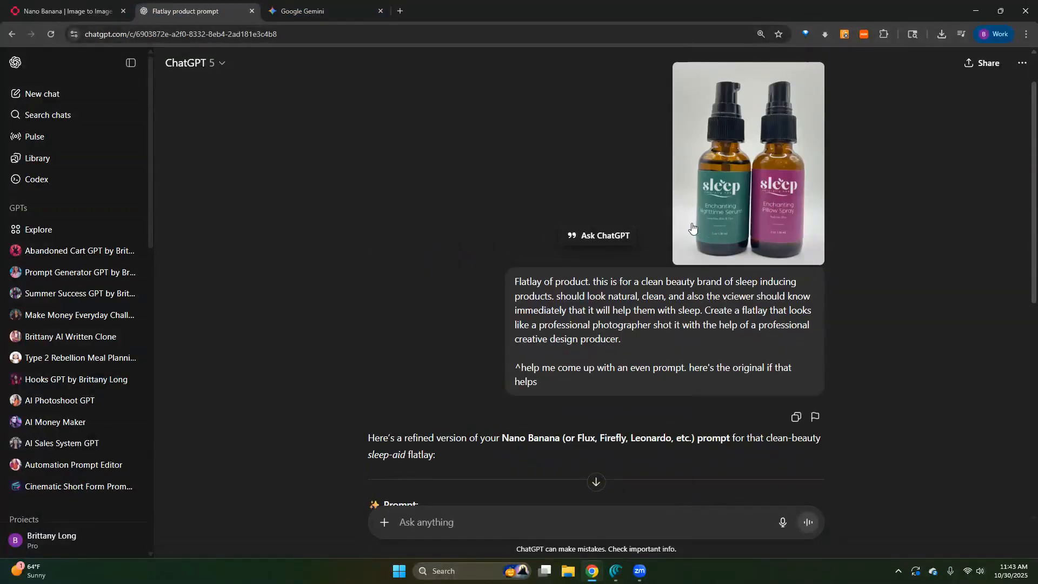
{"action": "scroll", "coordinate": [543, 350], "scroll_direction": "down", "scroll_amount": 4}
{"action": "scroll", "coordinate": [543, 350], "scroll_direction": "up", "scroll_amount": 2}
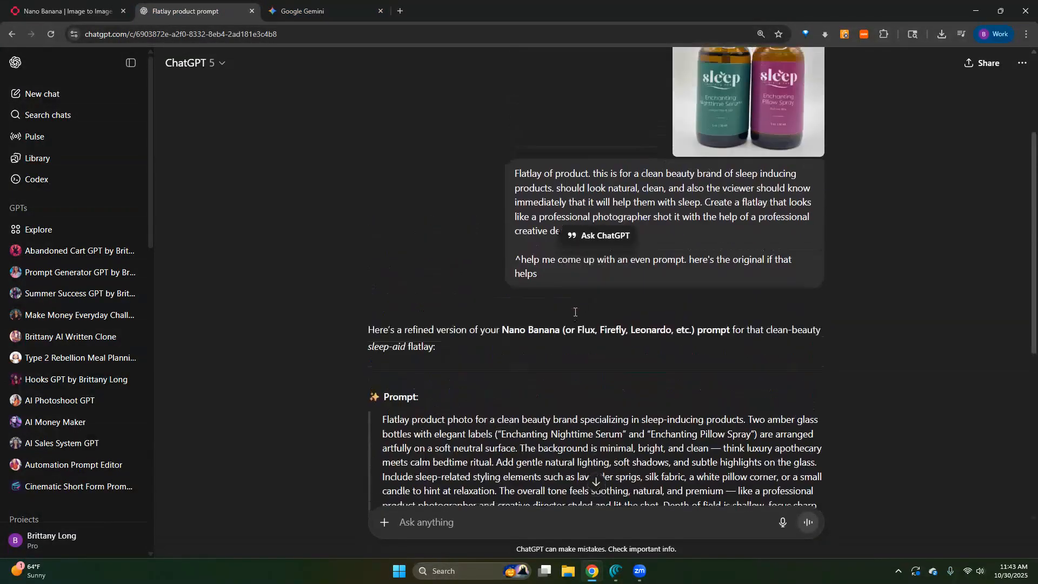
{"action": "scroll", "coordinate": [592, 285], "scroll_direction": "up", "scroll_amount": 1}
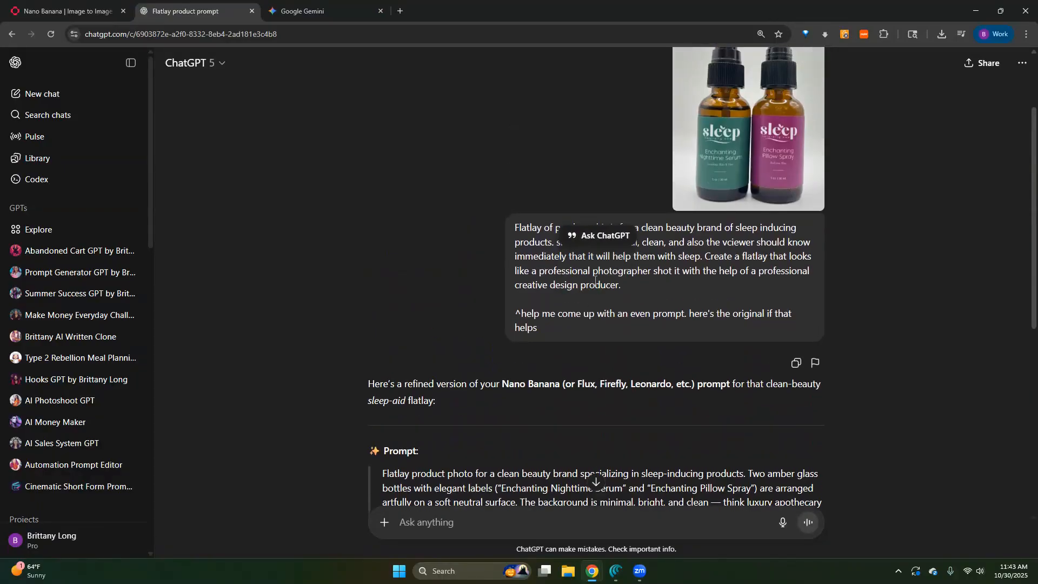
{"action": "left_click_drag", "start_coordinate": [623, 285], "coordinate": [506, 215]}
{"action": "key", "text": "ctrl+c"}
- Paste the original flatlay prompt into the Gemini chat, add "now do this" below it after a blank line, and send it
{"action": "left_click", "coordinate": [286, 9]}
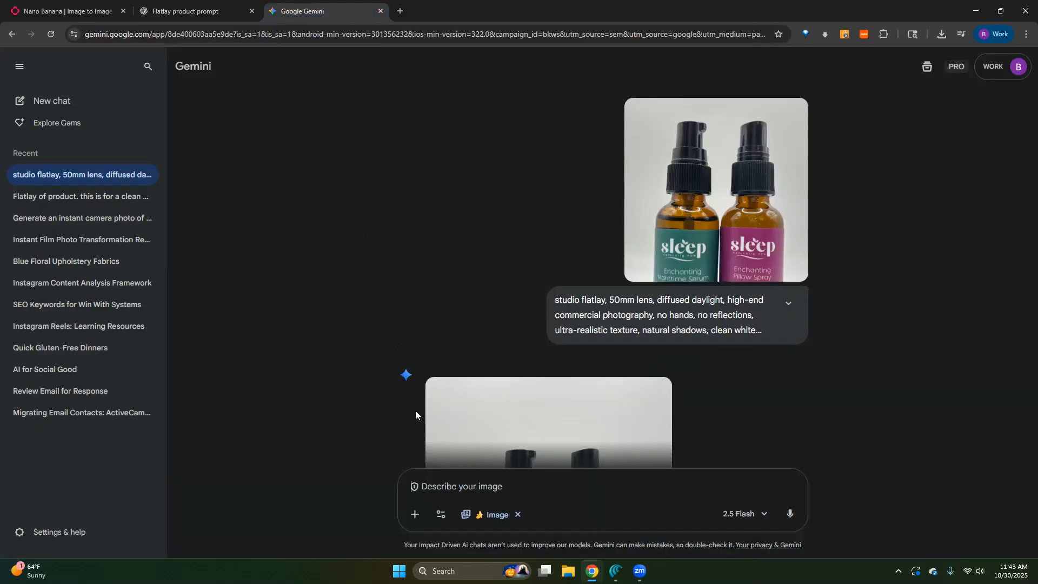
{"action": "key", "text": "ctrl+v"}
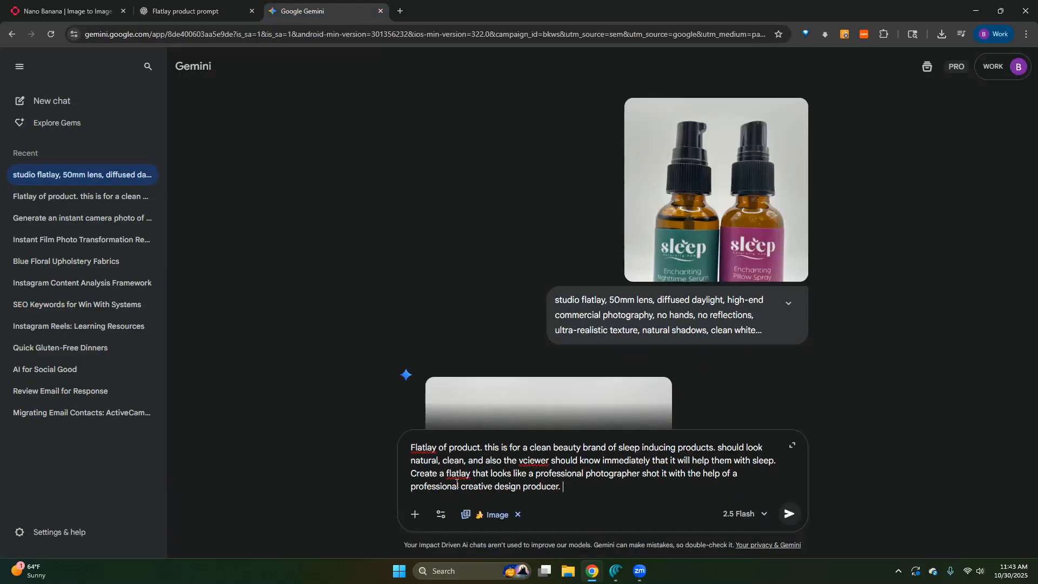
{"action": "key", "text": "shift+Return"}
{"action": "type", "text": "now do this^"}
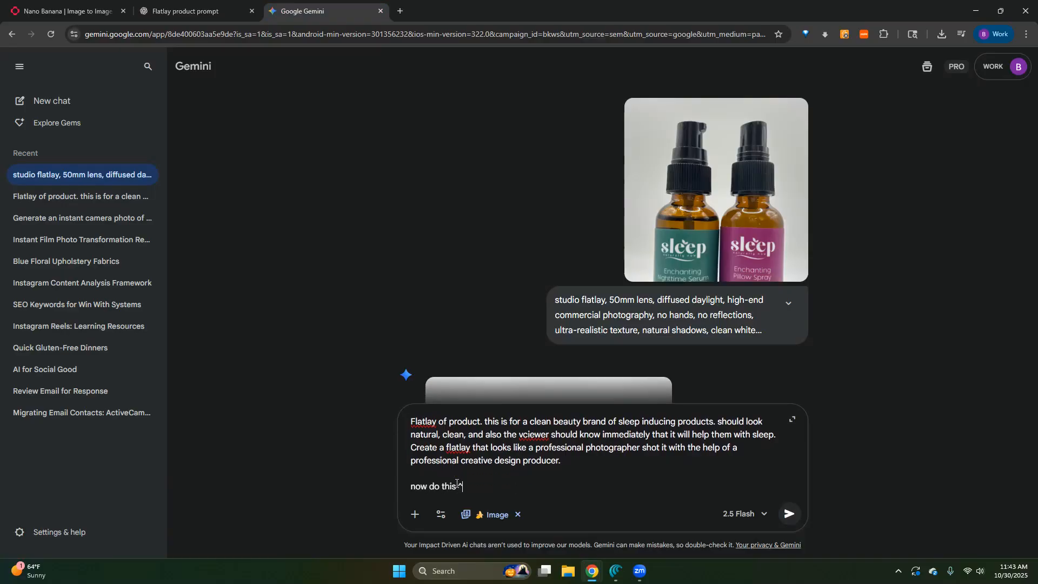
{"action": "key", "text": "Return"}
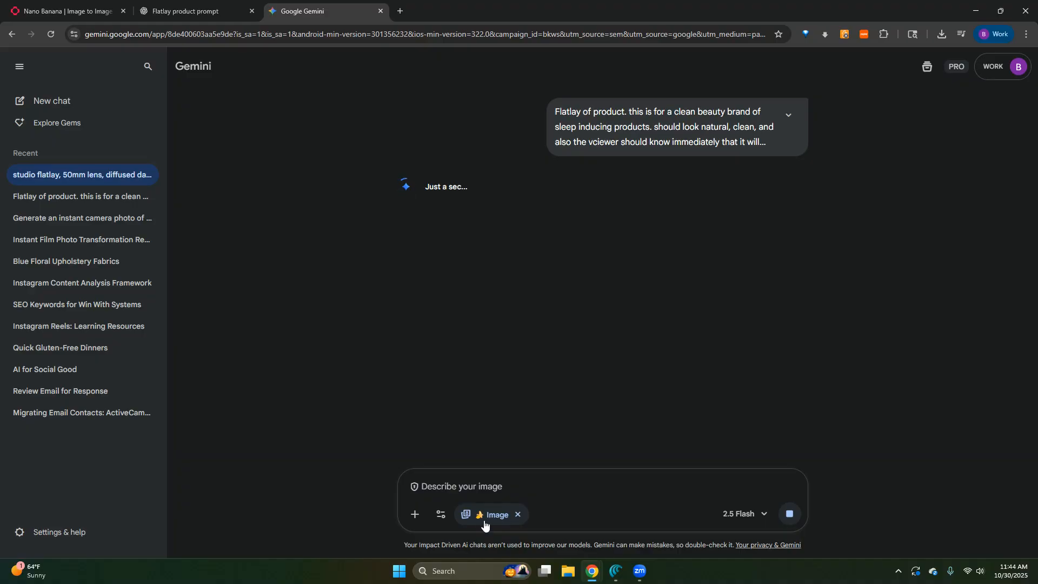
- Switch to the fal.ai playground and delete "clean white background, minimalist composition" from the end of the prompt
{"action": "left_click", "coordinate": [64, 11]}
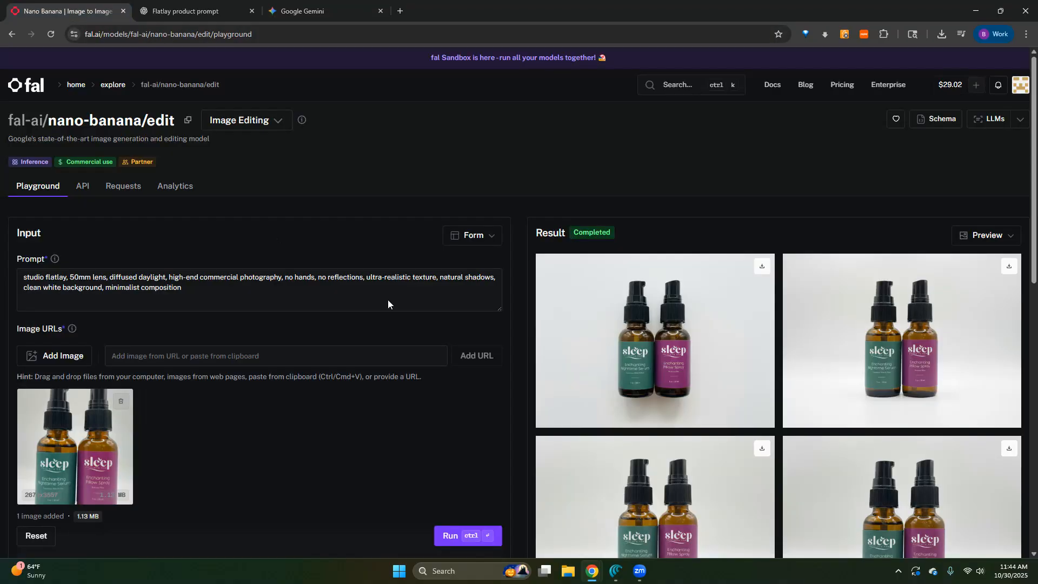
{"action": "triple_click", "coordinate": [191, 269]}
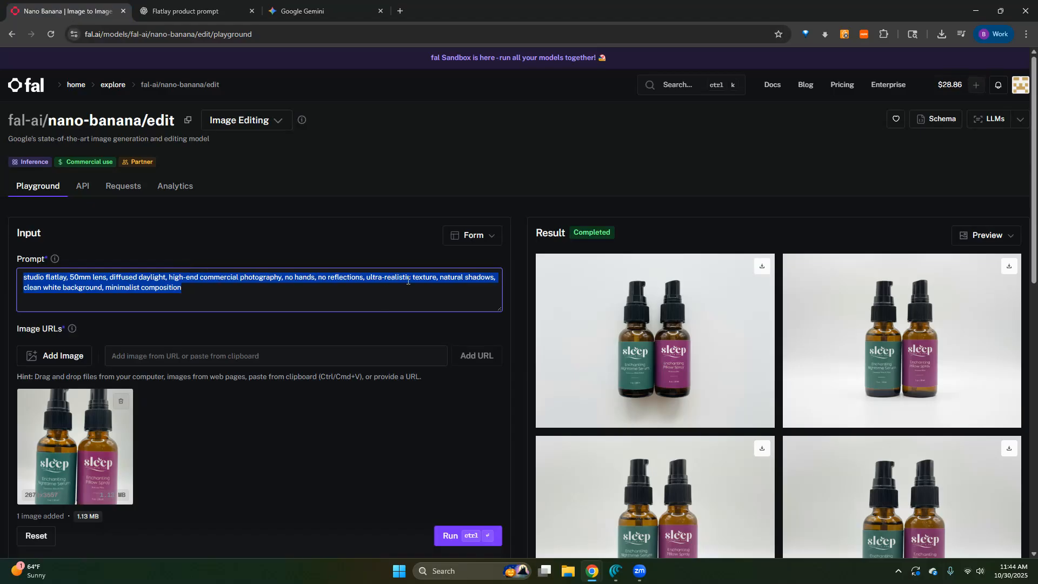
{"action": "left_click", "coordinate": [188, 287]}
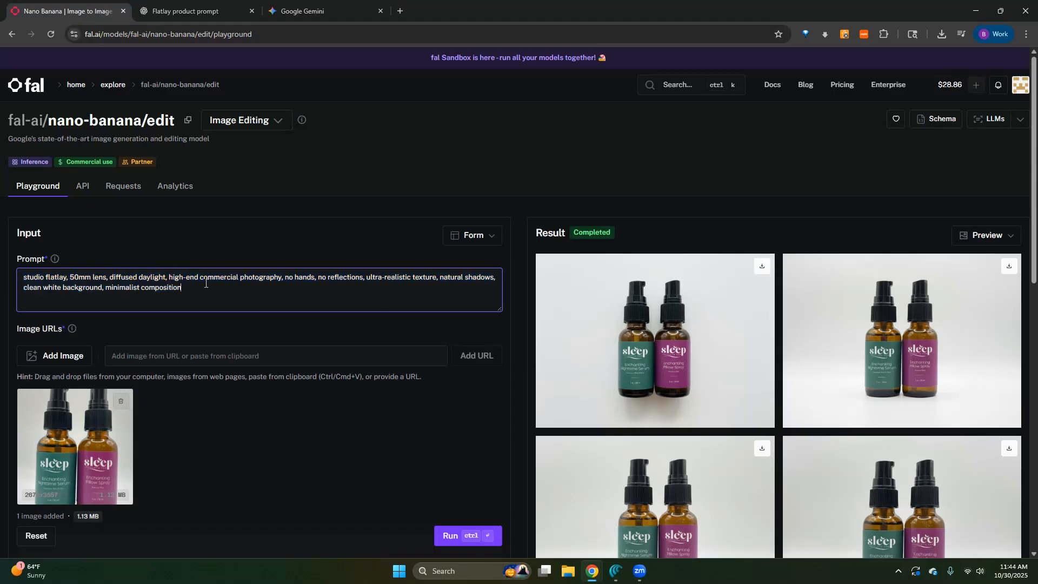
{"action": "key", "text": "BackSpace"}
{"action": "key", "text": "BackSpace"}
{"action": "key", "text": "BackSpace"}
{"action": "key", "text": "BackSpace"}
{"action": "key", "text": "BackSpace"}
{"action": "key", "text": "BackSpace"}
{"action": "key", "text": "BackSpace"}
{"action": "key", "text": "BackSpace"}
{"action": "key", "text": "BackSpace"}
{"action": "key", "text": "BackSpace"}
{"action": "key", "text": "BackSpace"}
{"action": "key", "text": "BackSpace"}
{"action": "key", "text": "BackSpace"}
{"action": "key", "text": "BackSpace"}
{"action": "key", "text": "BackSpace"}
{"action": "key", "text": "BackSpace"}
{"action": "key", "text": "BackSpace"}
{"action": "key", "text": "BackSpace"}
{"action": "key", "text": "BackSpace"}
{"action": "key", "text": "BackSpace"}
{"action": "key", "text": "BackSpace"}
{"action": "key", "text": "BackSpace"}
{"action": "key", "text": "BackSpace"}
{"action": "key", "text": "BackSpace"}
{"action": "key", "text": "BackSpace"}
{"action": "key", "text": "BackSpace"}
{"action": "key", "text": "BackSpace"}
{"action": "key", "text": "BackSpace"}
{"action": "key", "text": "BackSpace"}
{"action": "key", "text": "BackSpace"}
{"action": "key", "text": "BackSpace"}
{"action": "key", "text": "BackSpace"}
{"action": "key", "text": "BackSpace"}
{"action": "key", "text": "BackSpace"}
{"action": "key", "text": "BackSpace"}
{"action": "key", "text": "BackSpace"}
{"action": "key", "text": "BackSpace"}
{"action": "key", "text": "BackSpace"}
{"action": "key", "text": "BackSpace"}
{"action": "key", "text": "BackSpace"}
{"action": "key", "text": "BackSpace"}
{"action": "key", "text": "BackSpace"}
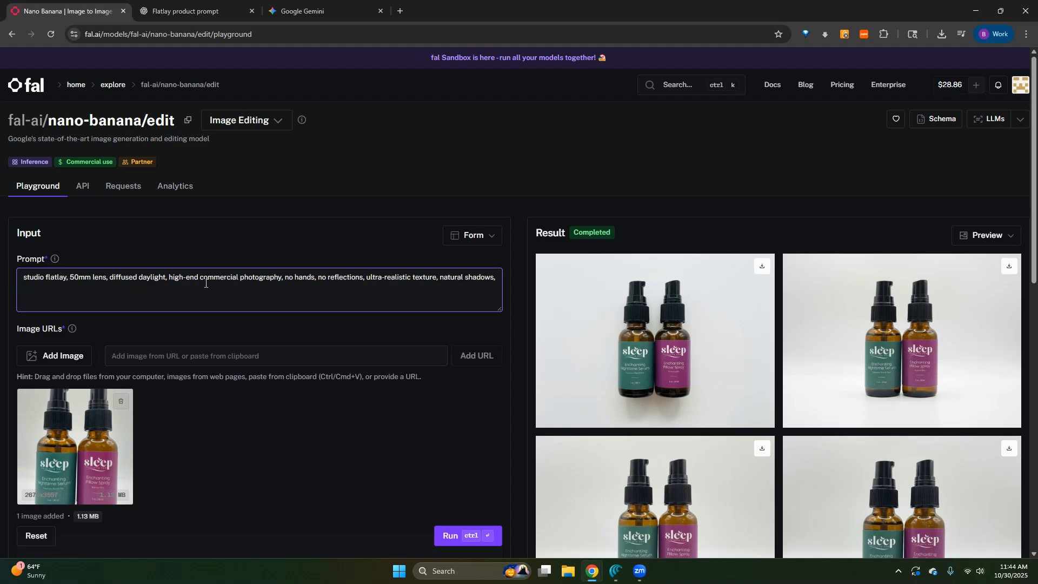
- Append the copied flatlay prompt to the fal.ai prompt and delete "studio flatlay," from its beginning
{"action": "type", "text": "Flatlay of product. this is for a clean beauty brand of sleep inducing products. should look natural, clean, and also the vciewer should know immediately that it will help them with sleep. Create a flatlay that looks like a professional photographer shot it with the help of a professional creative design producer"}
{"action": "key", "text": "BackSpace"}
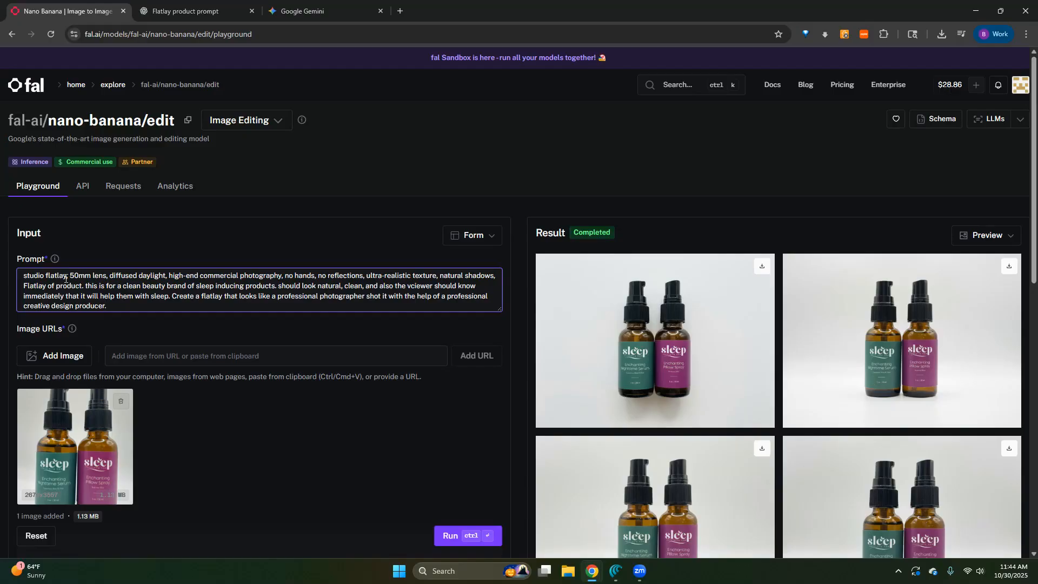
{"action": "type", "text": "."}
{"action": "left_click_drag", "start_coordinate": [69, 280], "coordinate": [7, 277]}
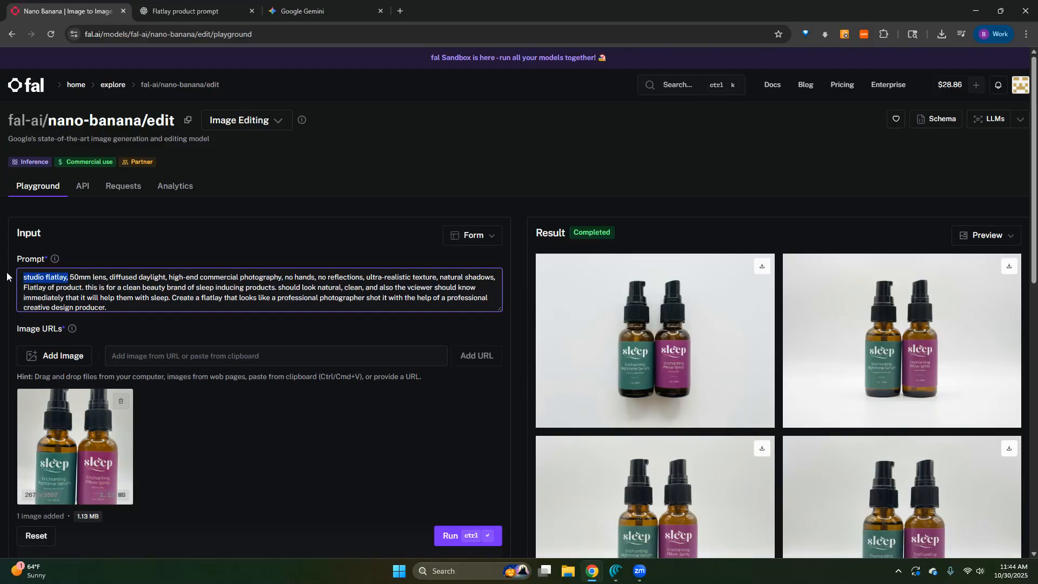
{"action": "key", "text": "BackSpace"}
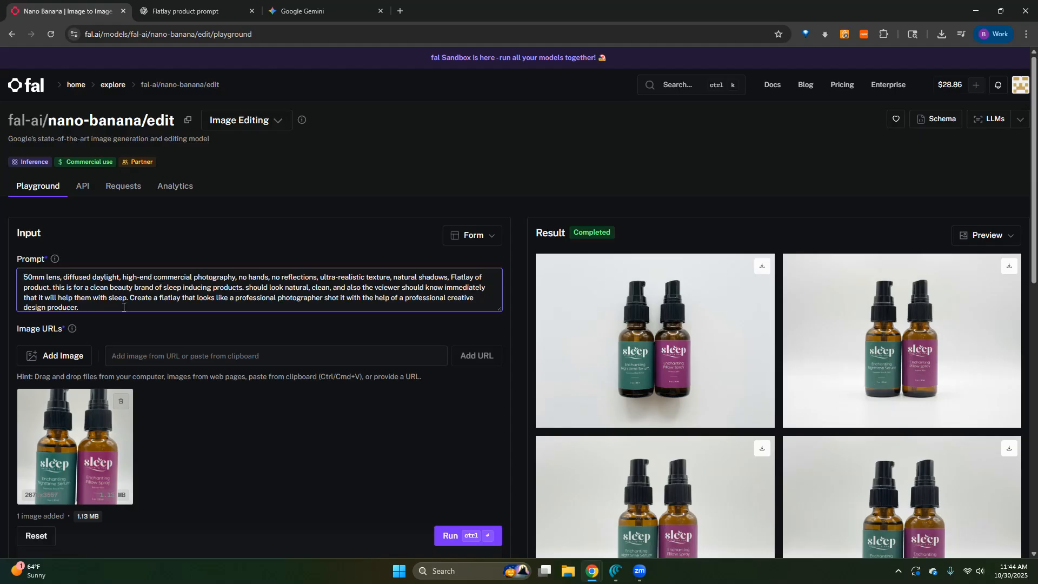
- Add "natural sunlight coming in" to the end of the fal.ai prompt and run the generation
{"action": "type", "text": "natural sun"}
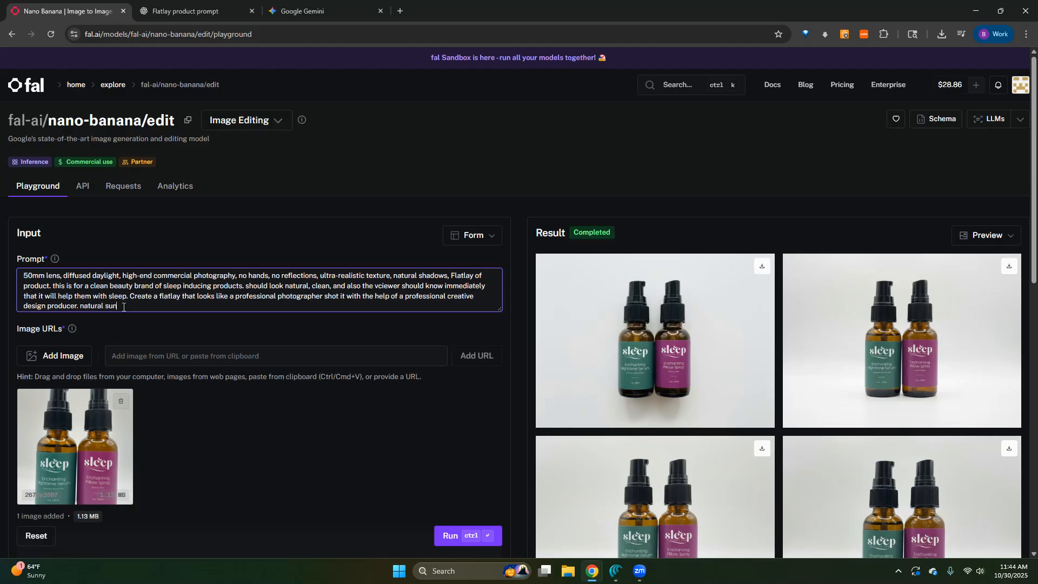
{"action": "type", "text": "slight coming in"}
{"action": "left_click", "coordinate": [453, 535]}
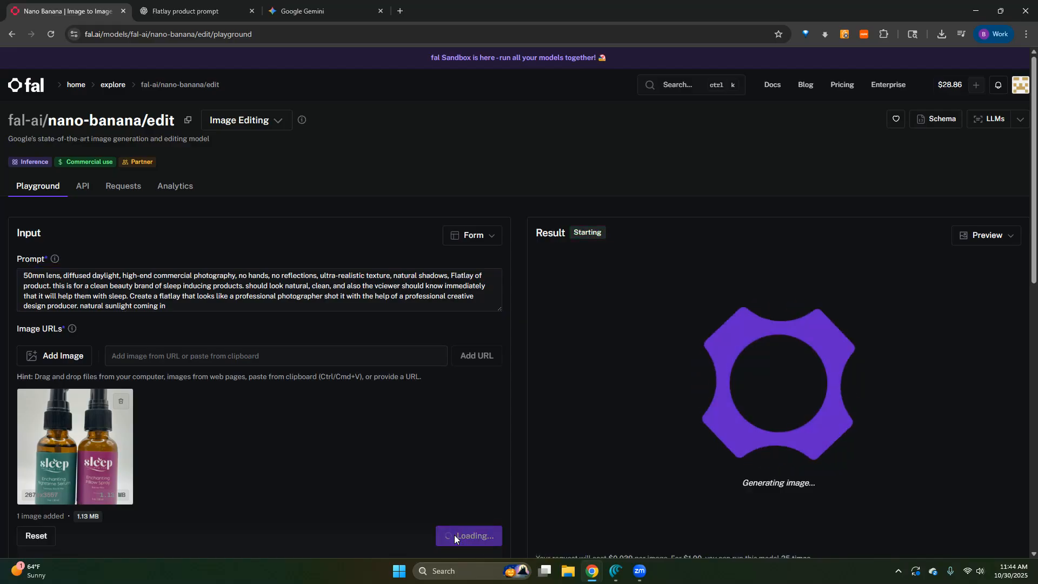
- Switch to Gemini and examine the new flatlay image of the sleep bottles
{"action": "left_click", "coordinate": [316, 11]}
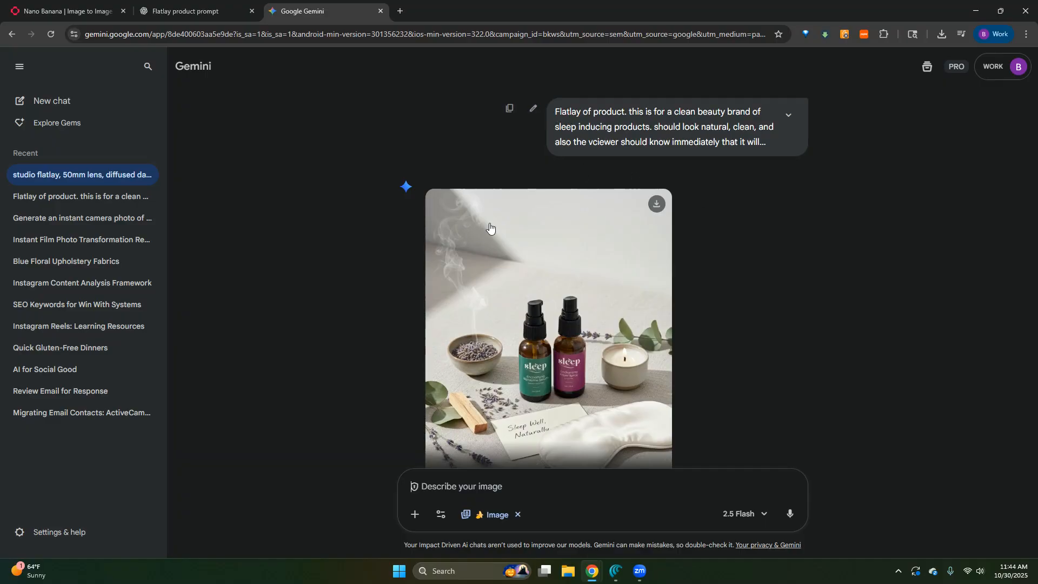
{"action": "scroll", "coordinate": [521, 210], "scroll_direction": "down", "scroll_amount": 1}
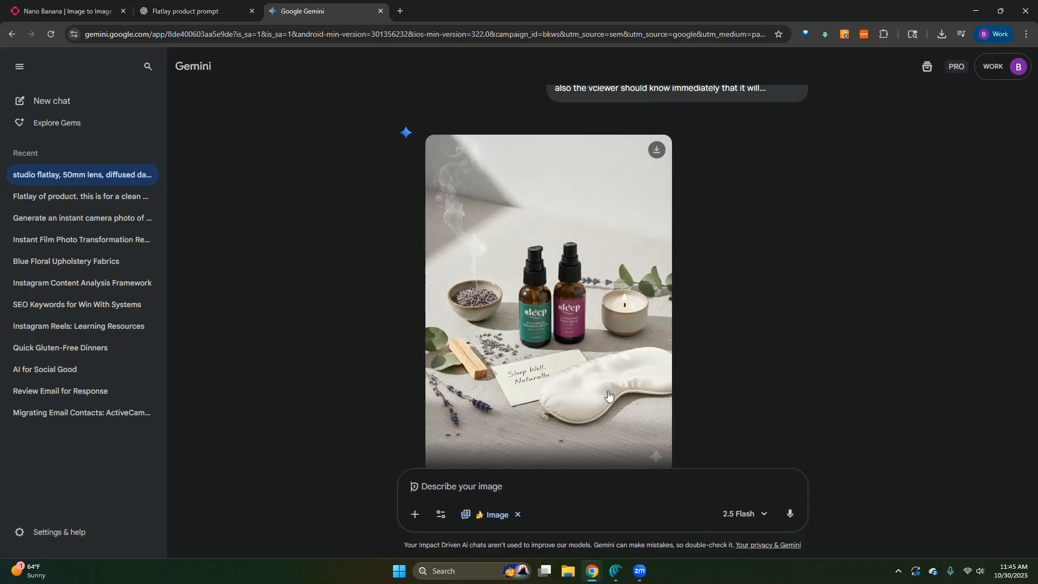
{"action": "scroll", "coordinate": [535, 416], "scroll_direction": "down", "scroll_amount": 1}
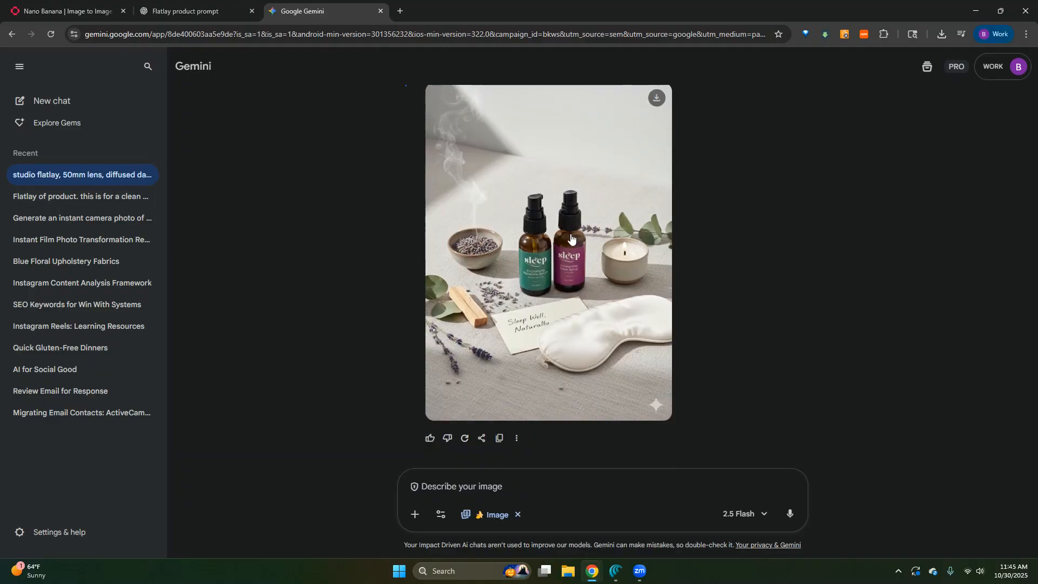
- Switch to the fal.ai playground and examine the four generated sleep-bottle flatlays at full size
{"action": "left_click", "coordinate": [65, 11]}
{"action": "scroll", "coordinate": [356, 341], "scroll_direction": "down", "scroll_amount": 2}
{"action": "left_click", "coordinate": [704, 229]}
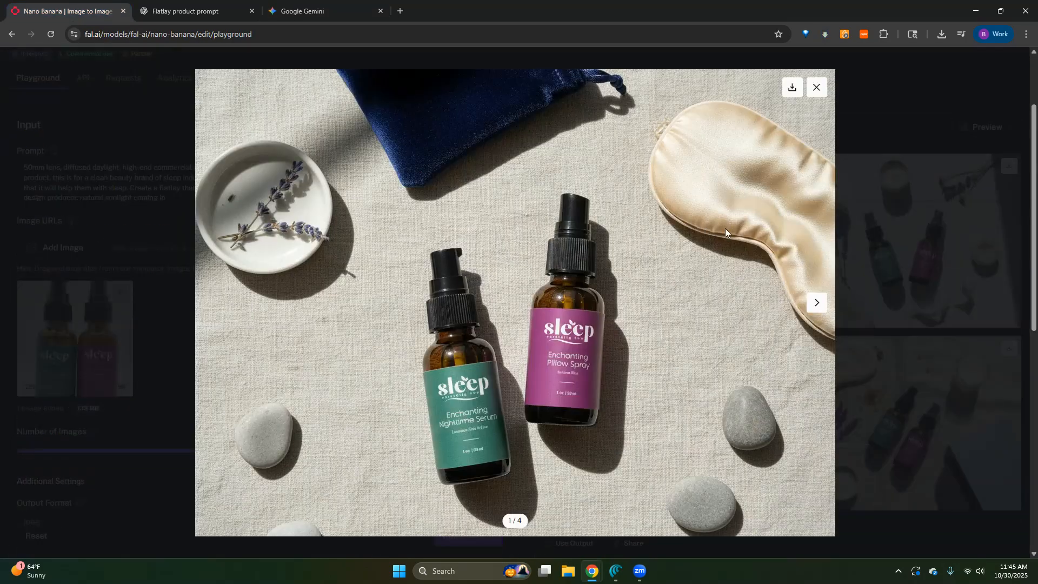
{"action": "left_click", "coordinate": [817, 303]}
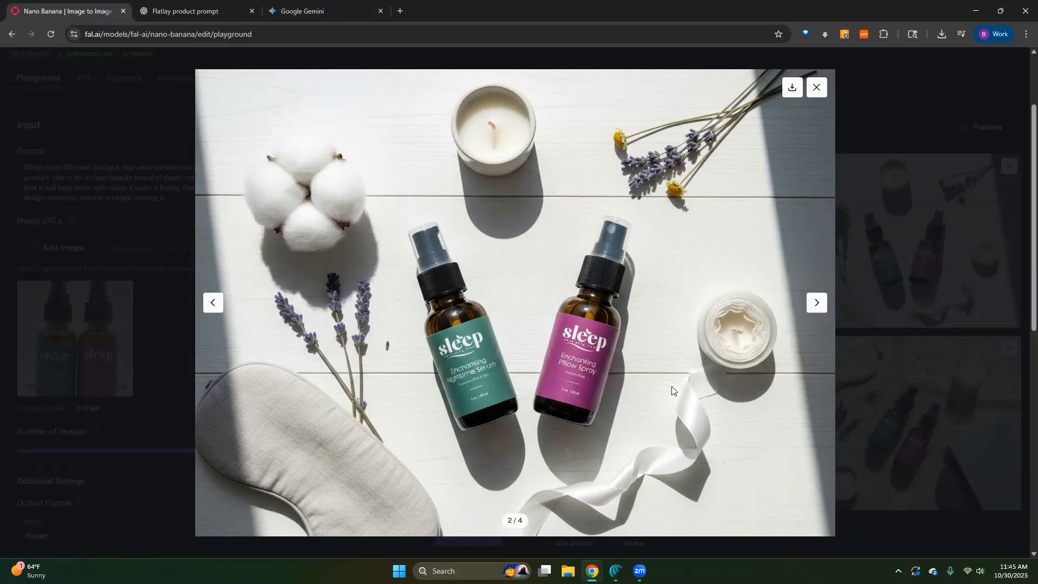
{"action": "left_click", "coordinate": [816, 304]}
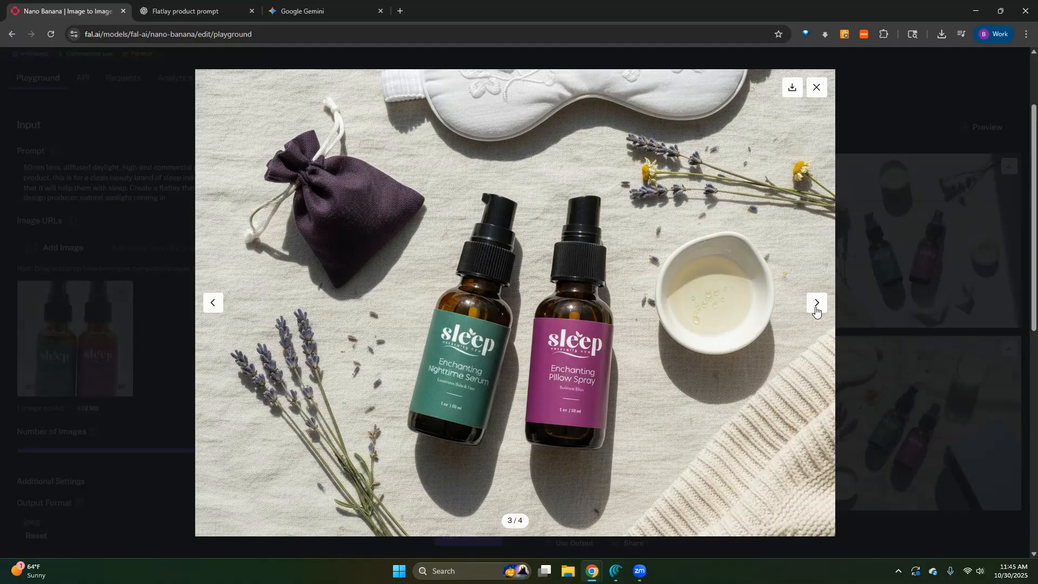
{"action": "left_click", "coordinate": [816, 304]}
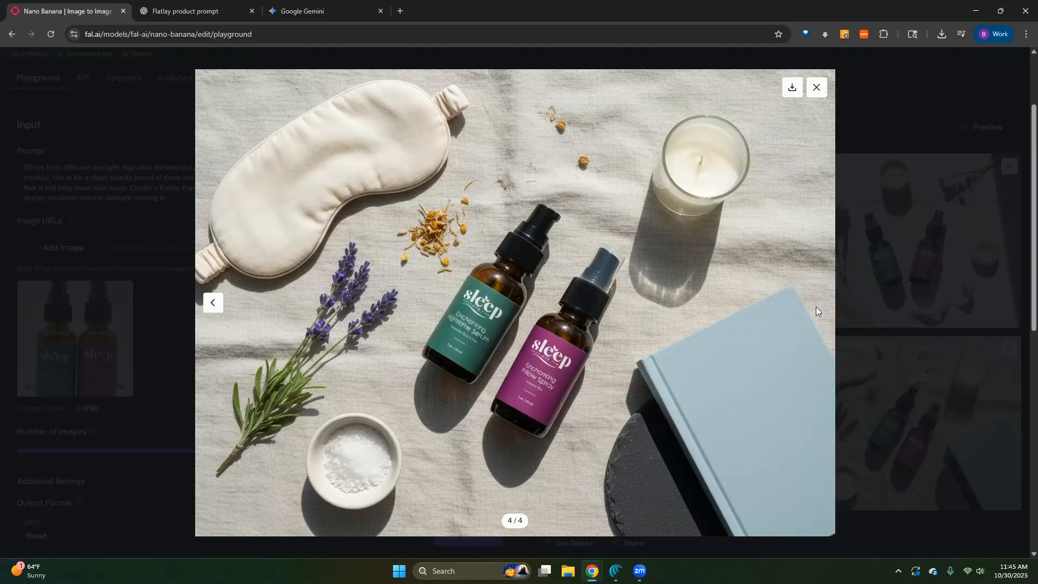
{"action": "left_click", "coordinate": [878, 98]}
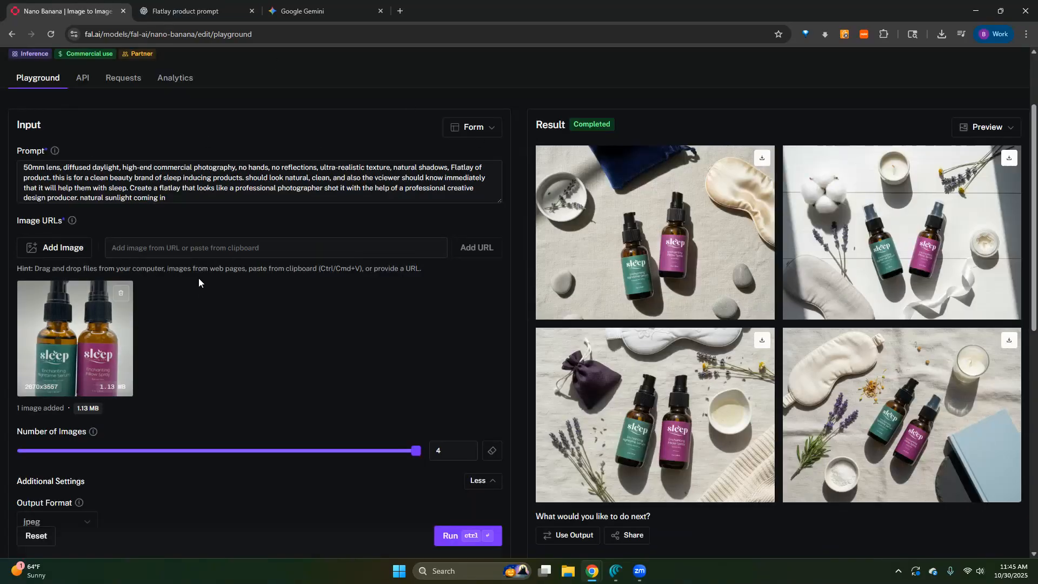
- Switch to ChatGPT, copy the refined flatlay prompt and paste it into a new chat
{"action": "key", "text": "ctrl+shift+Tab"}
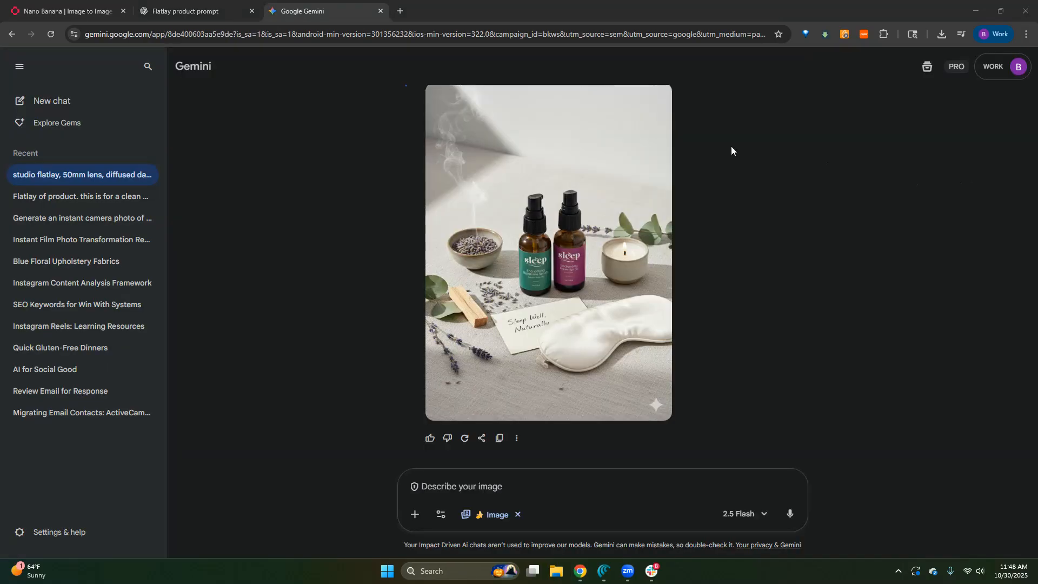
{"action": "left_click", "coordinate": [182, 12]}
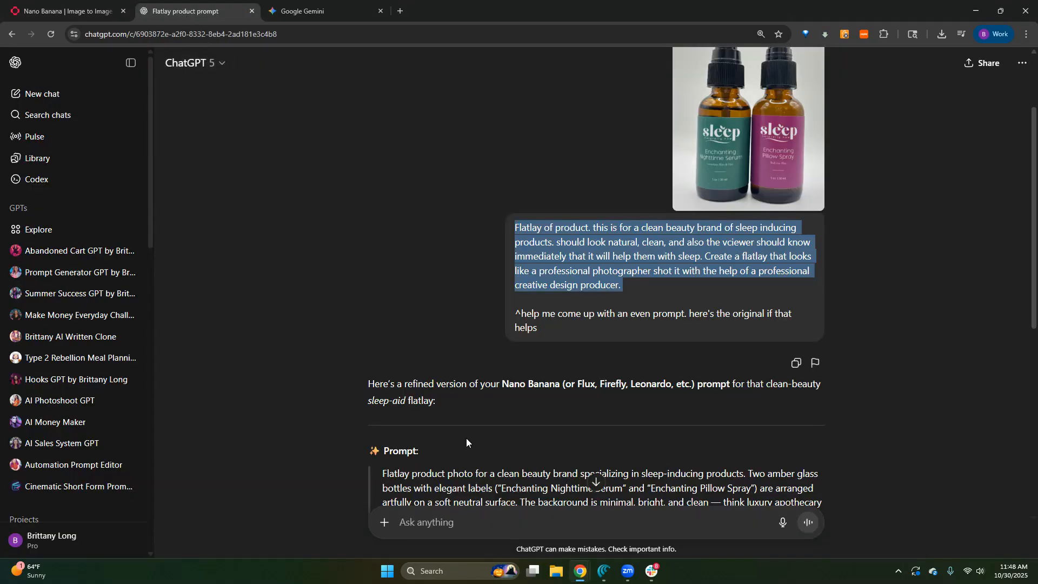
{"action": "scroll", "coordinate": [466, 438], "scroll_direction": "down", "scroll_amount": 2}
{"action": "left_click_drag", "start_coordinate": [382, 366], "coordinate": [572, 466]}
{"action": "key", "text": "ctrl+c"}
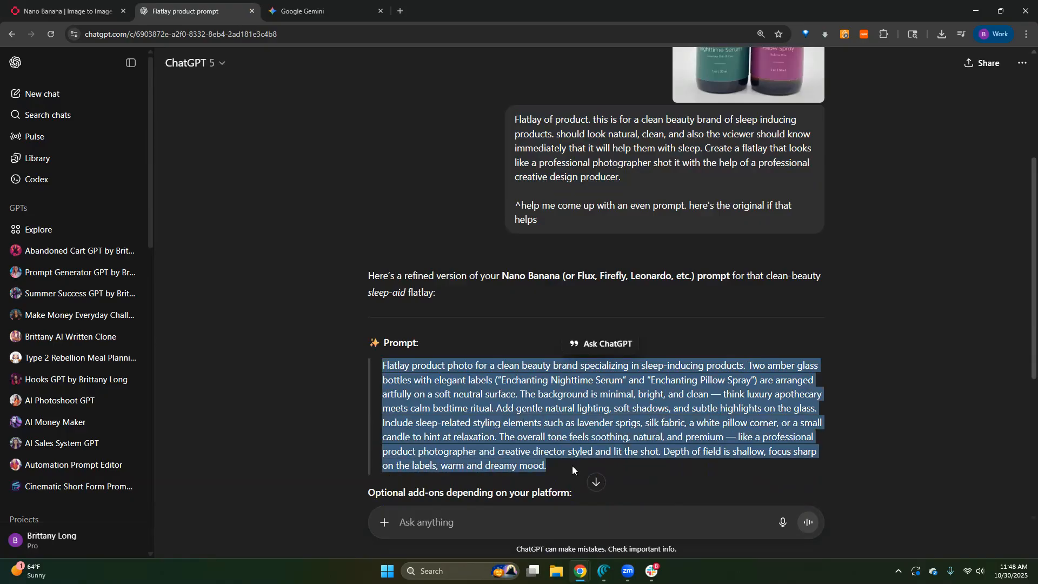
{"action": "scroll", "coordinate": [563, 444], "scroll_direction": "down", "scroll_amount": 5}
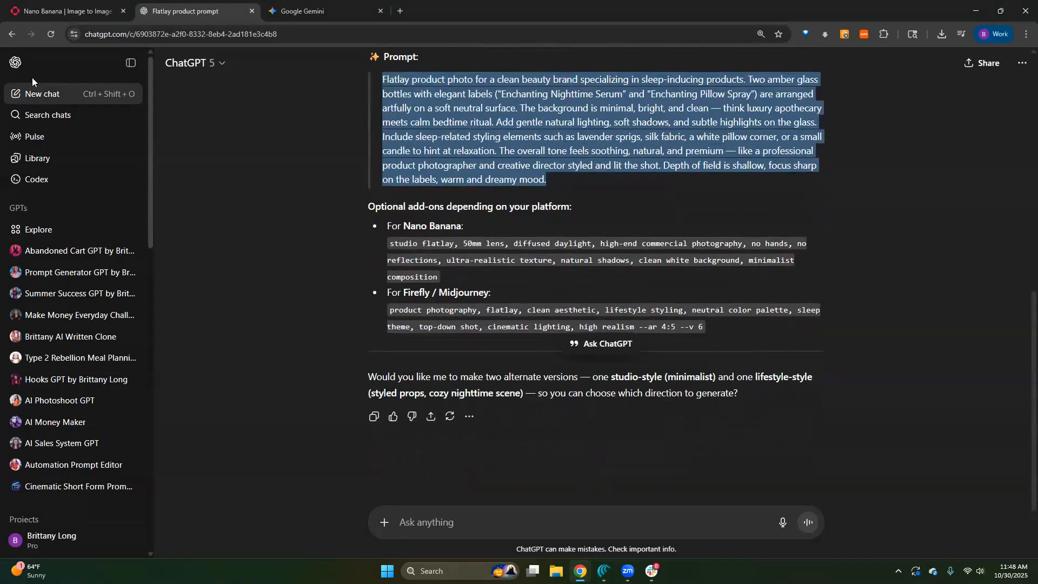
{"action": "left_click", "coordinate": [63, 91]}
{"action": "key", "text": "ctrl+v"}
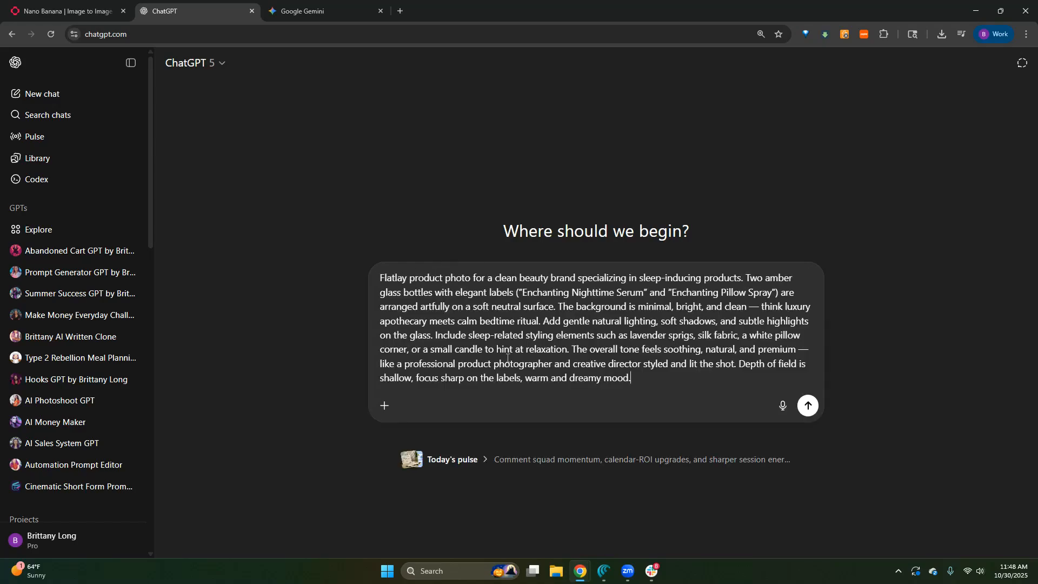
- Insert "email marketing/storytelling book." after "Flatlay product photo for a" in the pasted prompt
{"action": "left_click", "coordinate": [492, 281]}
{"action": "type", "text": "email marketing/storytel"}
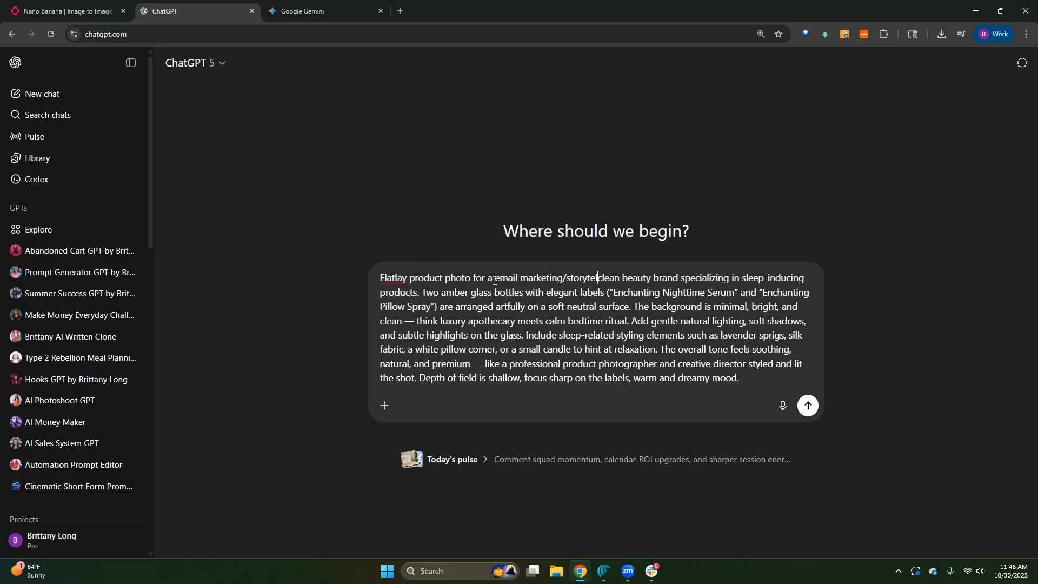
{"action": "type", "text": "ling book. "}
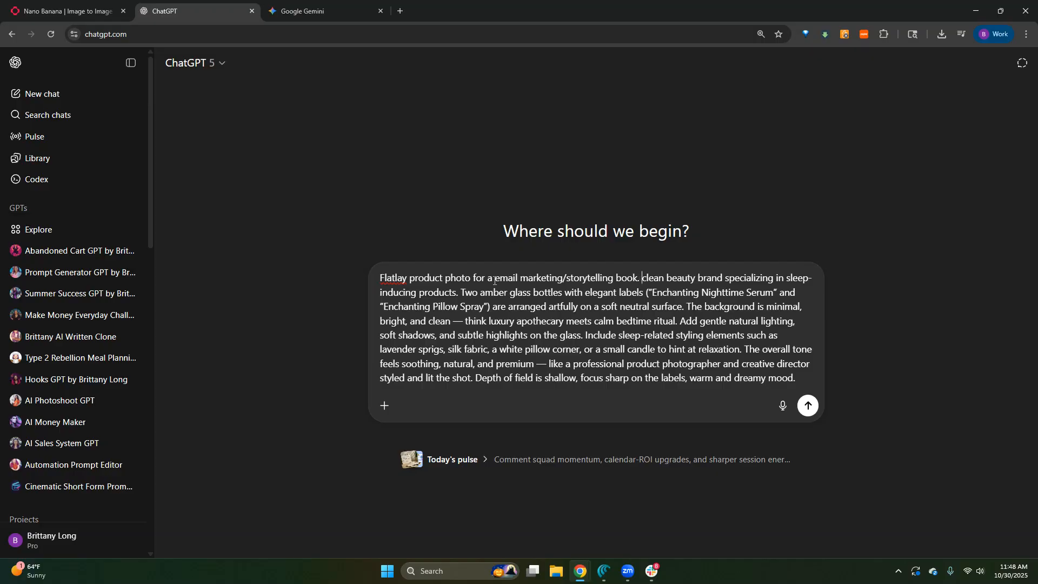
{"action": "type", "text": "the brand is"}
- Add "the brand reflects creativity, caring, making money, free lifestyle, etc." and delete the clean beauty brand and amber bottle text that follows
{"action": "key", "text": "BackSpace"}
{"action": "key", "text": "BackSpace"}
{"action": "key", "text": "BackSpace"}
{"action": "type", "text": "reflects creatvity, cal"}
{"action": "key", "text": "BackSpace"}
{"action": "key", "text": "BackSpace"}
{"action": "key", "text": "BackSpace"}
{"action": "key", "text": "BackSpace"}
{"action": "key", "text": "BackSpace"}
{"action": "key", "text": "BackSpace"}
{"action": "key", "text": "BackSpace"}
{"action": "key", "text": "BackSpace"}
{"action": "key", "text": "BackSpace"}
{"action": "type", "text": "ivity, car"}
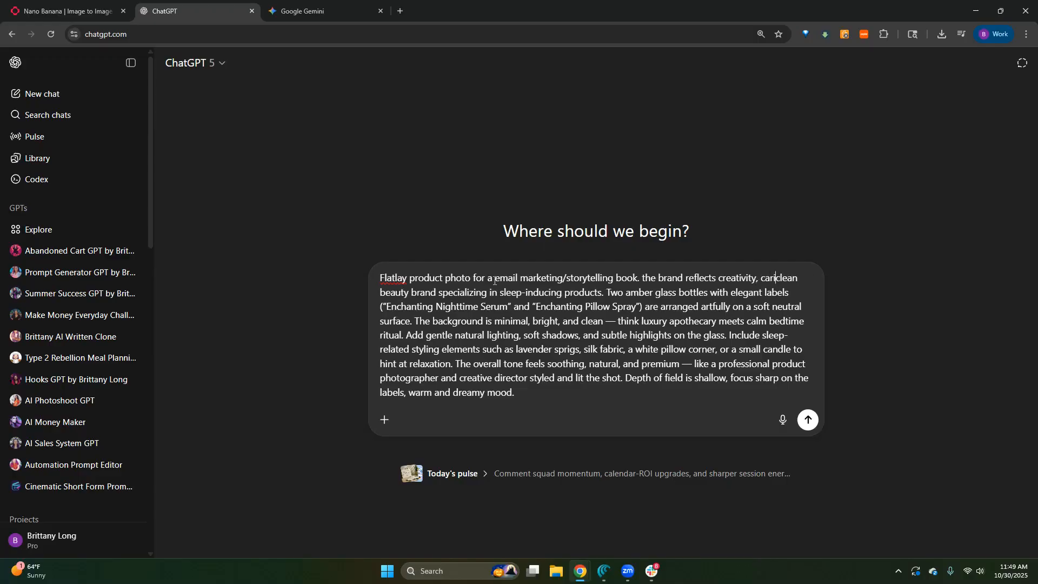
{"action": "type", "text": "ing, "}
{"action": "type", "text": "making mone"}
{"action": "type", "text": "y, free lifestyle, et"}
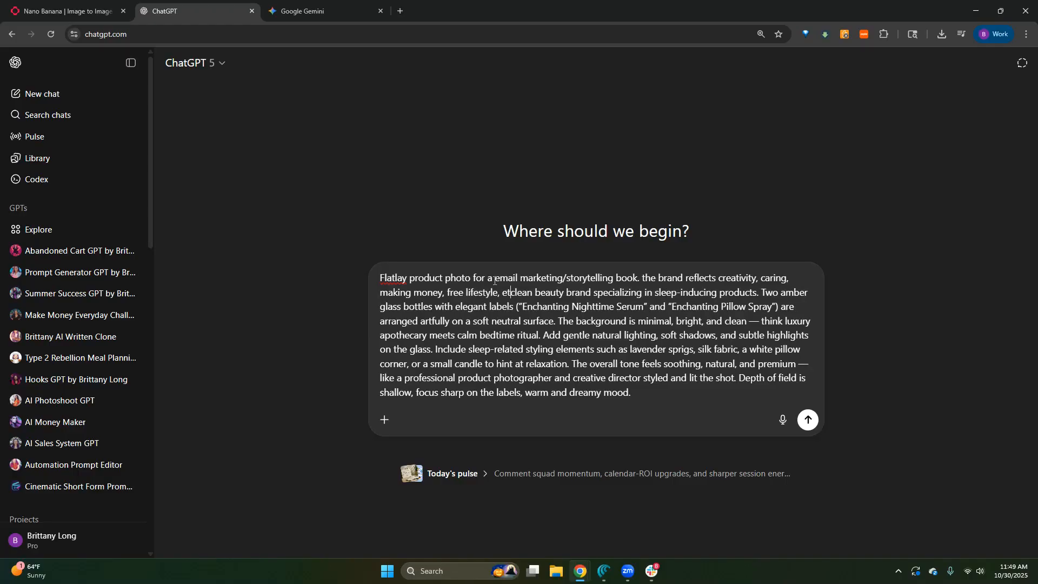
{"action": "type", "text": "c."}
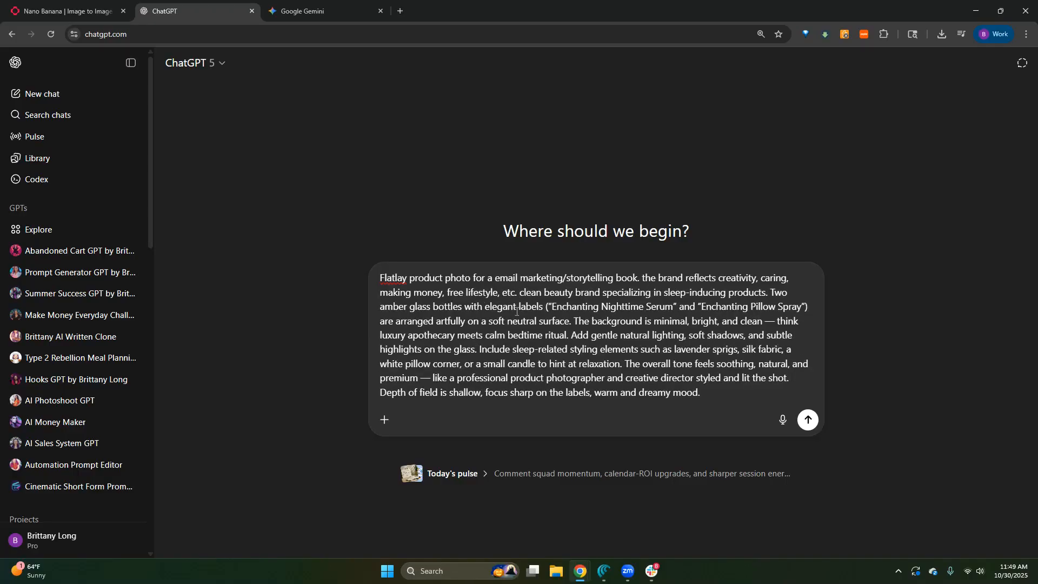
{"action": "left_click", "coordinate": [575, 323], "text": "shift"}
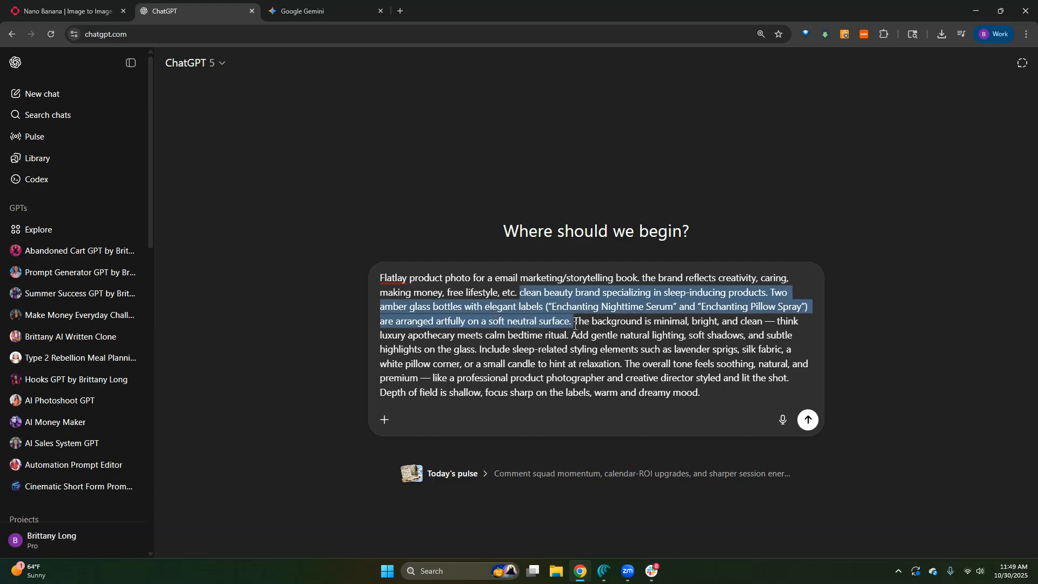
{"action": "key", "text": "BackSpace"}
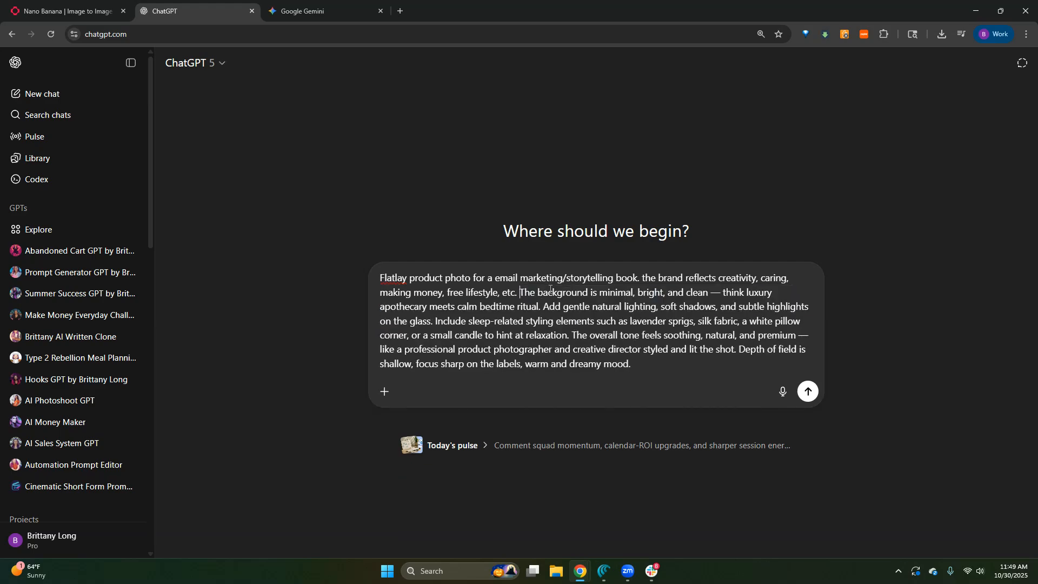
- Replace the background description with "looks creative, think bright, bold, fun, evokes a feeling of creativity."
{"action": "double_click", "coordinate": [593, 292]}
{"action": "type", "text": "looks"}
{"action": "type", "text": " creativs"}
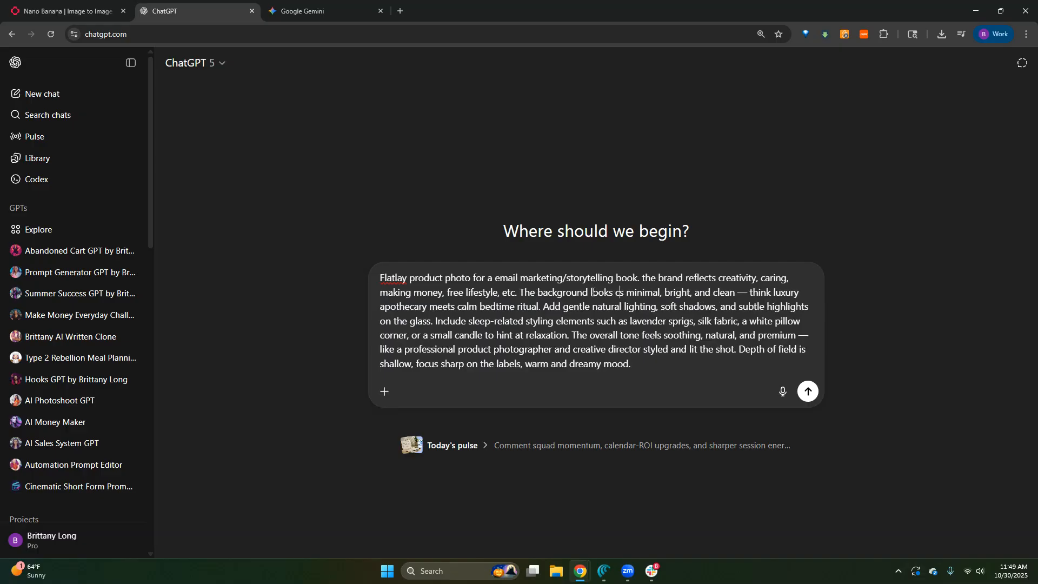
{"action": "key", "text": "BackSpace"}
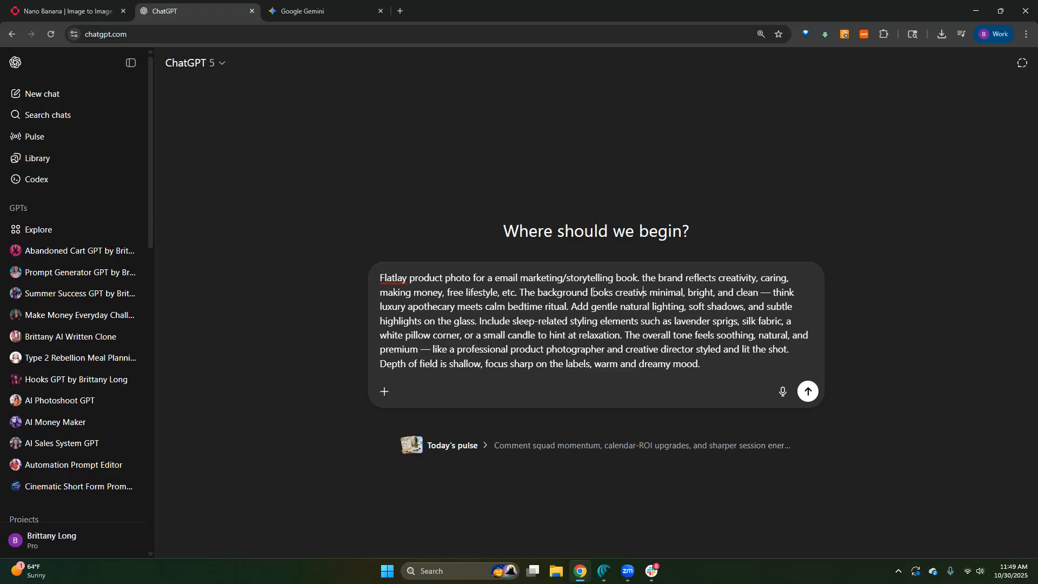
{"action": "type", "text": "e, think bright, b"}
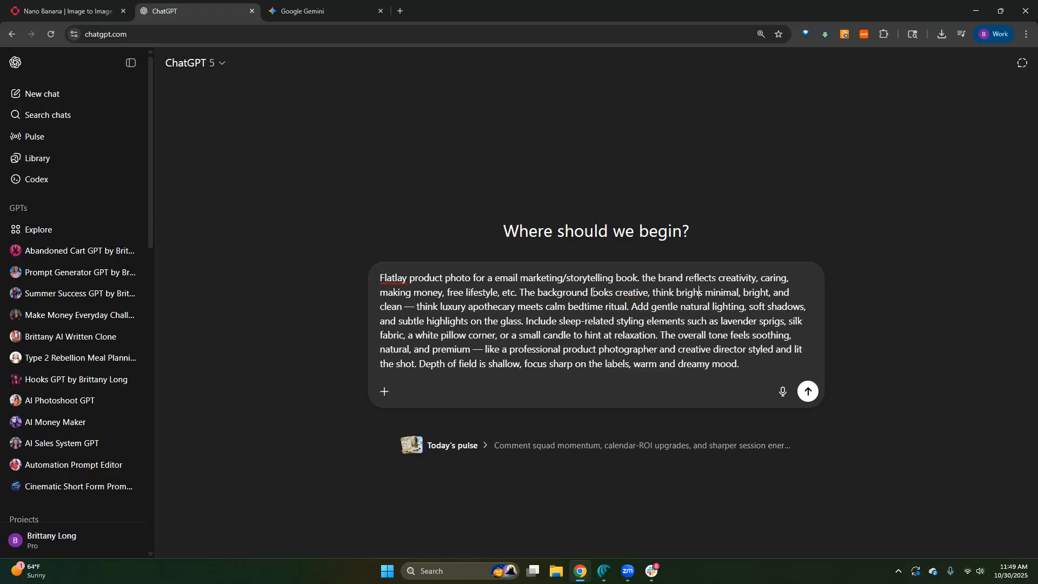
{"action": "type", "text": "old, fun, "}
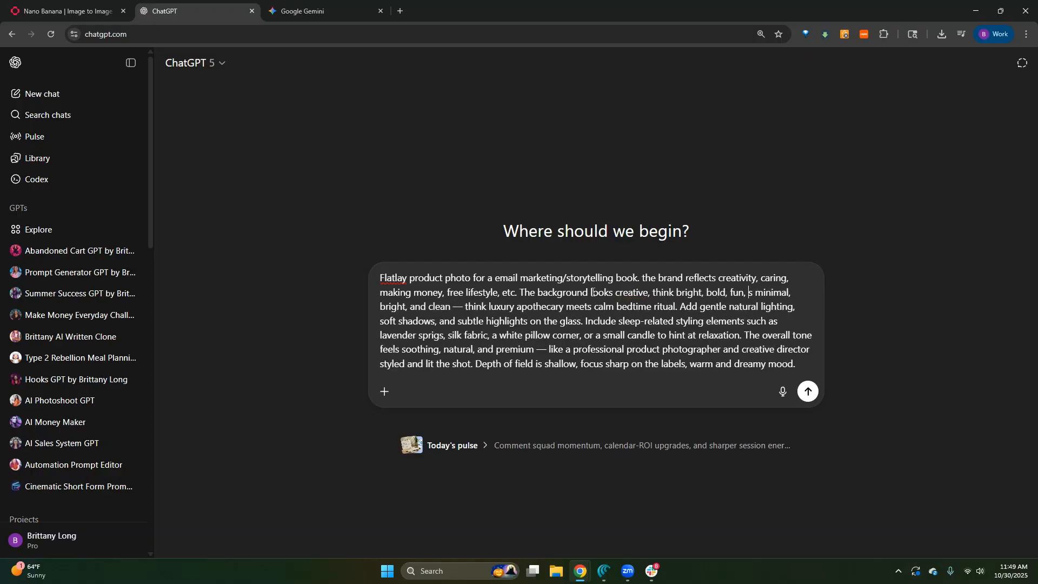
{"action": "type", "text": "evokes a feeling "}
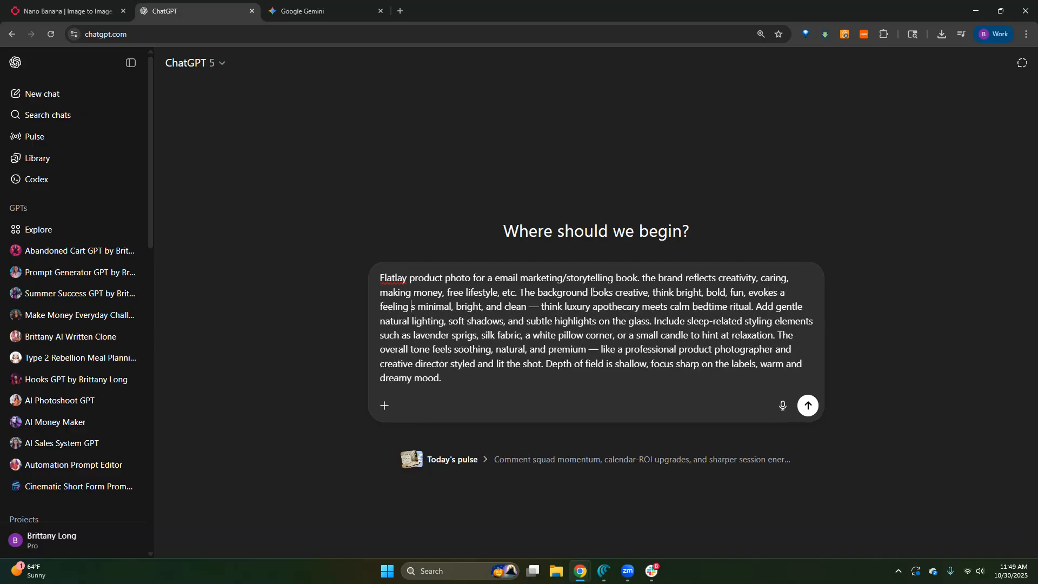
{"action": "type", "text": "of cr"}
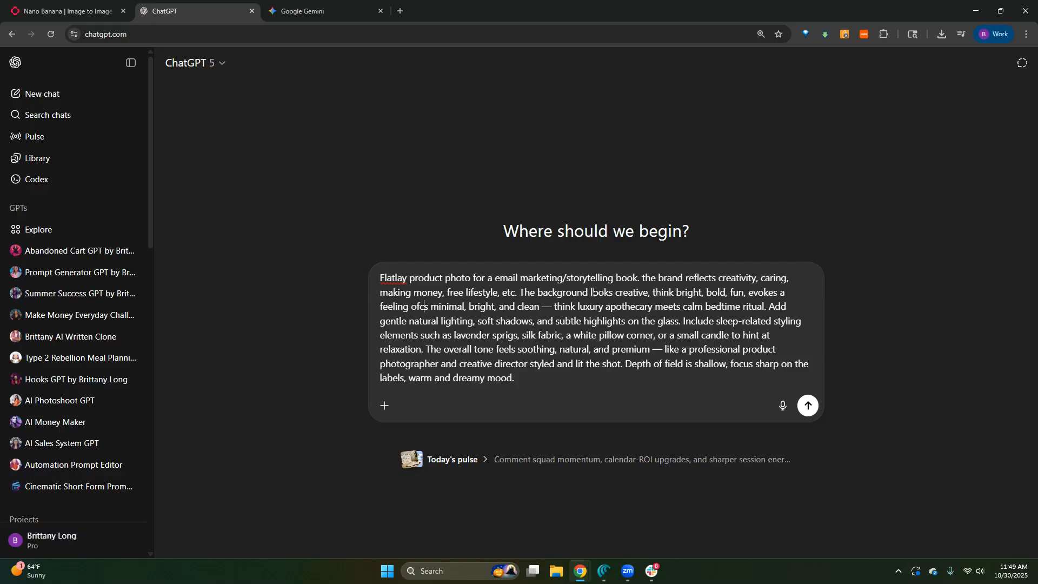
{"action": "type", "text": "eativity."}
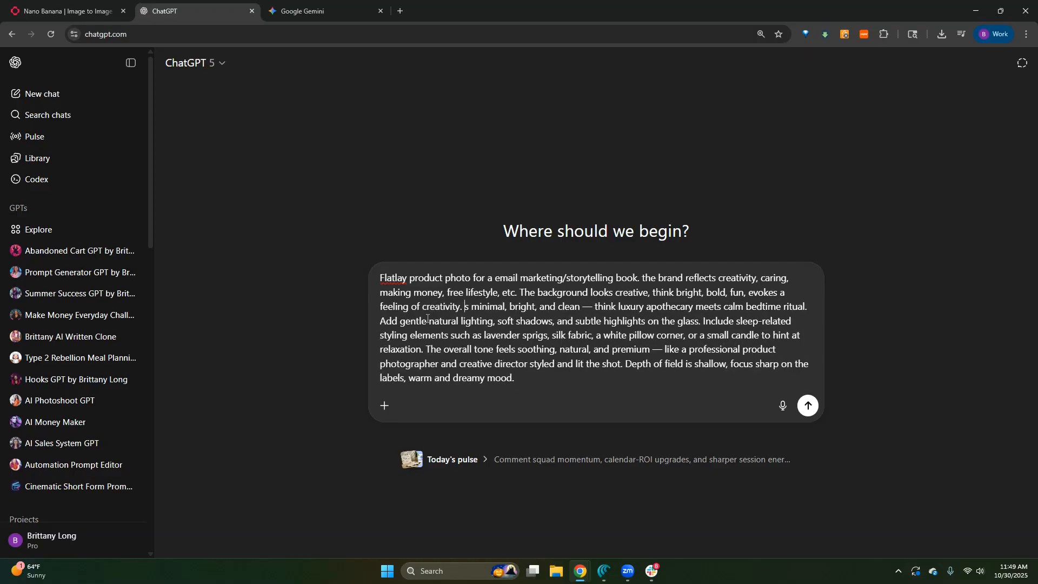
{"action": "left_click", "coordinate": [810, 306], "text": "shift"}
{"action": "key", "text": "BackSpace"}
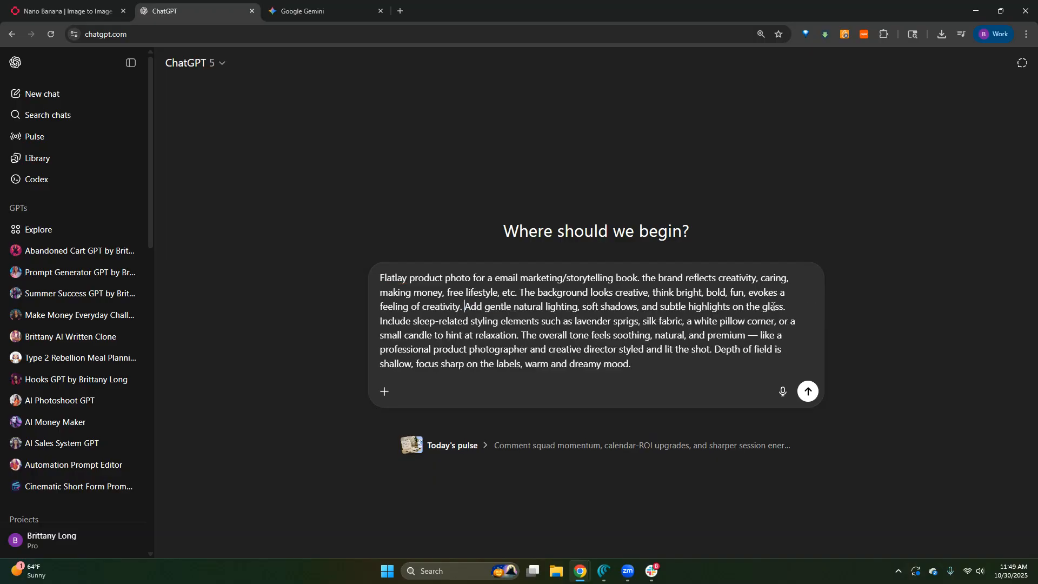
- Replace the subtle glass highlights phrase after "soft shadows" with ". it should look like the book is there naturally."
{"action": "left_click_drag", "start_coordinate": [786, 307], "coordinate": [656, 308]}
{"action": "key", "text": "BackSpace"}
{"action": "key", "text": "BackSpace"}
{"action": "key", "text": "BackSpace"}
{"action": "type", "text": ". it "}
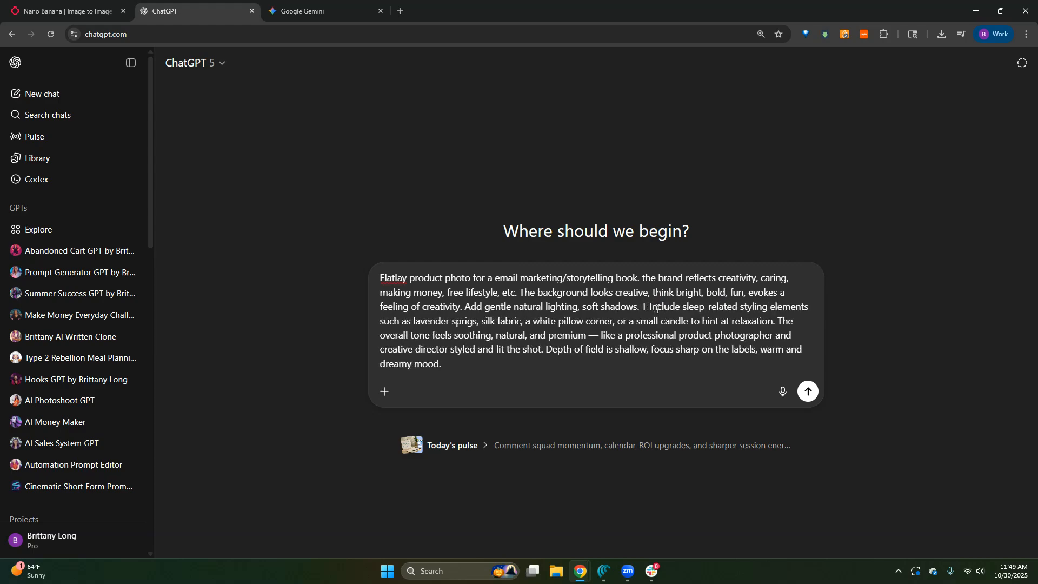
{"action": "type", "text": "should look like the b"}
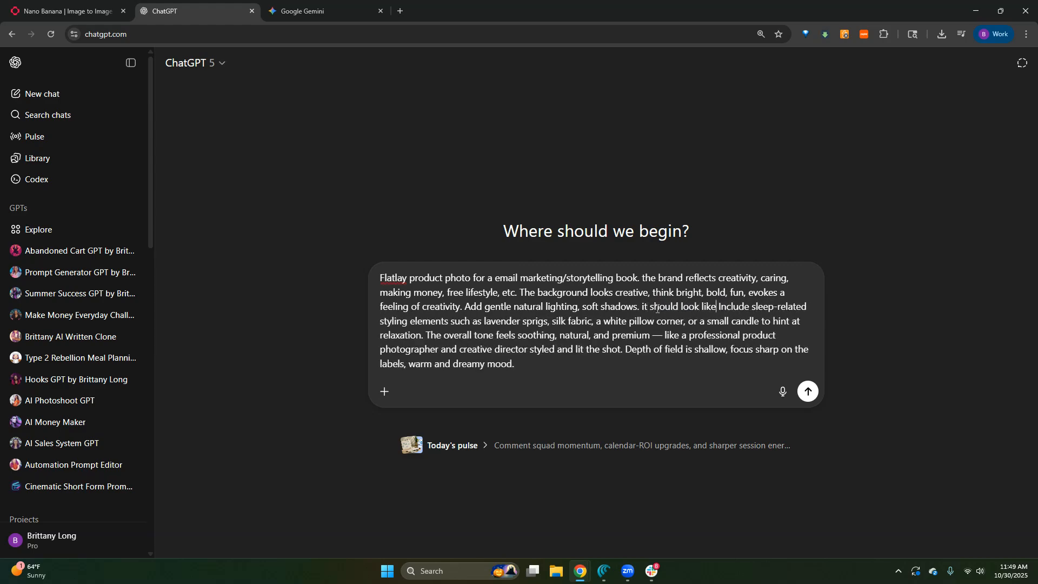
{"action": "type", "text": "ook is there naturally"}
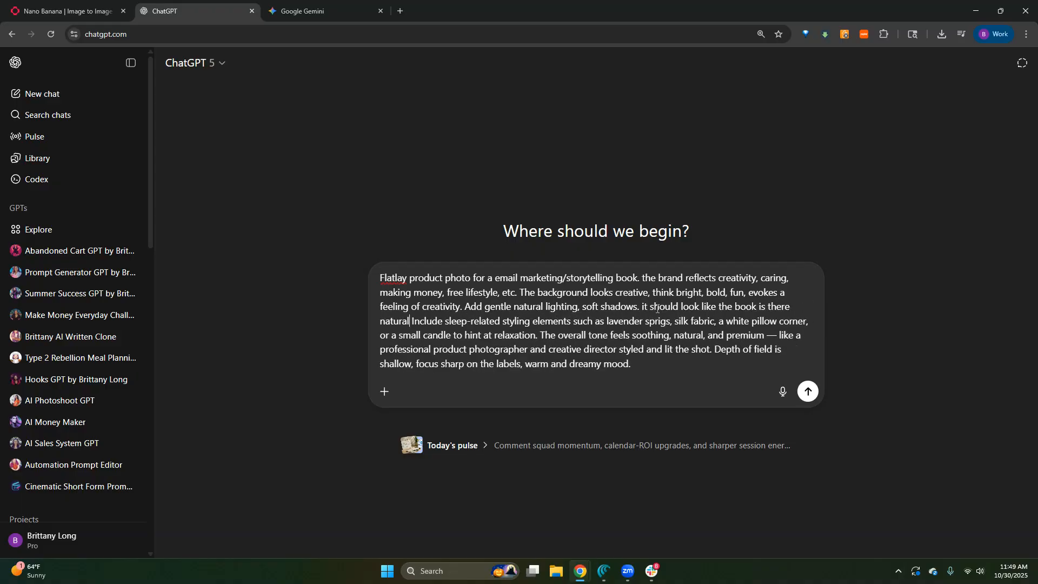
{"action": "key", "text": "BackSpace"}
{"action": "type", "text": "."}
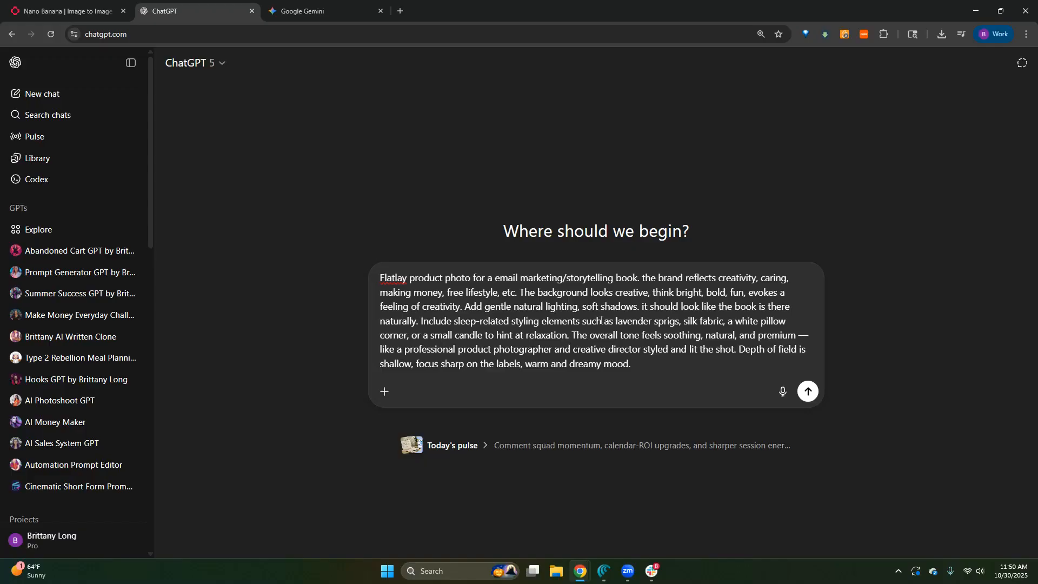
- Change "sleep-related" to "creative-related" and delete the lavender, silk, pillow and candle examples after "styling elements", ending the sentence there
{"action": "left_click_drag", "start_coordinate": [455, 322], "coordinate": [479, 325]}
{"action": "type", "text": "c"}
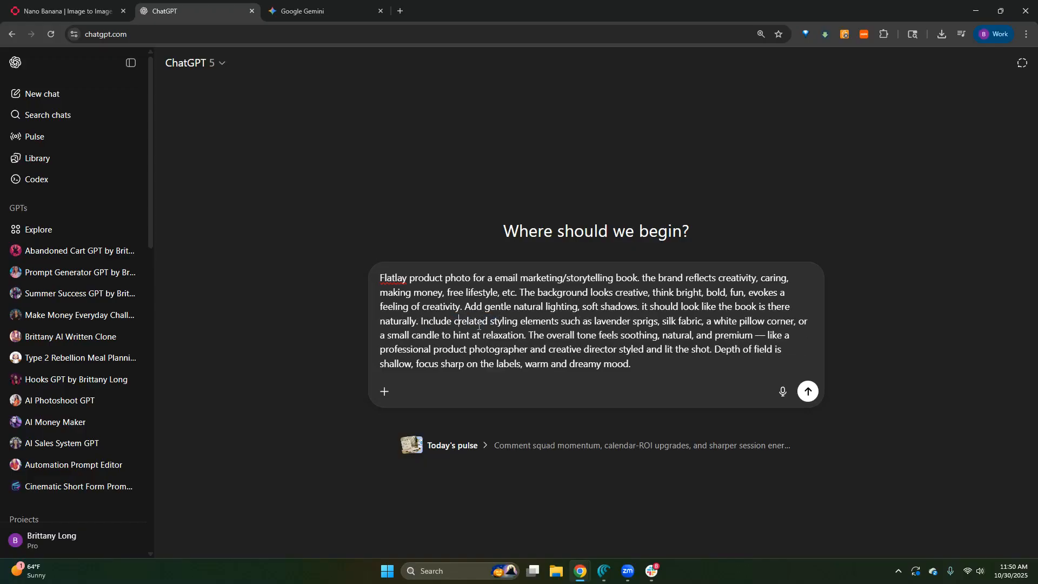
{"action": "type", "text": "reative-"}
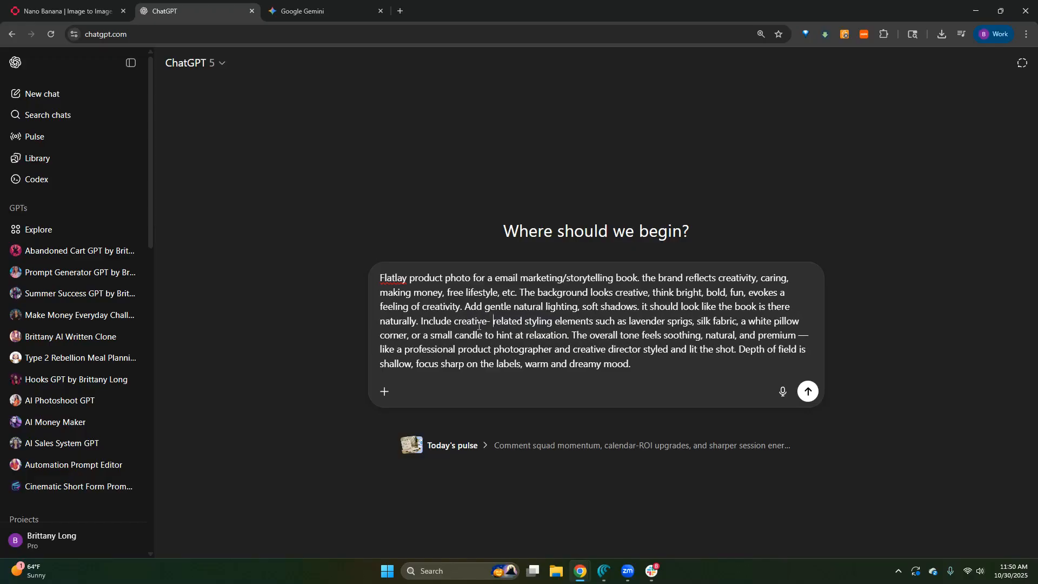
{"action": "key", "text": "BackSpace"}
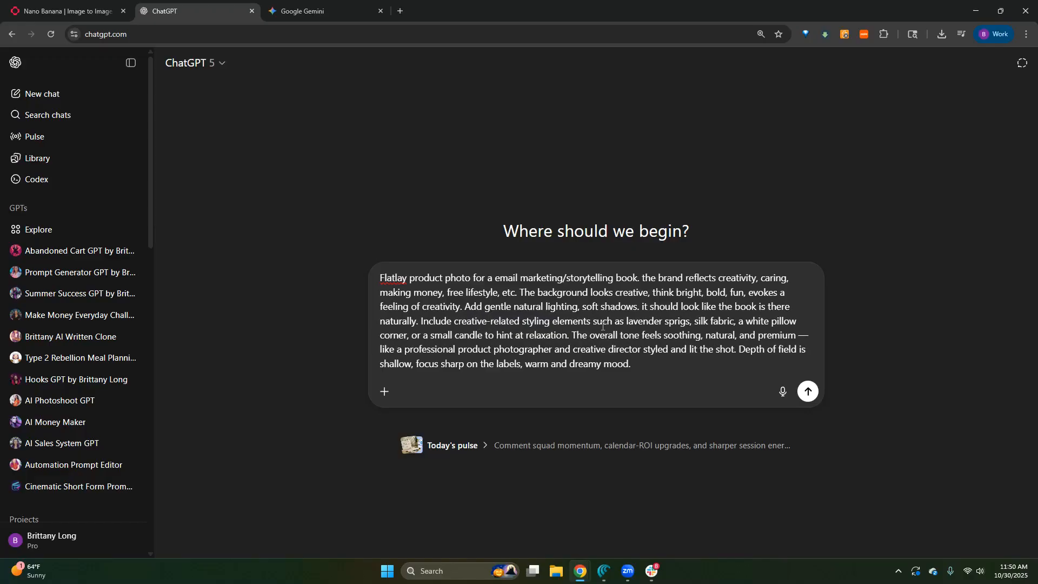
{"action": "left_click_drag", "start_coordinate": [590, 325], "coordinate": [577, 328]}
{"action": "left_click_drag", "start_coordinate": [524, 335], "coordinate": [571, 335]}
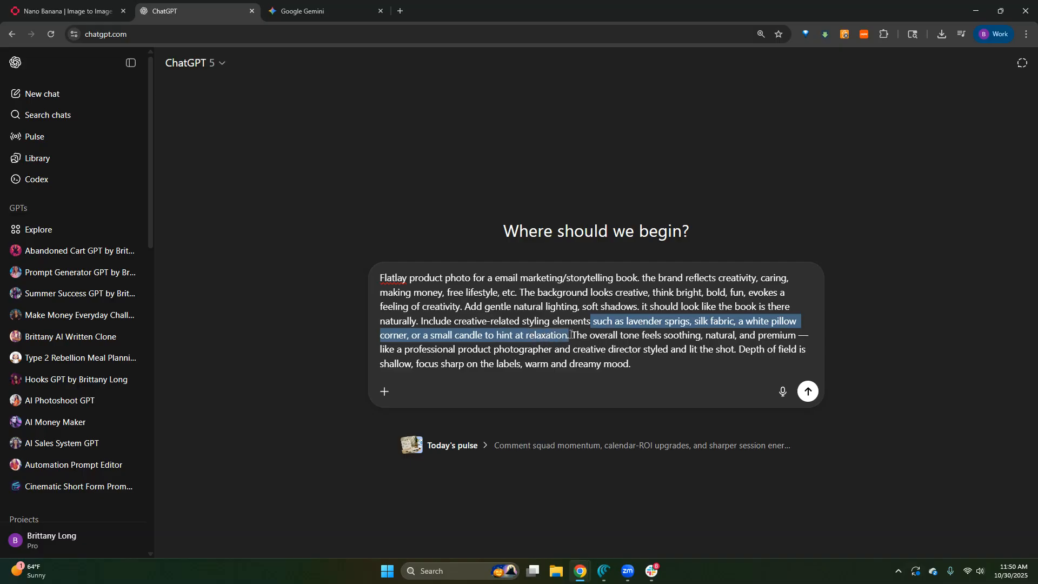
{"action": "key", "text": "BackSpace"}
{"action": "type", "text": ". The overall tone feels"}
- Replace the overall tone's "soothing, natural, and premium" with "creative, fun, engaging"
{"action": "left_click_drag", "start_coordinate": [688, 320], "coordinate": [425, 341]}
{"action": "type", "text": "creative, fun"}
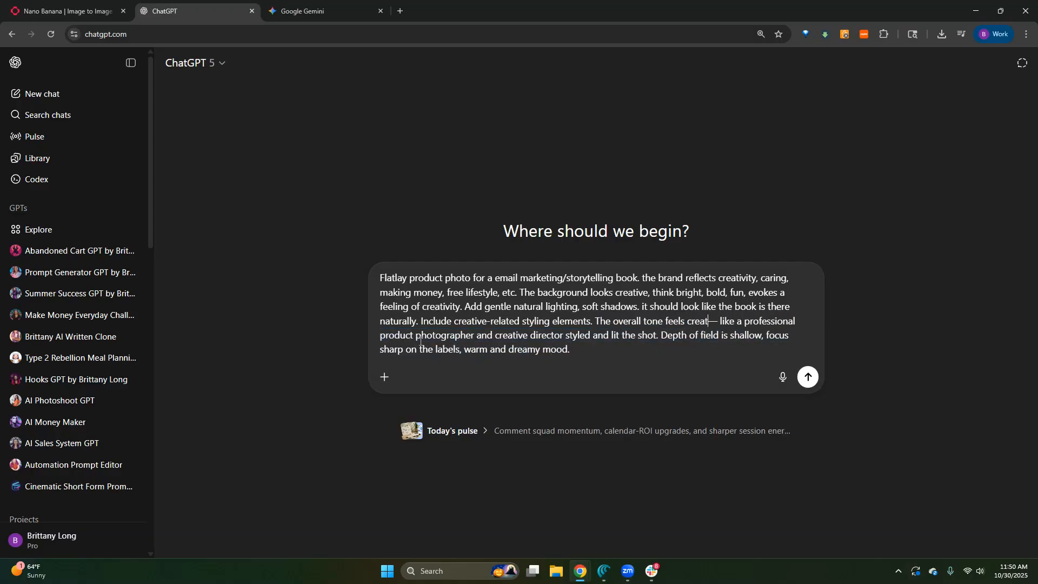
{"action": "type", "text": ", engaging"}
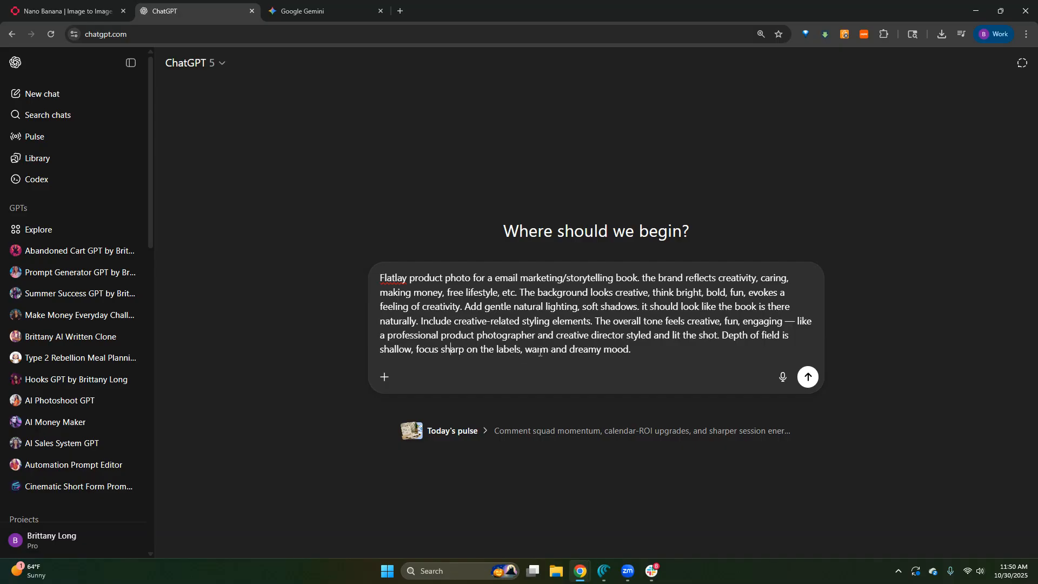
- Change the prompt's closing mood wording to "warm and creative mood" and attach the story stash book photo
{"action": "left_click_drag", "start_coordinate": [592, 353], "coordinate": [570, 351]}
{"action": "type", "text": "creative"}
{"action": "left_click", "coordinate": [384, 377]}
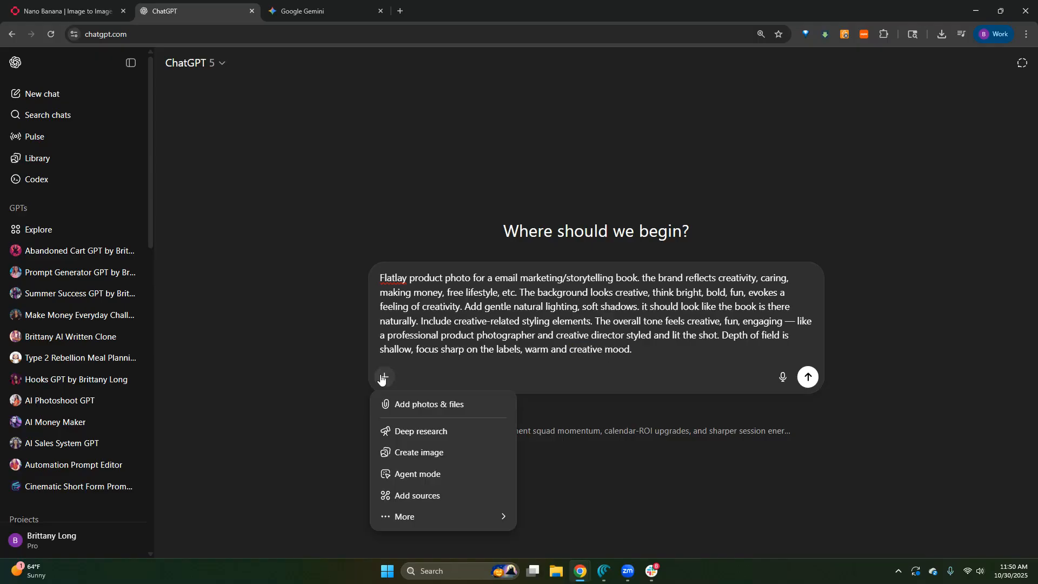
{"action": "left_click", "coordinate": [409, 405]}
{"action": "double_click", "coordinate": [150, 176]}
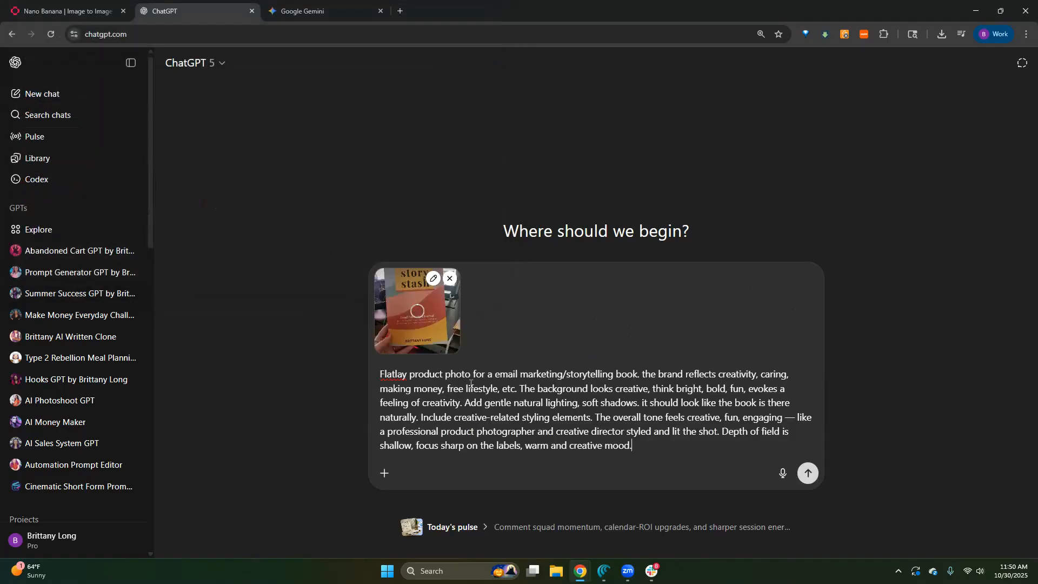
- Copy the whole book prompt and paste it over the existing prompt in a fresh fal.ai nano-banana/edit playground
{"action": "triple_click", "coordinate": [426, 380]}
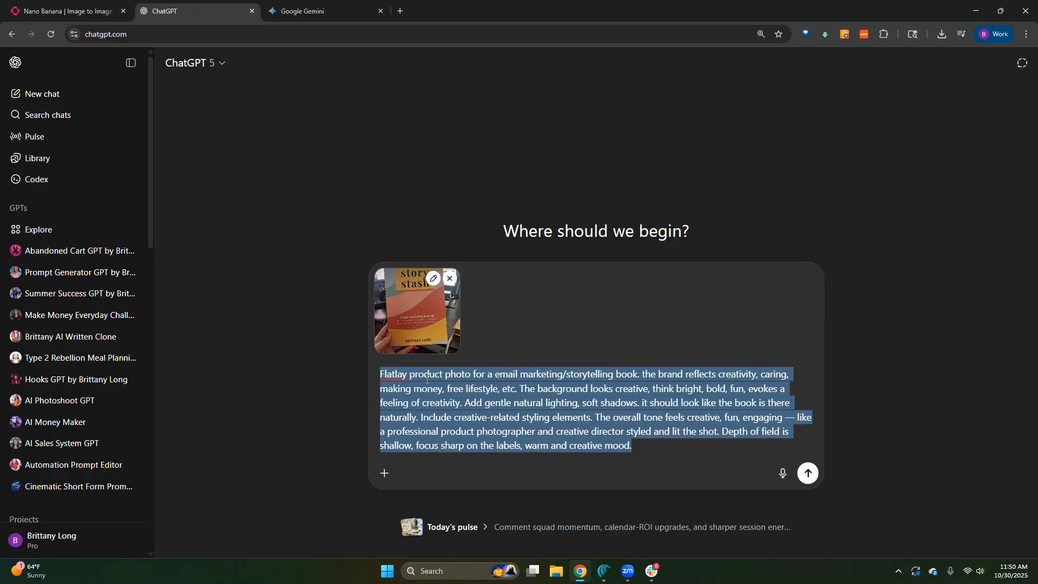
{"action": "triple_click", "coordinate": [427, 380]}
{"action": "key", "text": "ctrl+c"}
{"action": "left_click", "coordinate": [47, 6]}
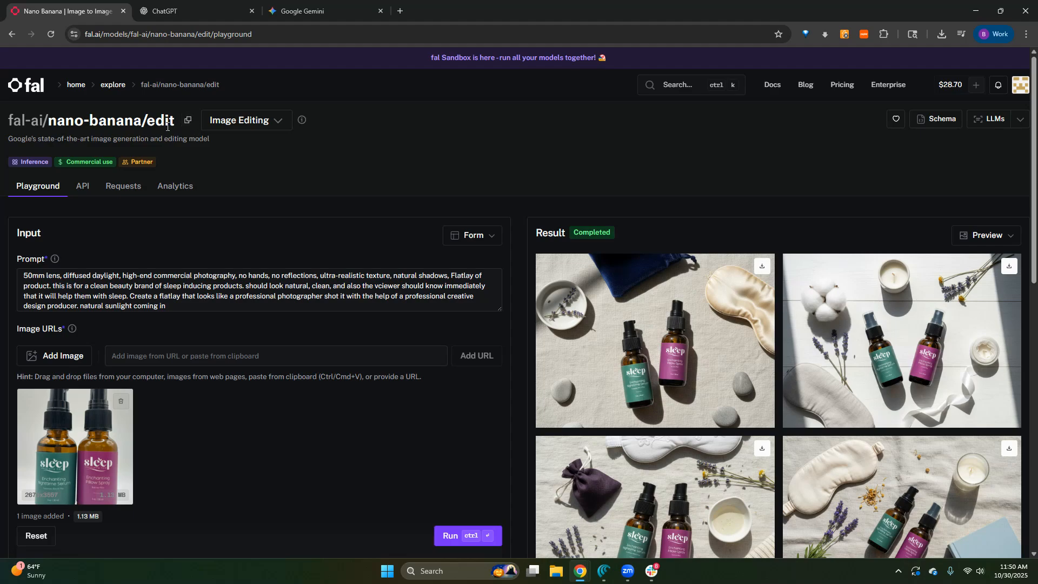
{"action": "left_click", "coordinate": [12, 34]}
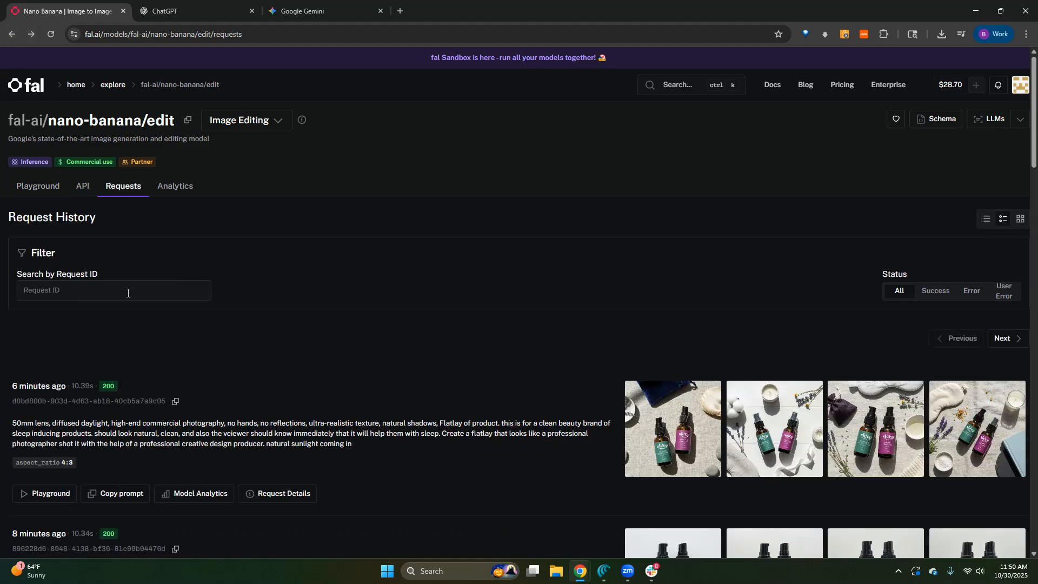
{"action": "left_click", "coordinate": [38, 186]}
{"action": "triple_click", "coordinate": [113, 295]}
{"action": "key", "text": "ctrl+v"}
- Replace the sample car image in the playground's input images with the story stash book photo
{"action": "left_click", "coordinate": [121, 401]}
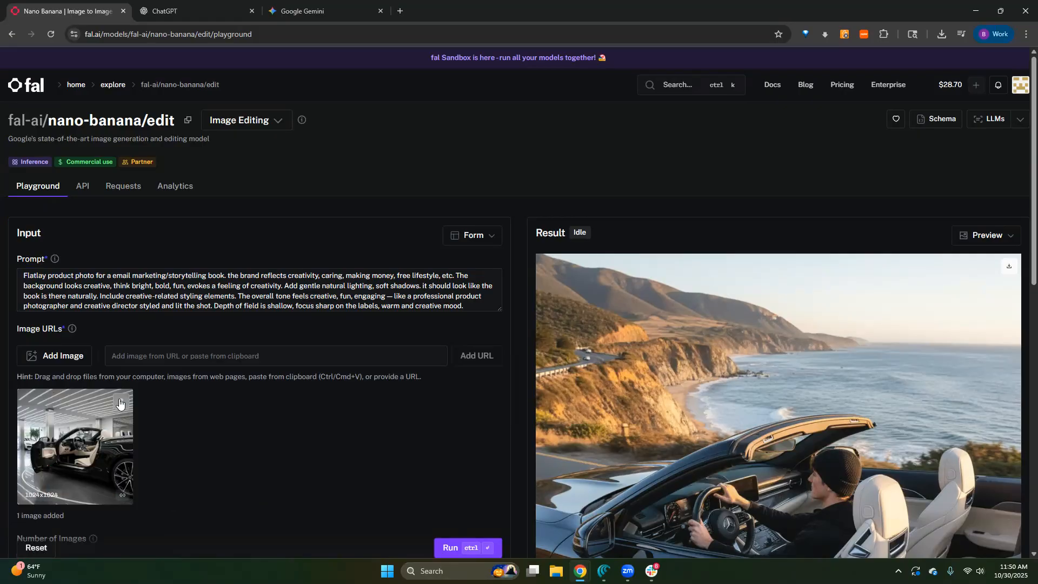
{"action": "left_click", "coordinate": [121, 401]}
{"action": "left_click", "coordinate": [38, 355]}
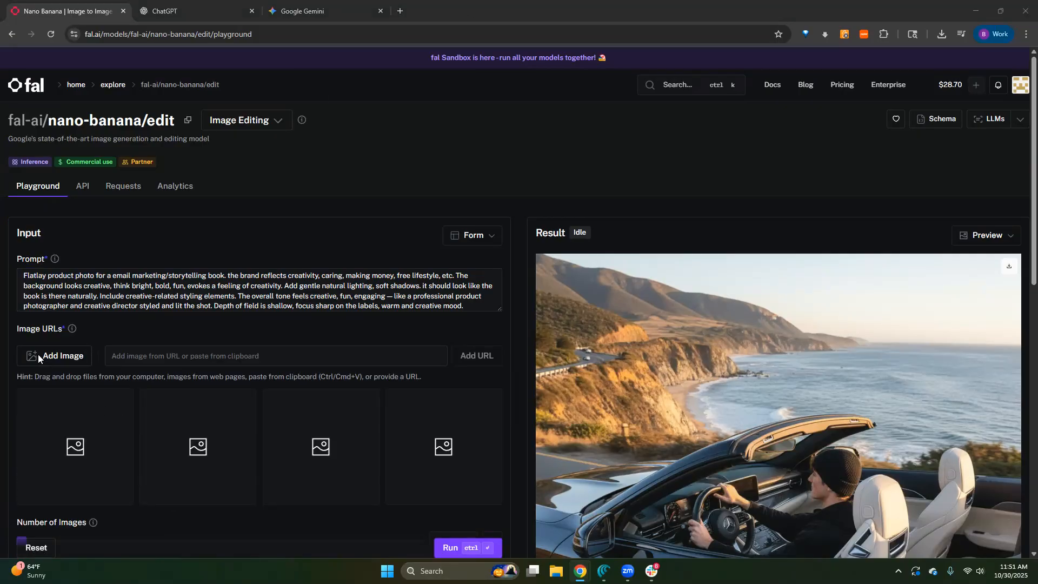
{"action": "double_click", "coordinate": [170, 225]}
- Set the number of images to 4 and the aspect ratio to 3:4, and run the generation
{"action": "scroll", "coordinate": [324, 417], "scroll_direction": "down", "scroll_amount": 4}
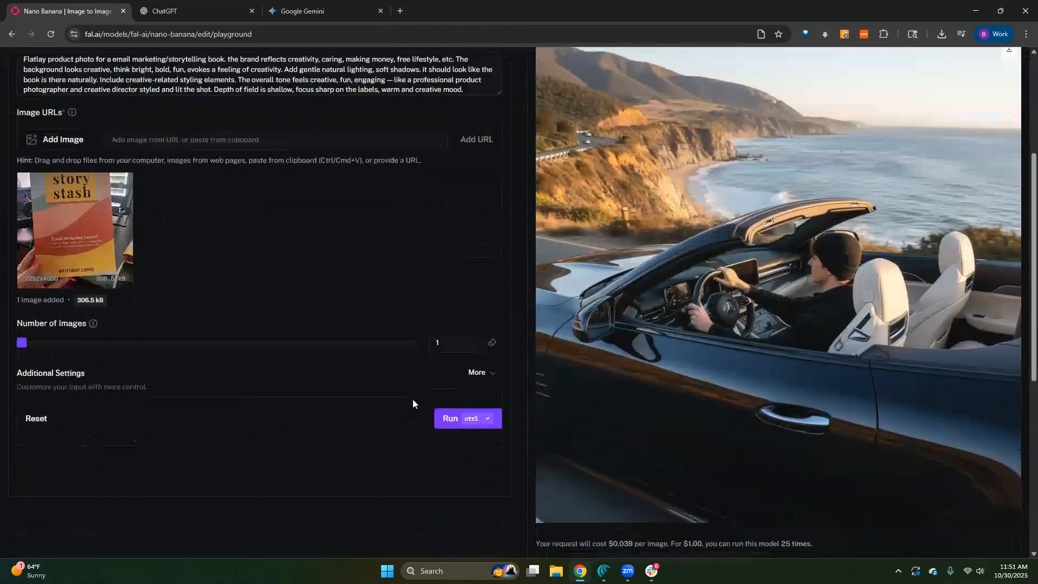
{"action": "left_click", "coordinate": [416, 343]}
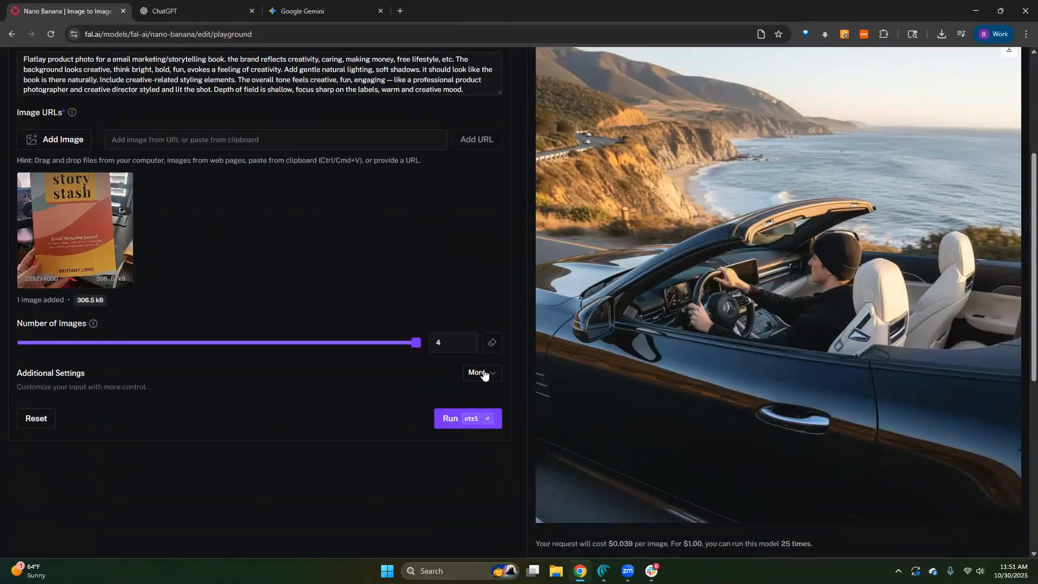
{"action": "left_click", "coordinate": [483, 373]}
{"action": "scroll", "coordinate": [164, 420], "scroll_direction": "down", "scroll_amount": 2}
{"action": "left_click", "coordinate": [47, 448]}
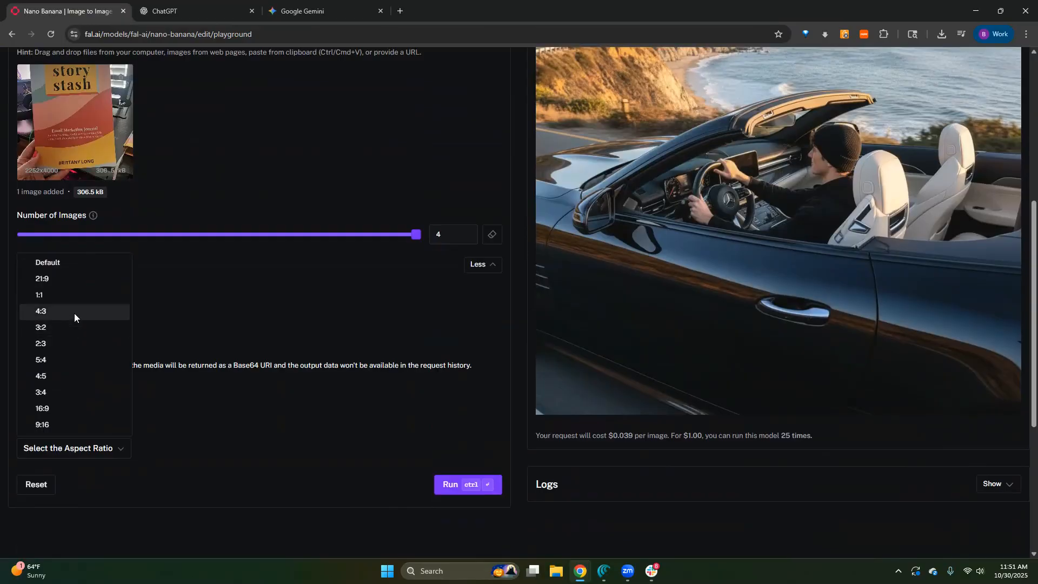
{"action": "left_click", "coordinate": [59, 392]}
{"action": "left_click", "coordinate": [456, 493]}
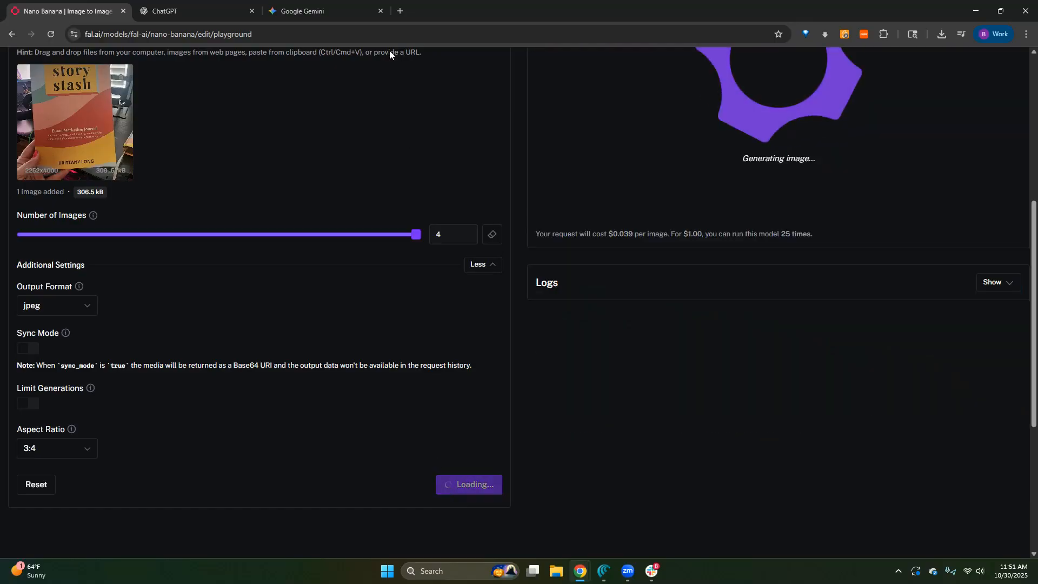
- Switch to Gemini, start a new chat in image creation mode and paste the copied book prompt
{"action": "left_click", "coordinate": [301, 11]}
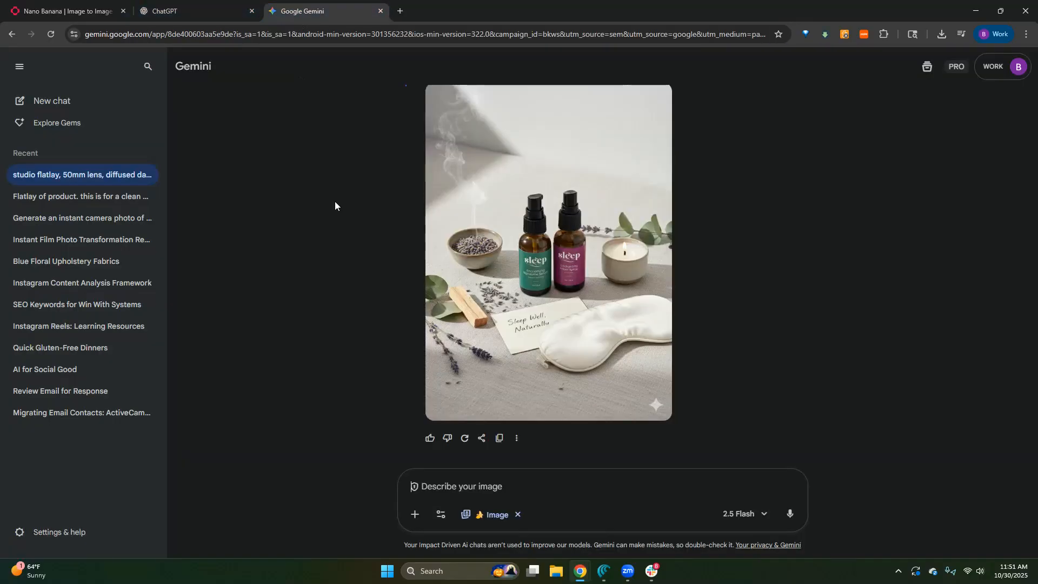
{"action": "left_click", "coordinate": [24, 101]}
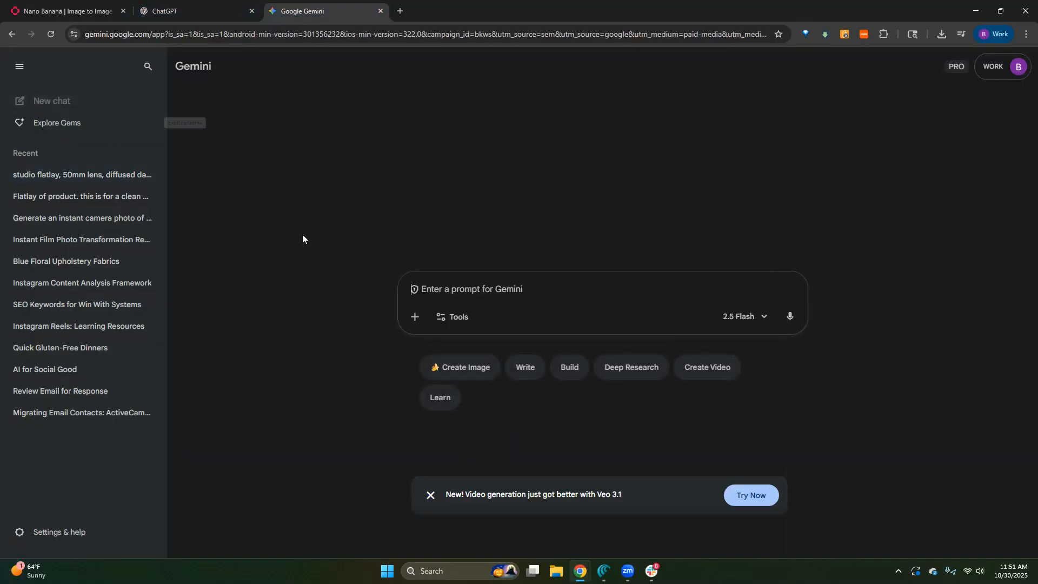
{"action": "left_click", "coordinate": [461, 367]}
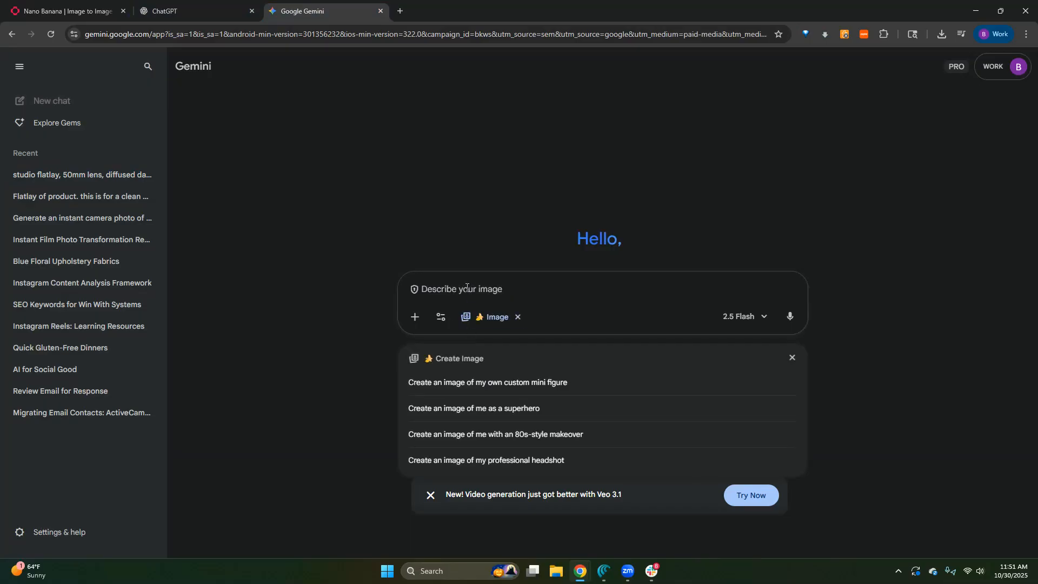
{"action": "key", "text": "ctrl+v"}
- Upload the book photo 20251030_114622 from Downloads to the Gemini prompt and submit it
{"action": "left_click", "coordinate": [415, 349]}
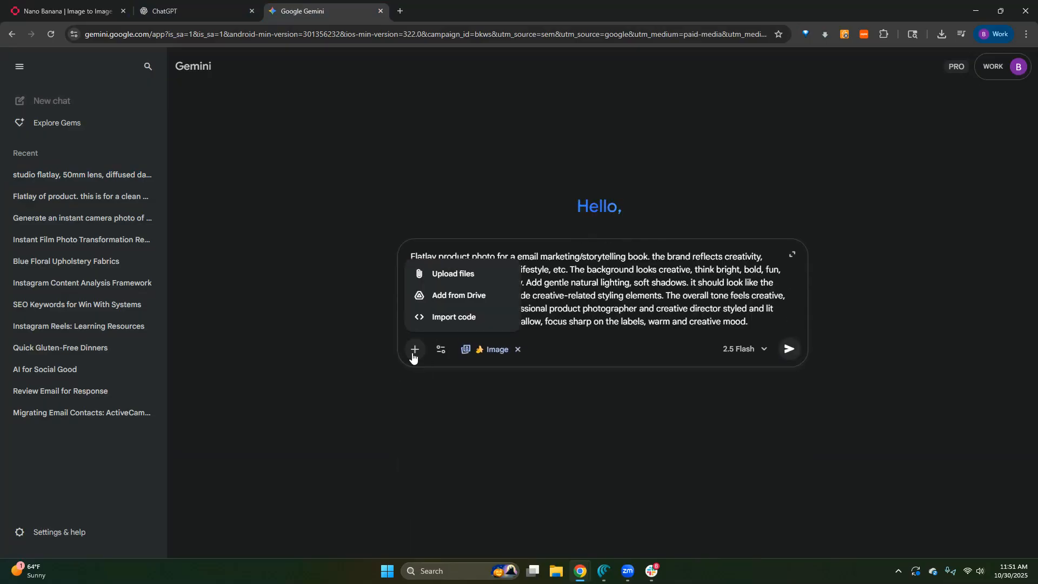
{"action": "left_click", "coordinate": [424, 273]}
{"action": "left_click", "coordinate": [170, 131]}
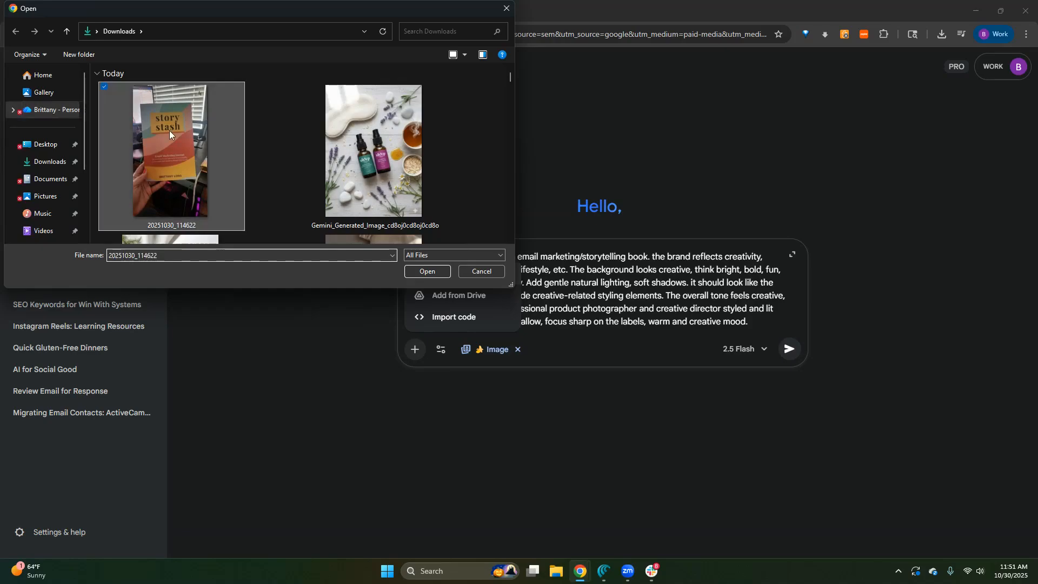
{"action": "left_click", "coordinate": [423, 281]}
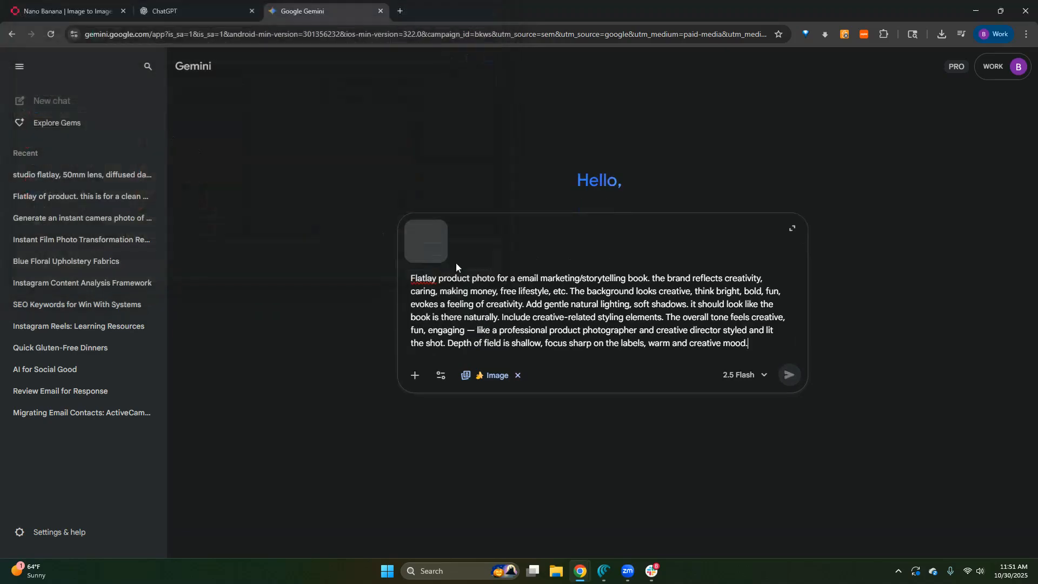
{"action": "left_click", "coordinate": [798, 380]}
- Return to fal.ai and look over the generated book flatlay images
{"action": "left_click", "coordinate": [60, 15]}
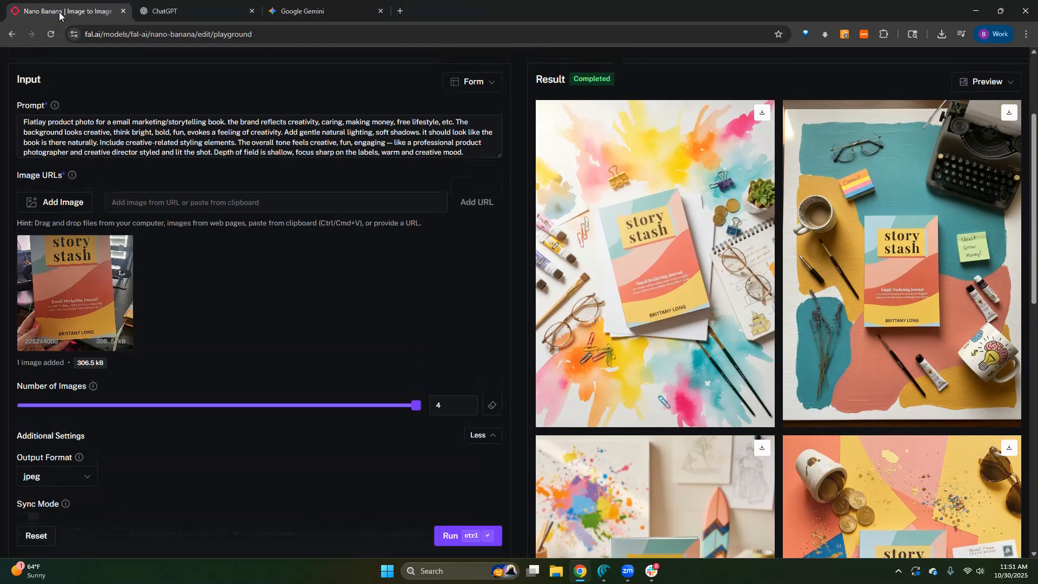
{"action": "scroll", "coordinate": [614, 448], "scroll_direction": "up", "scroll_amount": 1}
{"action": "scroll", "coordinate": [702, 447], "scroll_direction": "down", "scroll_amount": 2}
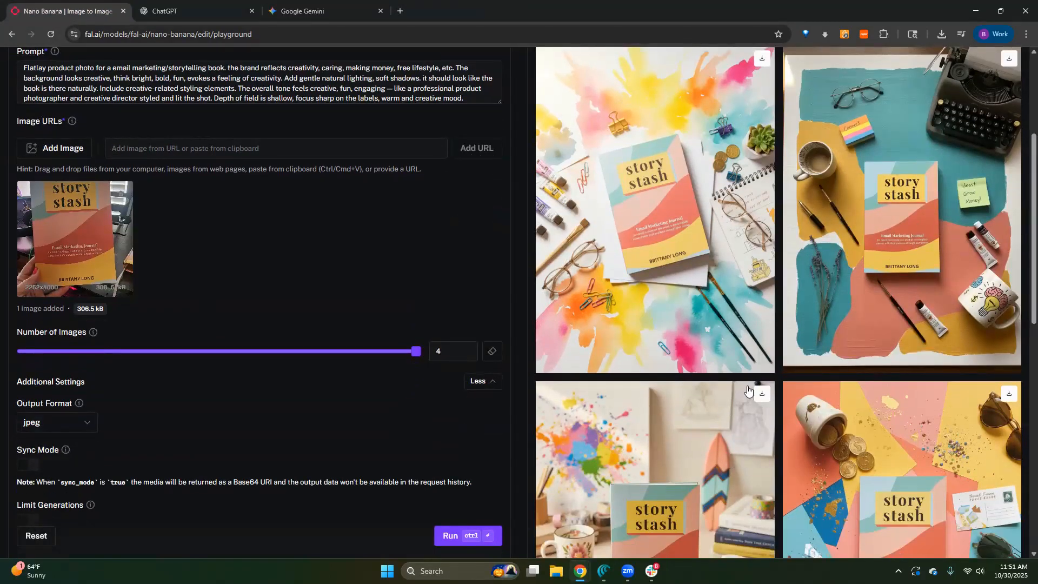
{"action": "scroll", "coordinate": [791, 365], "scroll_direction": "up", "scroll_amount": 1}
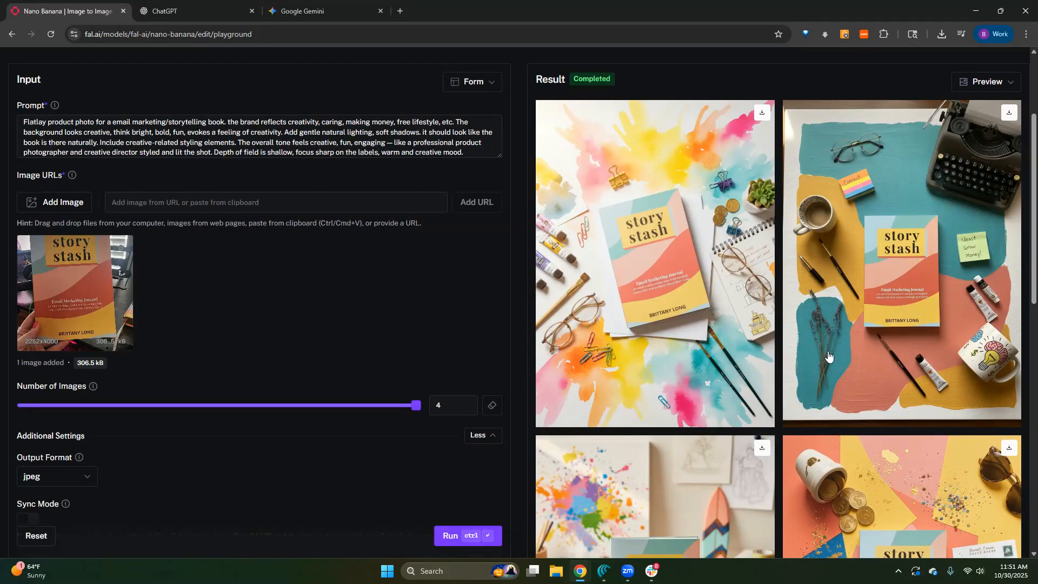
{"action": "scroll", "coordinate": [808, 430], "scroll_direction": "down", "scroll_amount": 4}
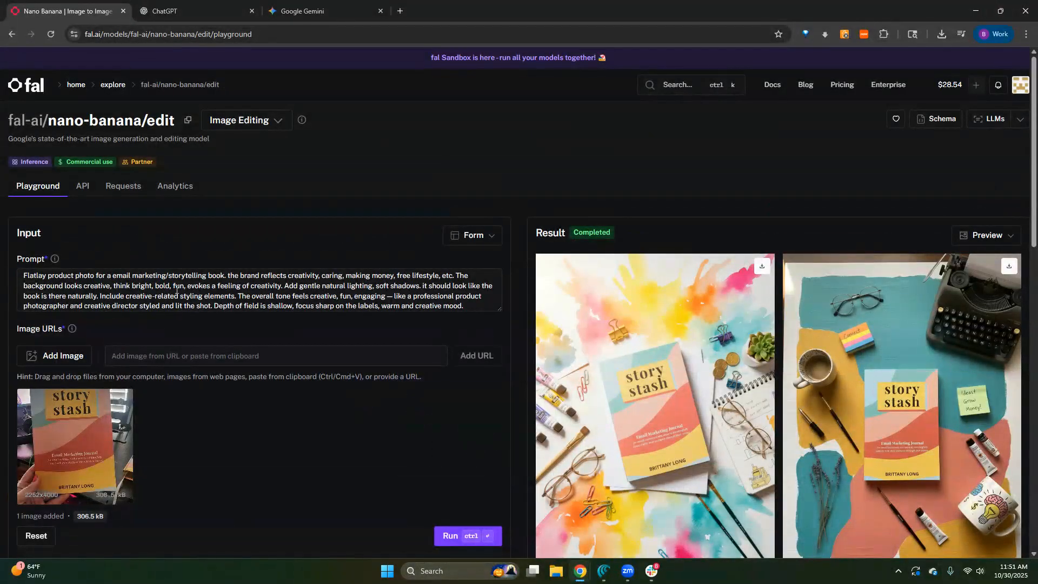
- Shorten the prompt's brand description to "the brand reflects creativity and storytelling."
{"action": "left_click_drag", "start_coordinate": [457, 275], "coordinate": [320, 278]}
{"action": "key", "text": "BackSpace"}
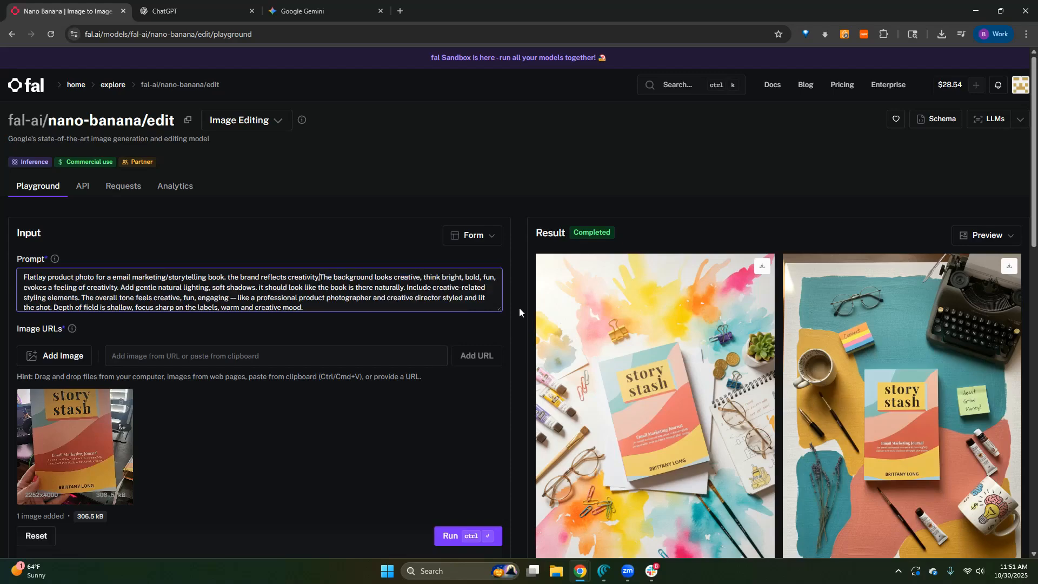
{"action": "type", "text": "and storytelling."}
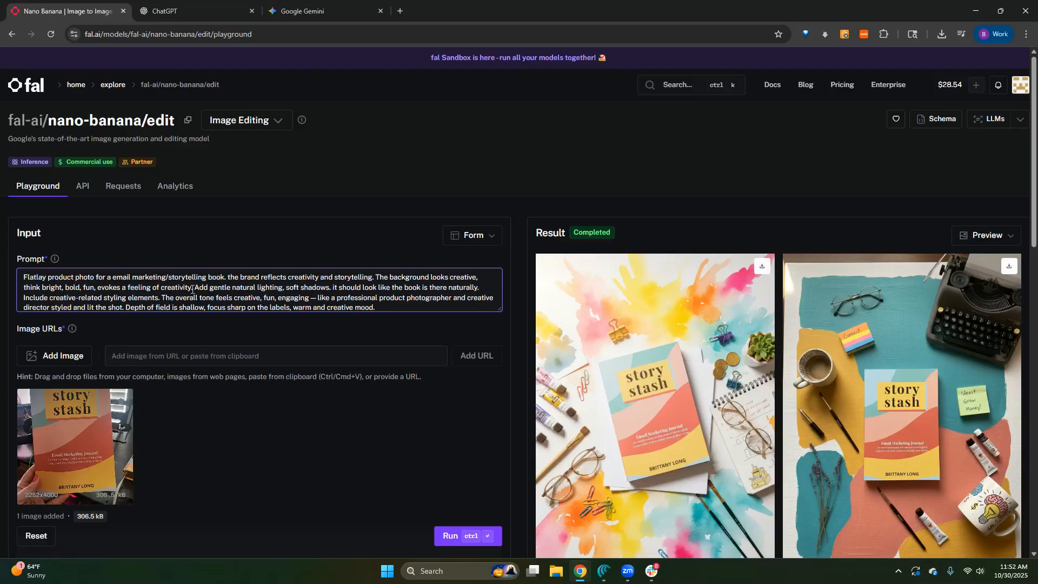
- Reword the background sentence as "The background evokes a feeling of creativity without cluttering up the space or drawing attention away from the book."
{"action": "left_click_drag", "start_coordinate": [190, 288], "coordinate": [387, 282]}
{"action": "left_click", "coordinate": [102, 287]}
{"action": "left_click_drag", "start_coordinate": [97, 288], "coordinate": [431, 277]}
{"action": "key", "text": "BackSpace"}
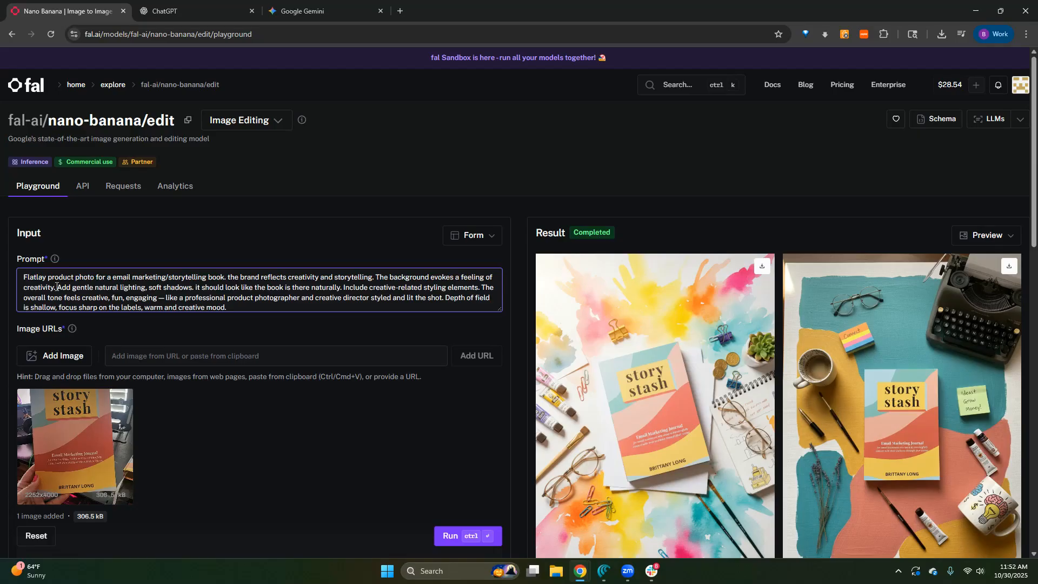
{"action": "type", "text": "without cluttering up the space or drawing attention away from the book"}
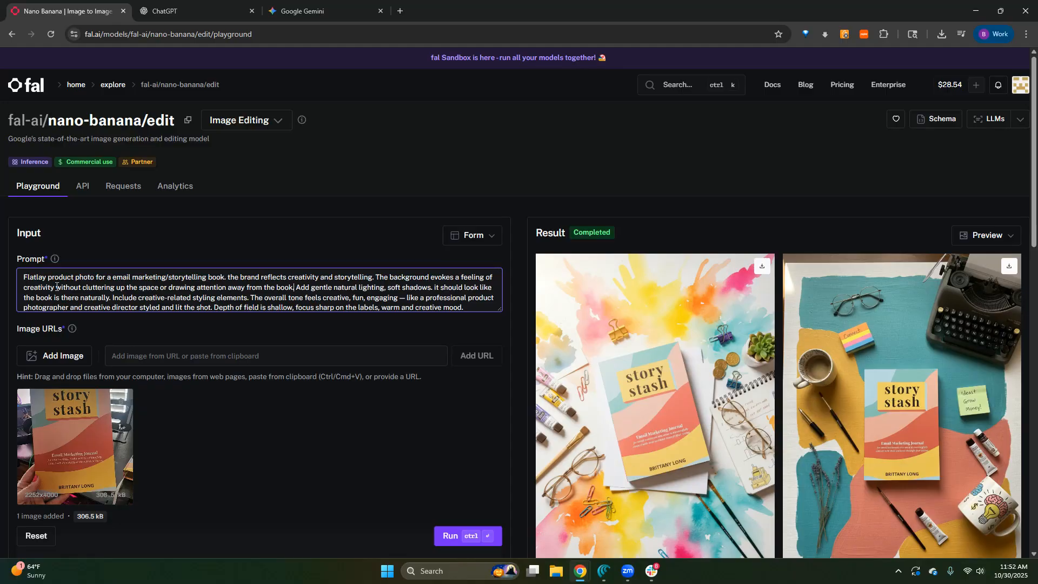
{"action": "type", "text": "."}
- Examine the second, fourth and third generated book images enlarged, checking the cover, props and backgrounds
{"action": "scroll", "coordinate": [57, 287], "scroll_direction": "down", "scroll_amount": 1}
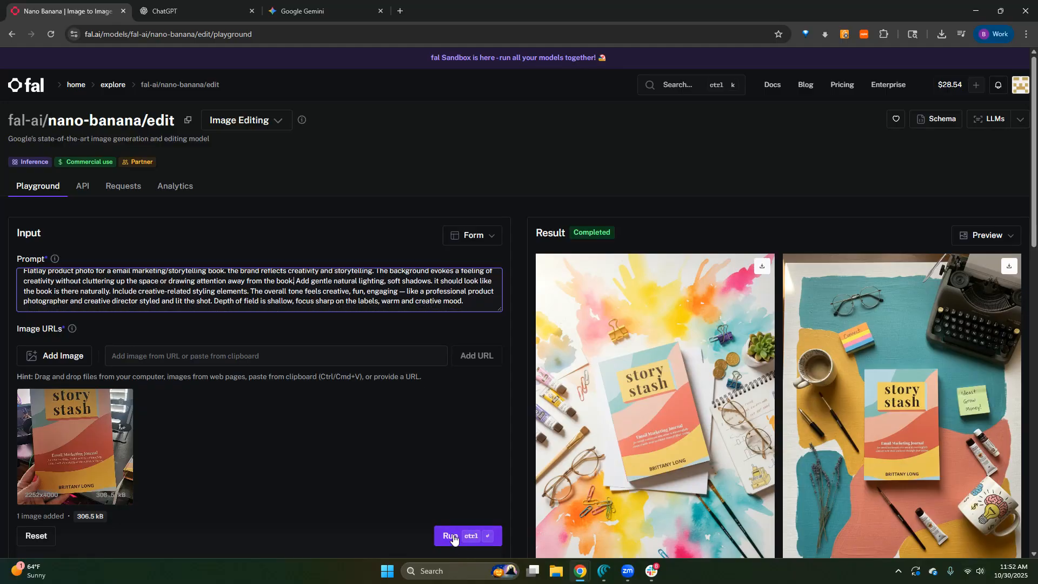
{"action": "scroll", "coordinate": [453, 539], "scroll_direction": "down", "scroll_amount": 4}
{"action": "scroll", "coordinate": [807, 428], "scroll_direction": "up", "scroll_amount": 4}
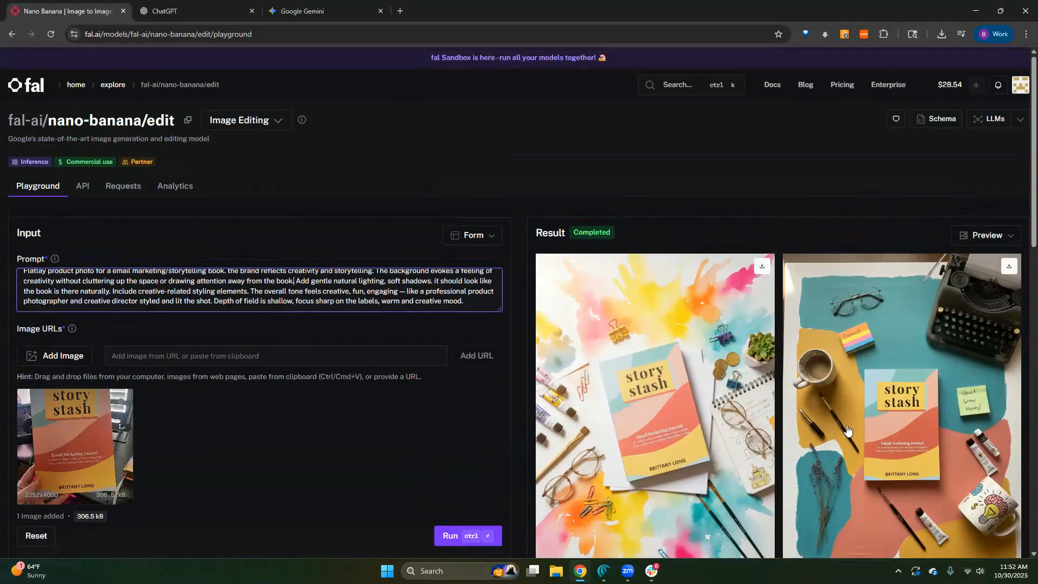
{"action": "left_click", "coordinate": [929, 453]}
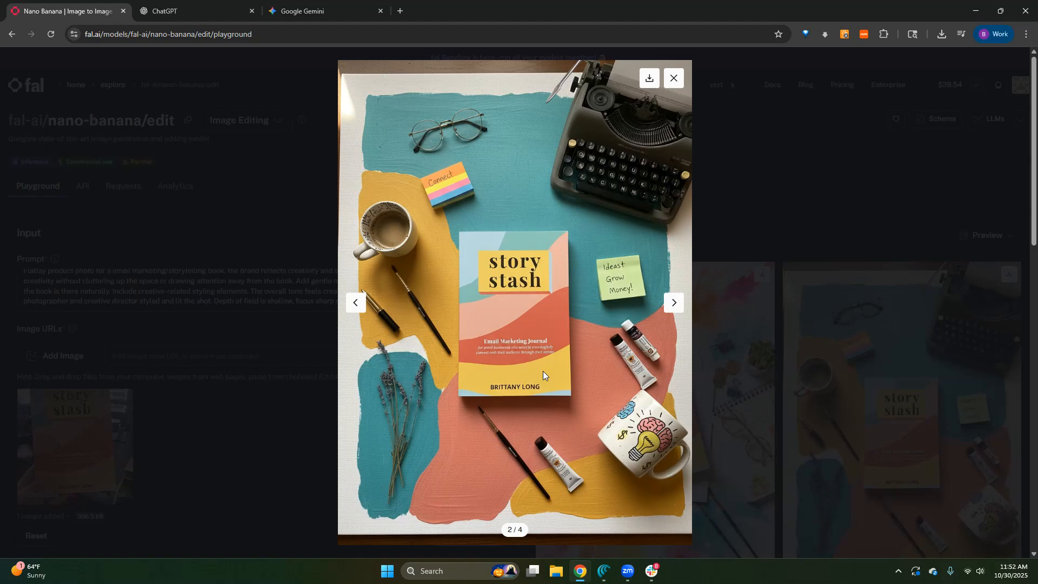
{"action": "left_click", "coordinate": [817, 262]}
{"action": "scroll", "coordinate": [833, 262], "scroll_direction": "down", "scroll_amount": 9}
{"action": "left_click", "coordinate": [846, 263]}
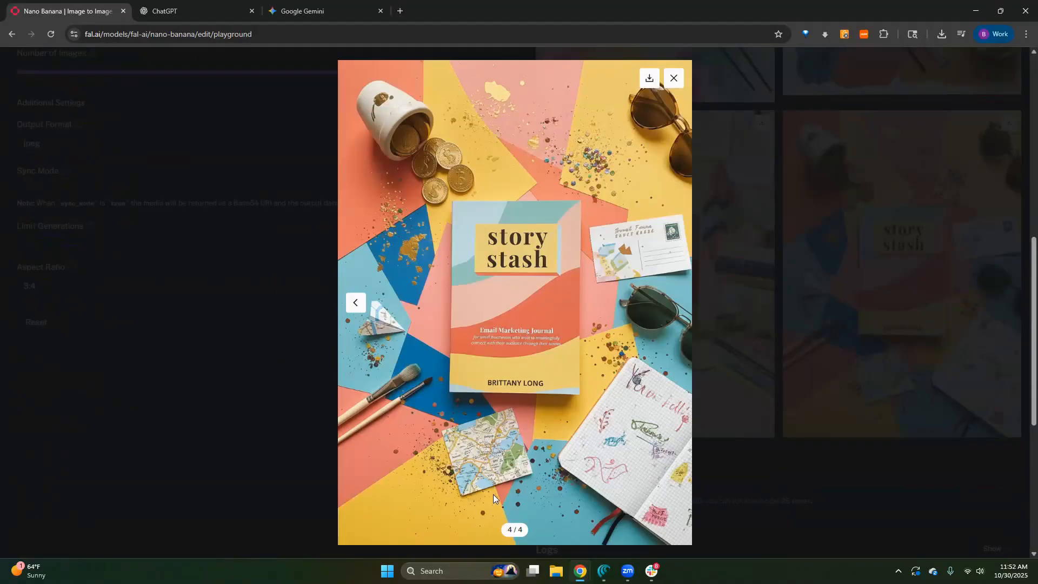
{"action": "left_click", "coordinate": [801, 240]}
{"action": "left_click", "coordinate": [686, 295]}
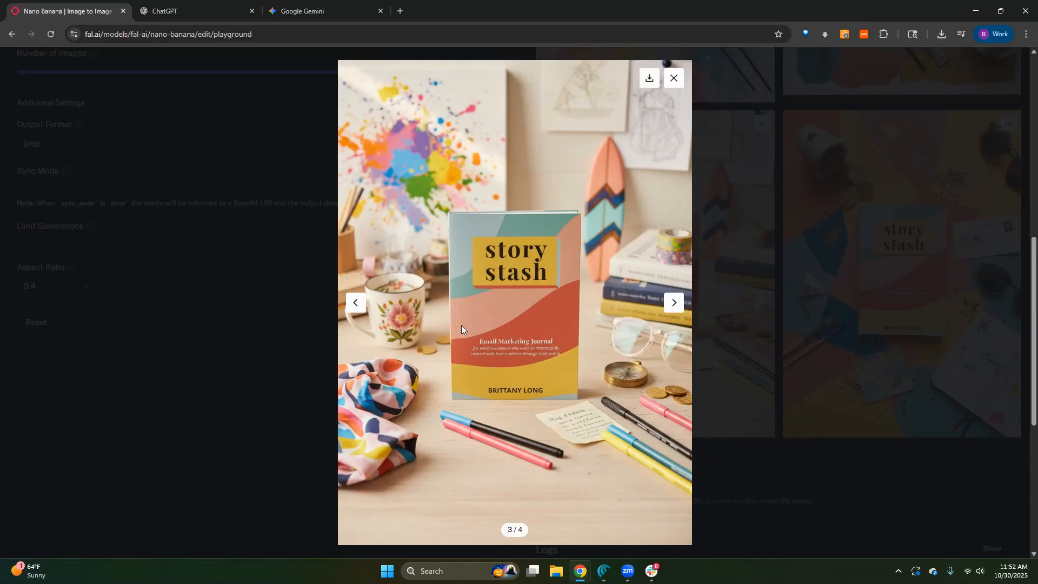
{"action": "left_click", "coordinate": [794, 232]}
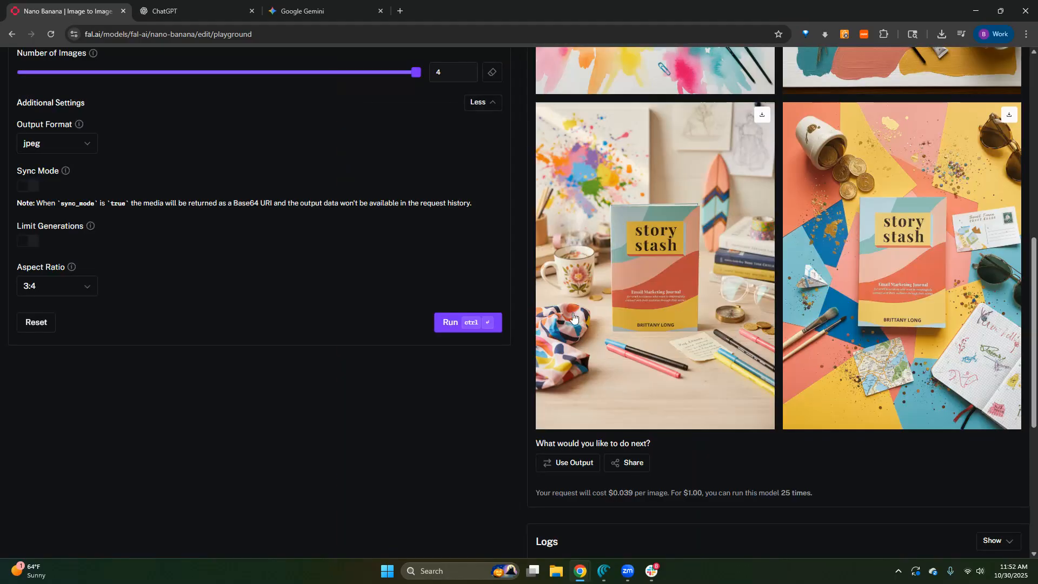
- Run the generation again with the revised book prompt
{"action": "scroll", "coordinate": [432, 351], "scroll_direction": "up", "scroll_amount": 2}
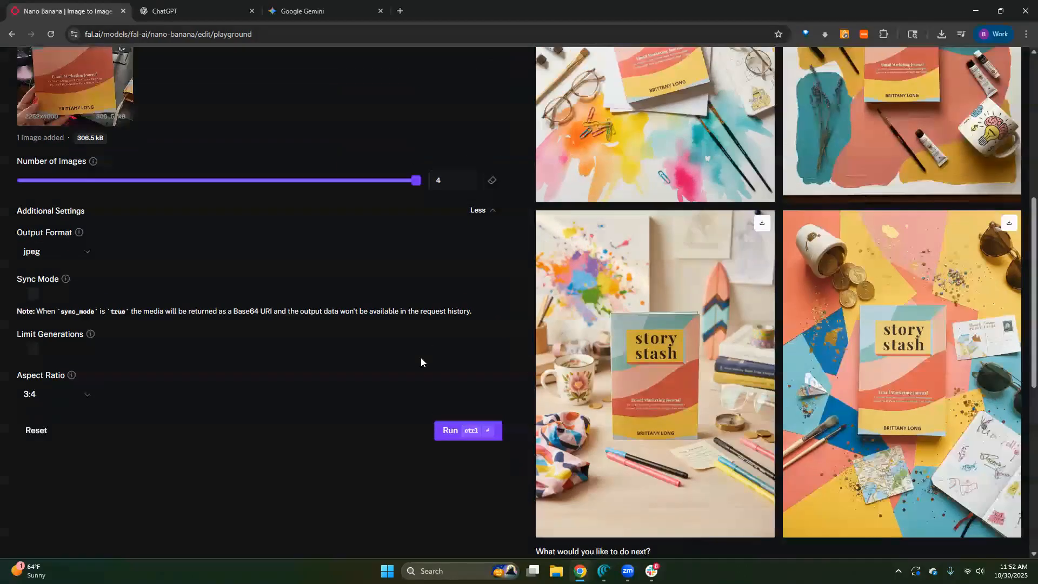
{"action": "left_click", "coordinate": [454, 432]}
- Examine the book flatlay generated in Gemini and return to fal.ai to compare it with the new images
{"action": "left_click", "coordinate": [306, 11]}
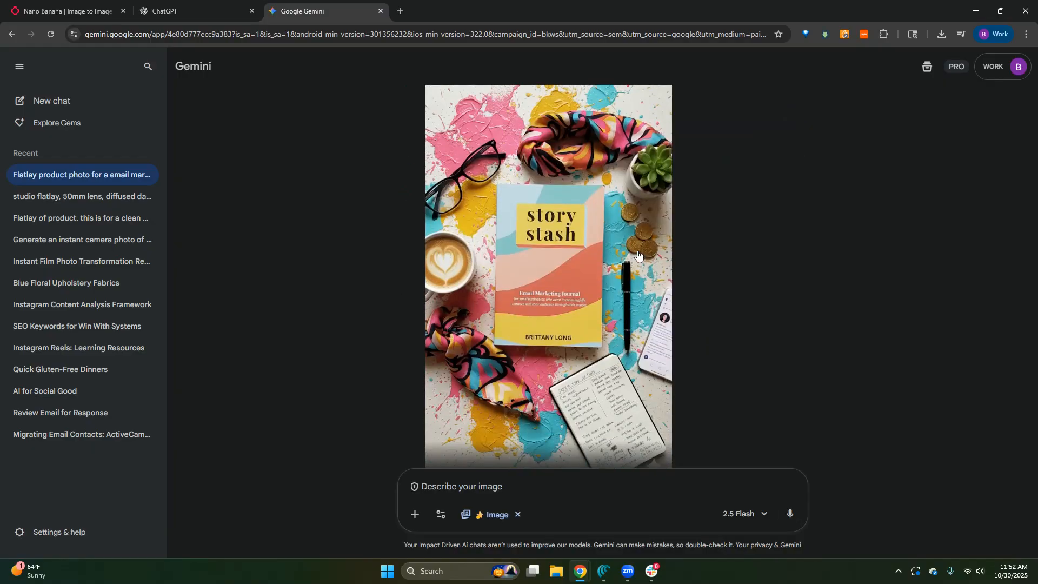
{"action": "scroll", "coordinate": [478, 431], "scroll_direction": "down", "scroll_amount": 1}
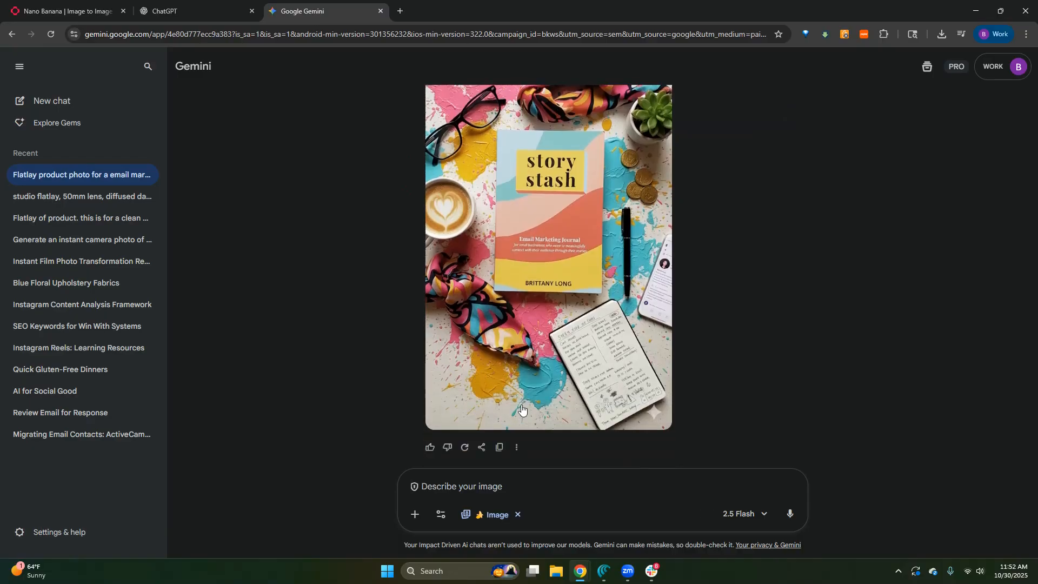
{"action": "scroll", "coordinate": [523, 409], "scroll_direction": "up", "scroll_amount": 4}
{"action": "scroll", "coordinate": [523, 409], "scroll_direction": "up", "scroll_amount": 3}
{"action": "scroll", "coordinate": [524, 409], "scroll_direction": "down", "scroll_amount": 5}
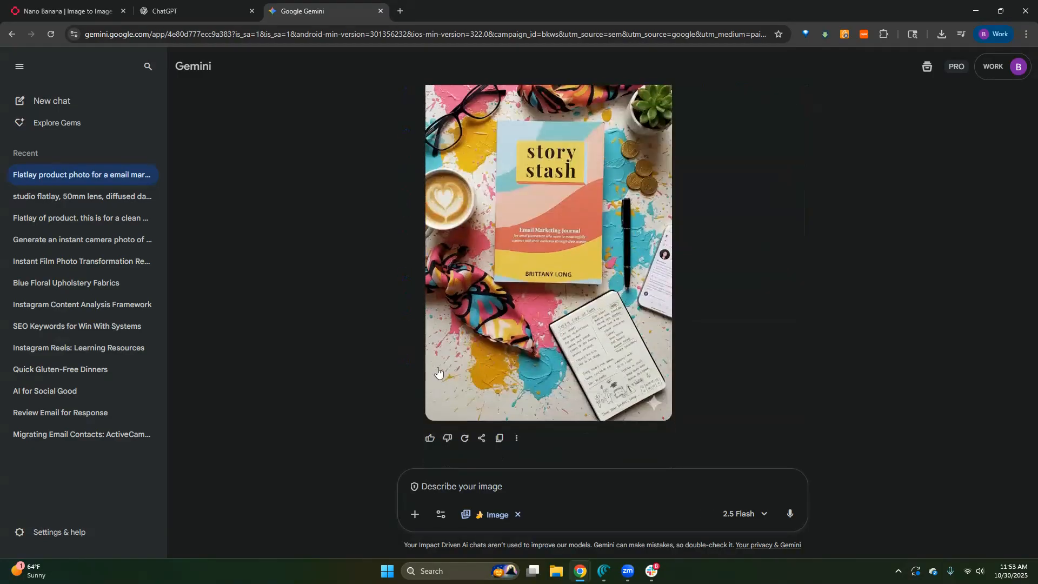
{"action": "left_click", "coordinate": [81, 12]}
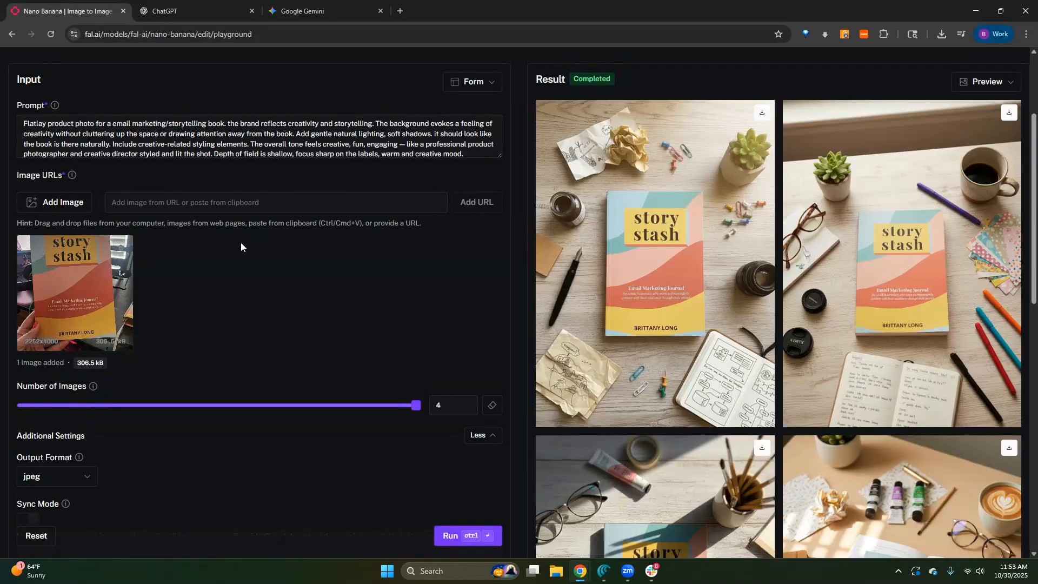
- Examine the four newly generated story stash flatlays, comparing their props, lighting and book covers
{"action": "scroll", "coordinate": [767, 316], "scroll_direction": "down", "scroll_amount": 4}
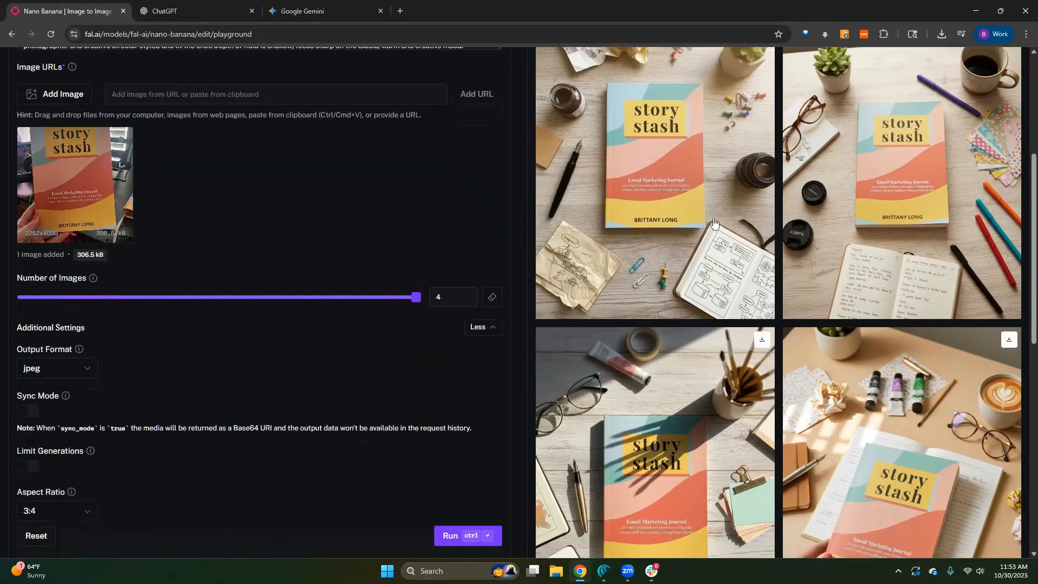
{"action": "scroll", "coordinate": [659, 367], "scroll_direction": "down", "scroll_amount": 3}
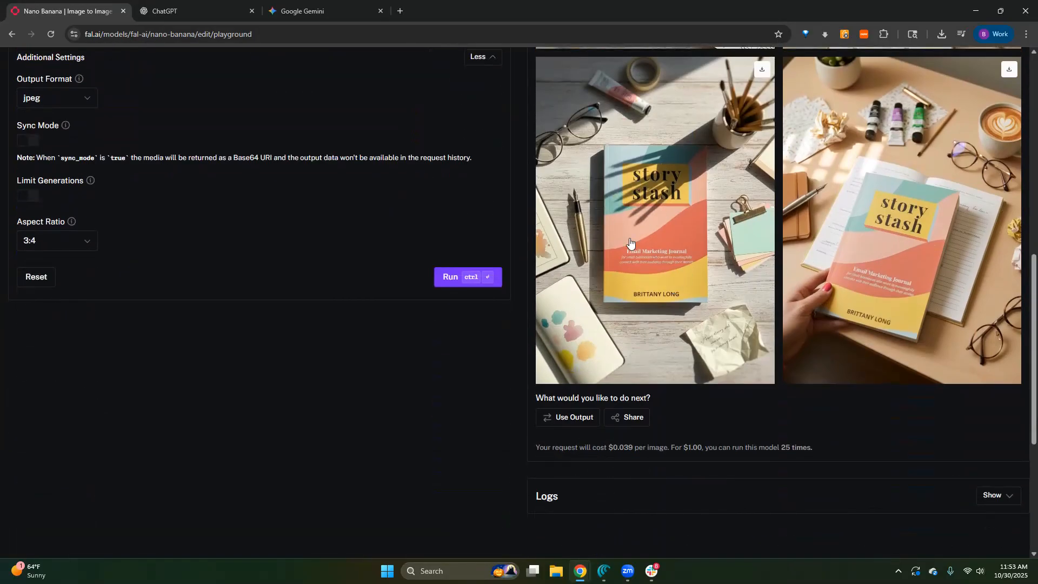
{"action": "scroll", "coordinate": [908, 363], "scroll_direction": "up", "scroll_amount": 2}
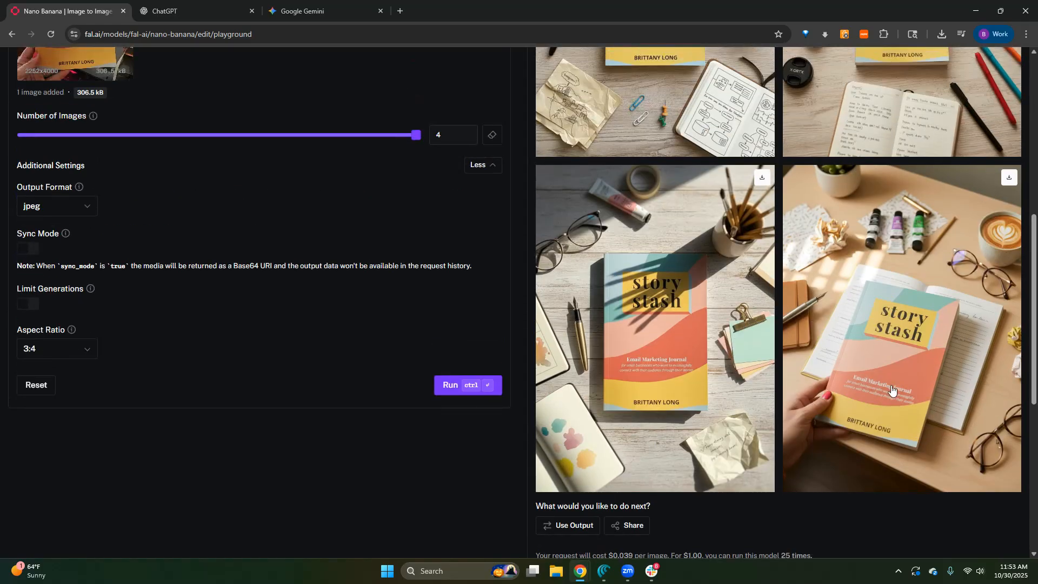
{"action": "scroll", "coordinate": [871, 453], "scroll_direction": "up", "scroll_amount": 6}
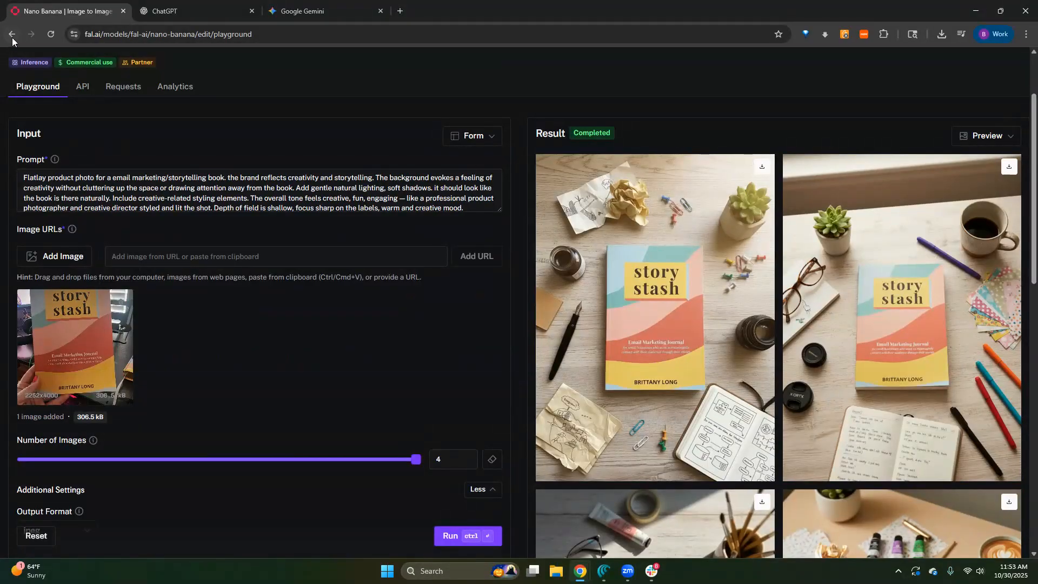
- Open the model's request history and review the earlier book run's watercolor-background image with its prompt, parameters and code
{"action": "left_click", "coordinate": [122, 91]}
{"action": "scroll", "coordinate": [576, 356], "scroll_direction": "down", "scroll_amount": 2}
{"action": "left_click", "coordinate": [832, 397]}
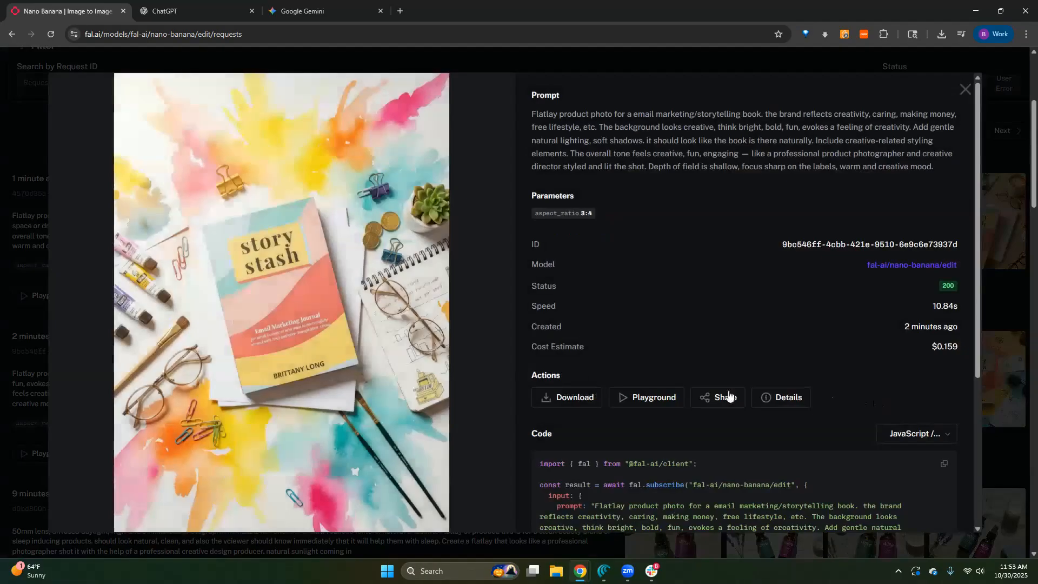
{"action": "left_click", "coordinate": [31, 127]}
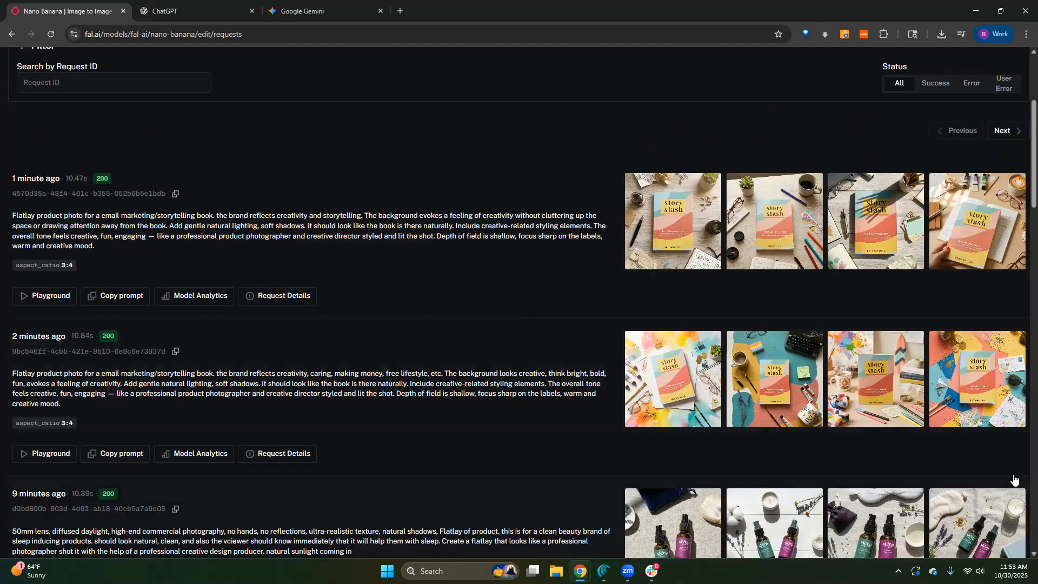
{"action": "left_click", "coordinate": [639, 338]}
{"action": "scroll", "coordinate": [633, 316], "scroll_direction": "down", "scroll_amount": 4}
{"action": "scroll", "coordinate": [623, 312], "scroll_direction": "up", "scroll_amount": 2}
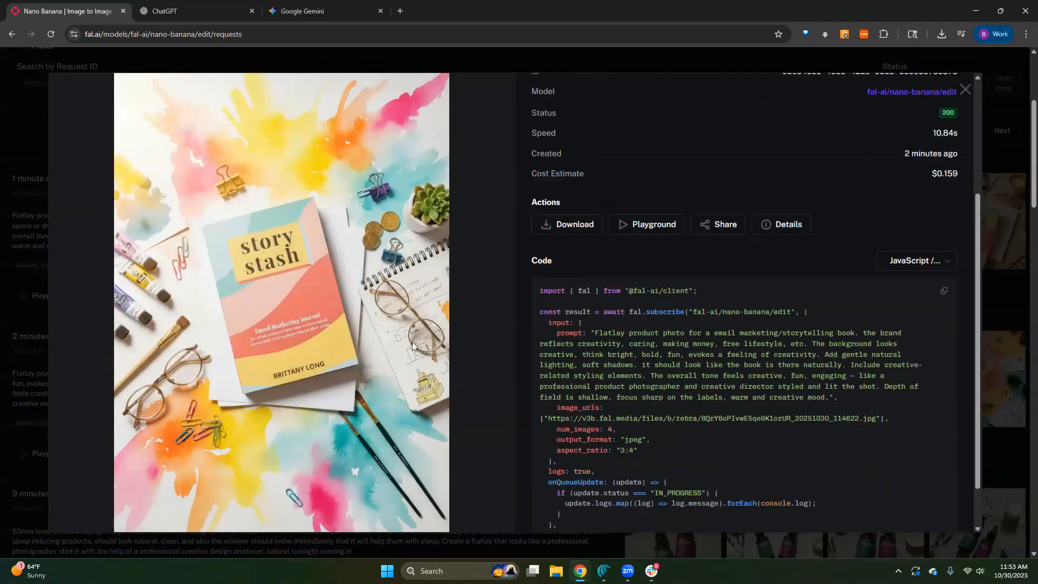
{"action": "left_click", "coordinate": [963, 89]}
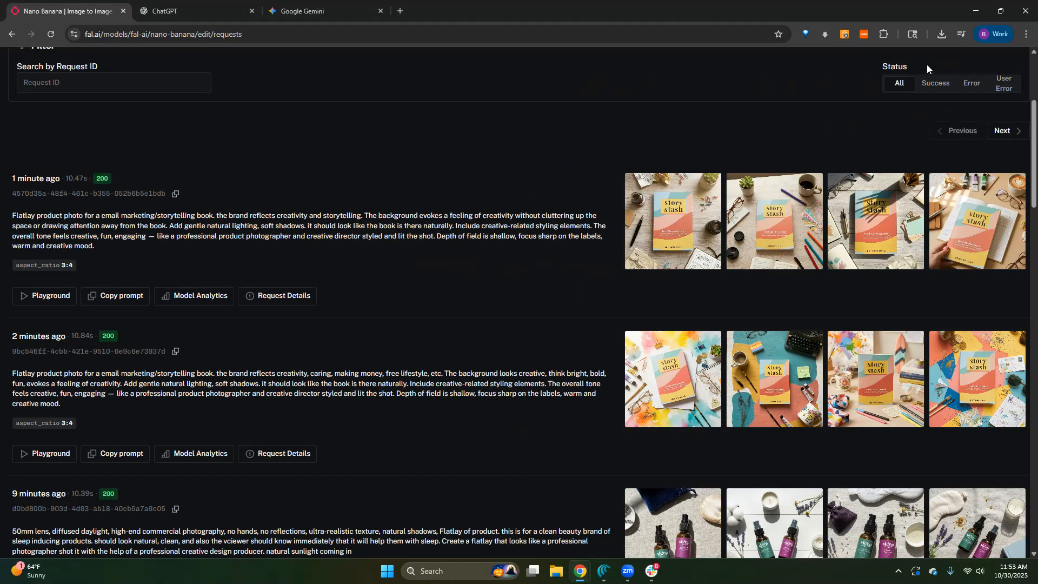
- Download the third book image of the earlier story stash request from the request history
{"action": "left_click", "coordinate": [913, 342]}
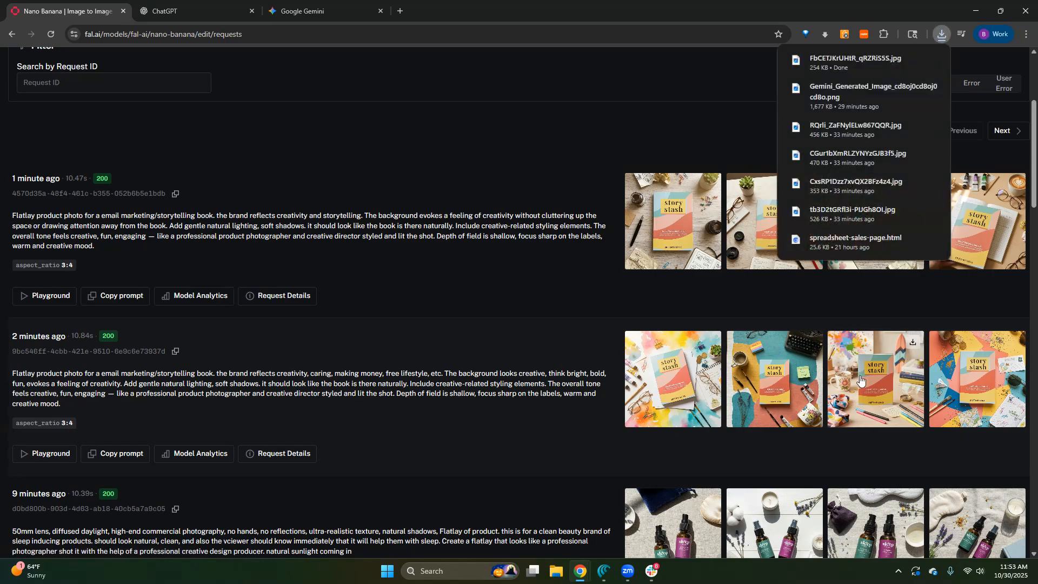
{"action": "left_click", "coordinate": [338, 136]}
{"action": "scroll", "coordinate": [360, 254], "scroll_direction": "up", "scroll_amount": 4}
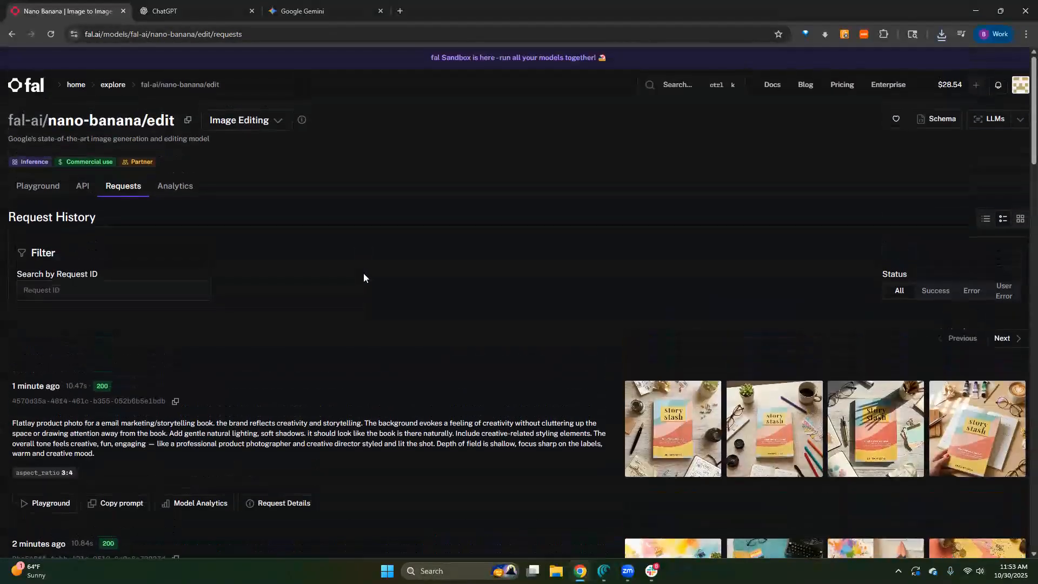